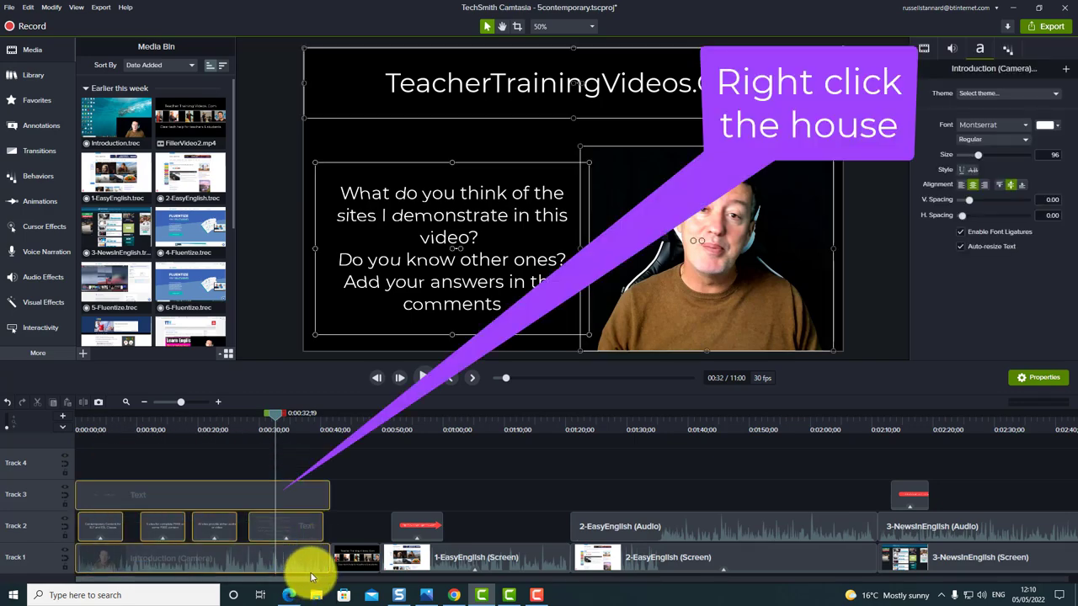
- Group the selected introduction clips on Tracks 1 to 3, and ungroup them again
{"action": "right_click", "coordinate": [241, 495]}
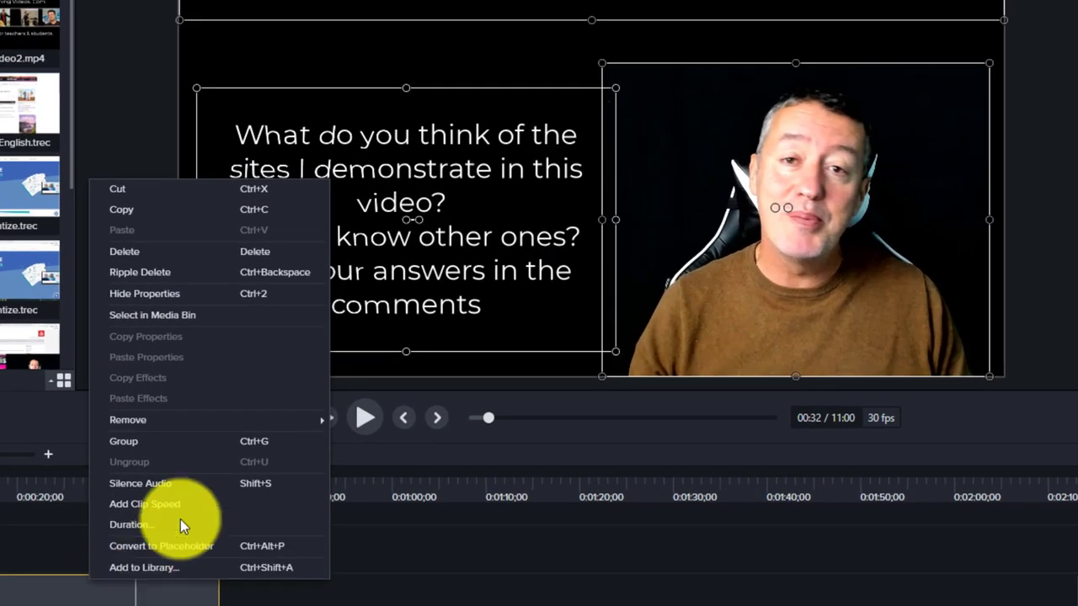
{"action": "left_click", "coordinate": [157, 439]}
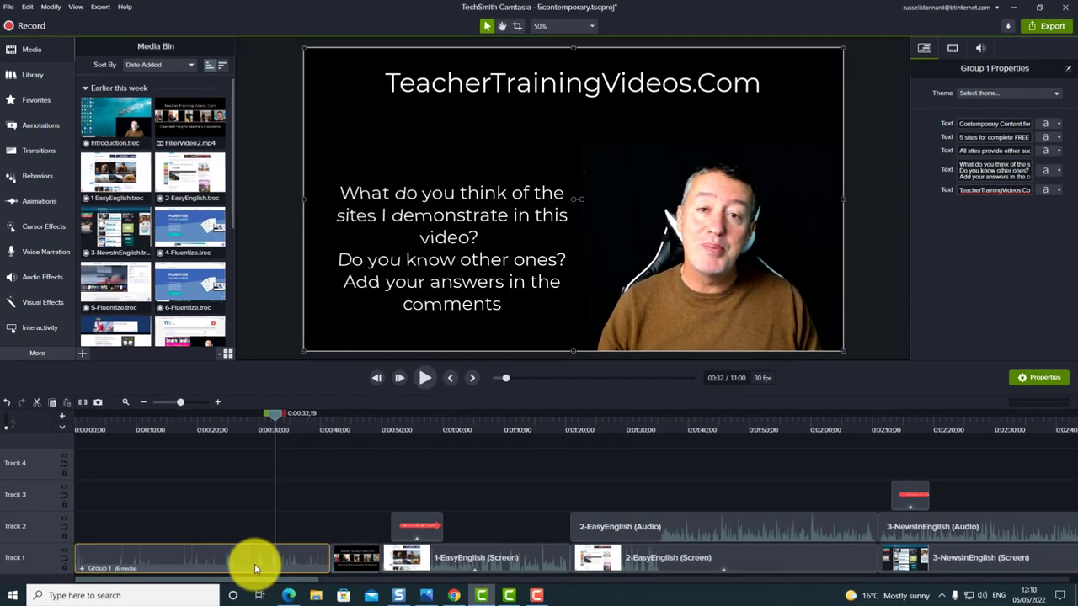
{"action": "left_click_drag", "start_coordinate": [254, 564], "coordinate": [222, 559]}
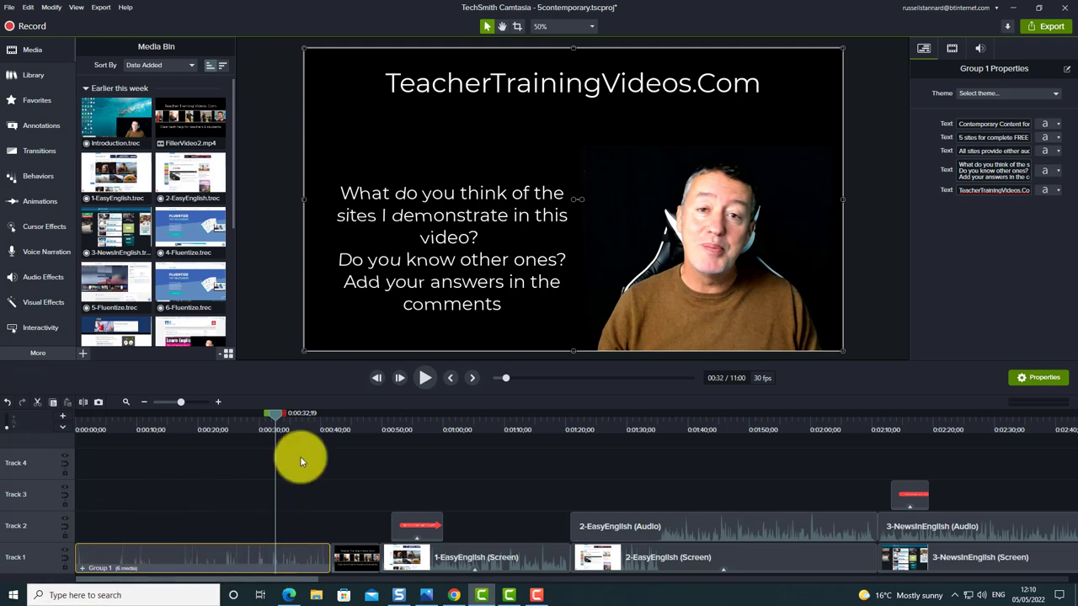
{"action": "right_click", "coordinate": [192, 565]}
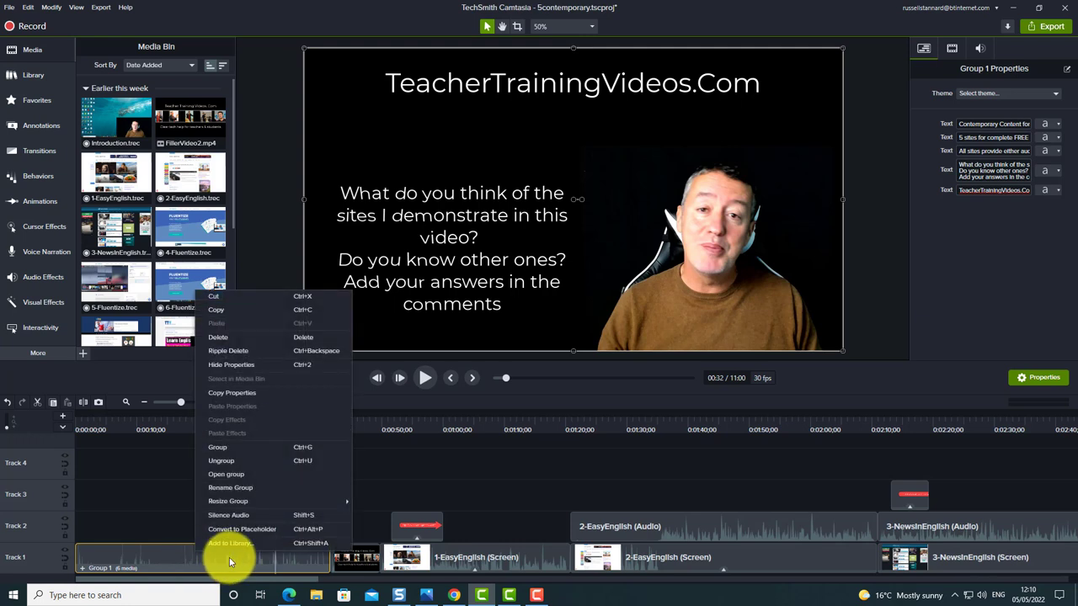
{"action": "left_click", "coordinate": [234, 463]}
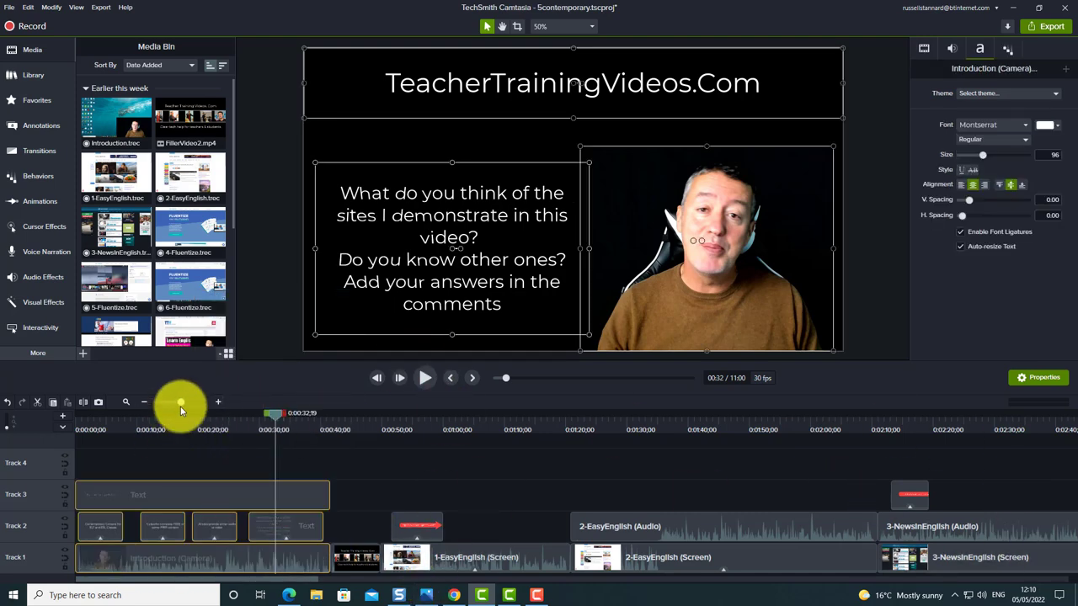
- Group the media on Tracks 1 to 3 from the start of the 7-ELLLO clips up to just before the 10-minute mark
{"action": "left_click_drag", "start_coordinate": [180, 403], "coordinate": [170, 402]}
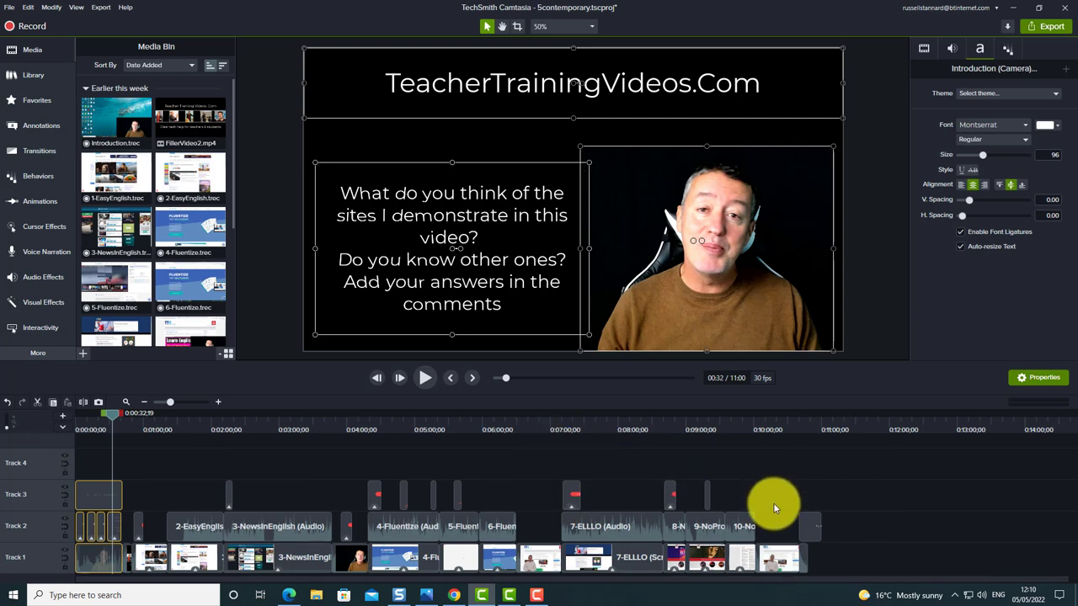
{"action": "mouse_move", "coordinate": [737, 474]}
{"action": "left_mouse_down"}
{"action": "mouse_move", "coordinate": [739, 525]}
{"action": "mouse_move", "coordinate": [704, 566]}
{"action": "mouse_move", "coordinate": [572, 559]}
{"action": "left_mouse_up"}
{"action": "right_click", "coordinate": [623, 528]}
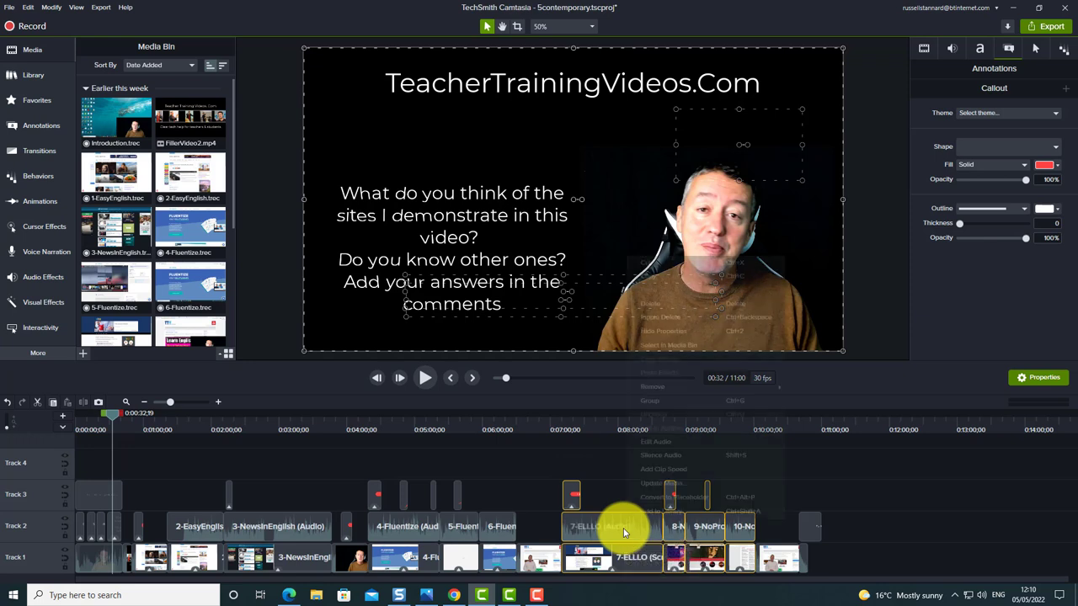
{"action": "left_click", "coordinate": [656, 400]}
{"action": "left_click_drag", "start_coordinate": [664, 551], "coordinate": [685, 539]}
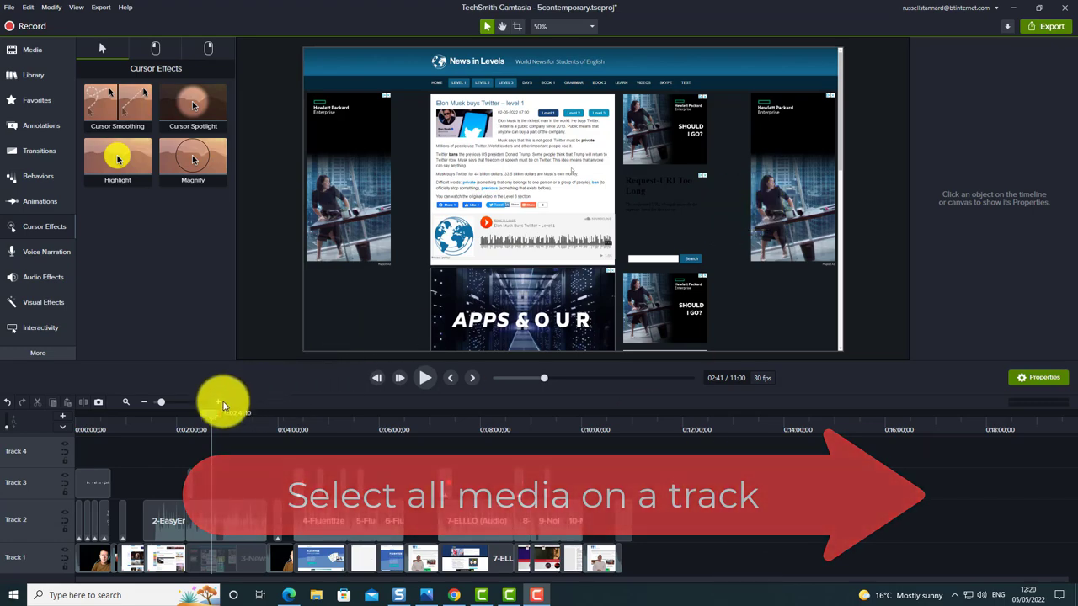
- Apply the Highlight cursor effect to all media on Track 1 and set its opacity to 61%
{"action": "left_click_drag", "start_coordinate": [216, 417], "coordinate": [135, 516]}
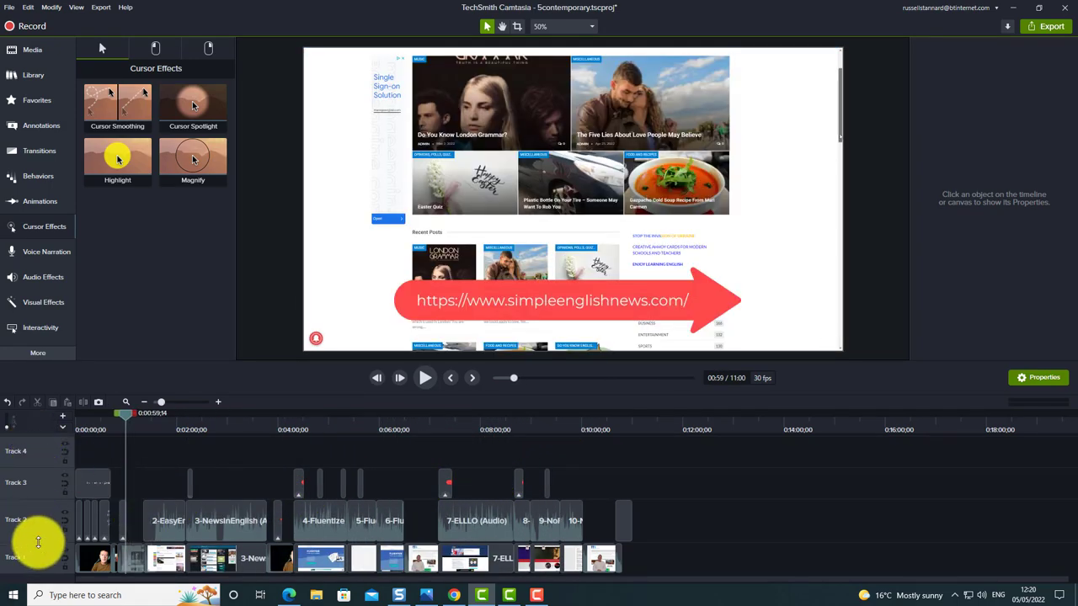
{"action": "right_click", "coordinate": [40, 563]}
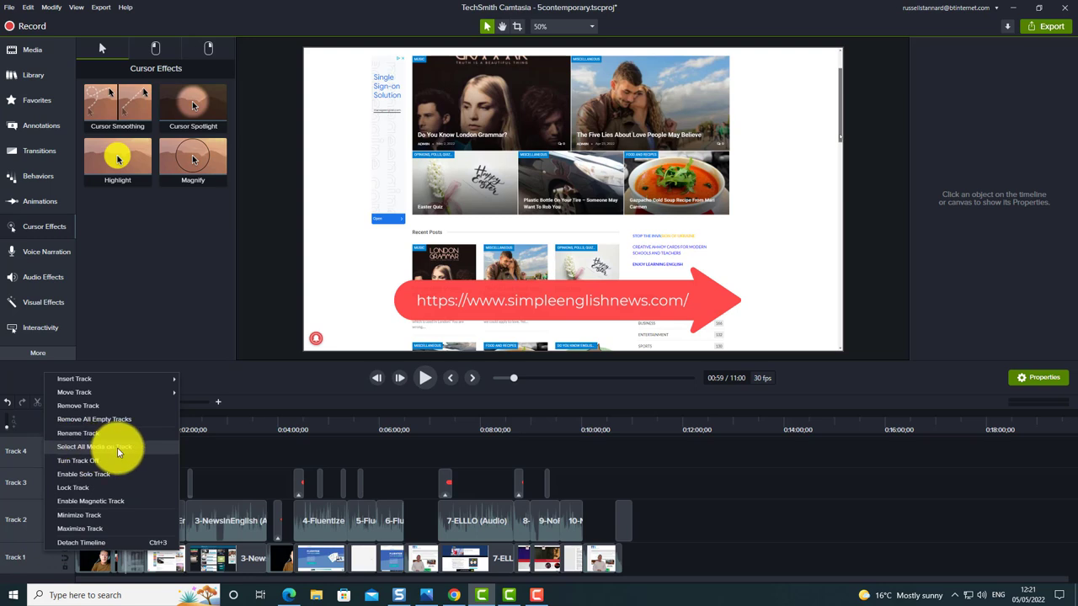
{"action": "left_click", "coordinate": [147, 447]}
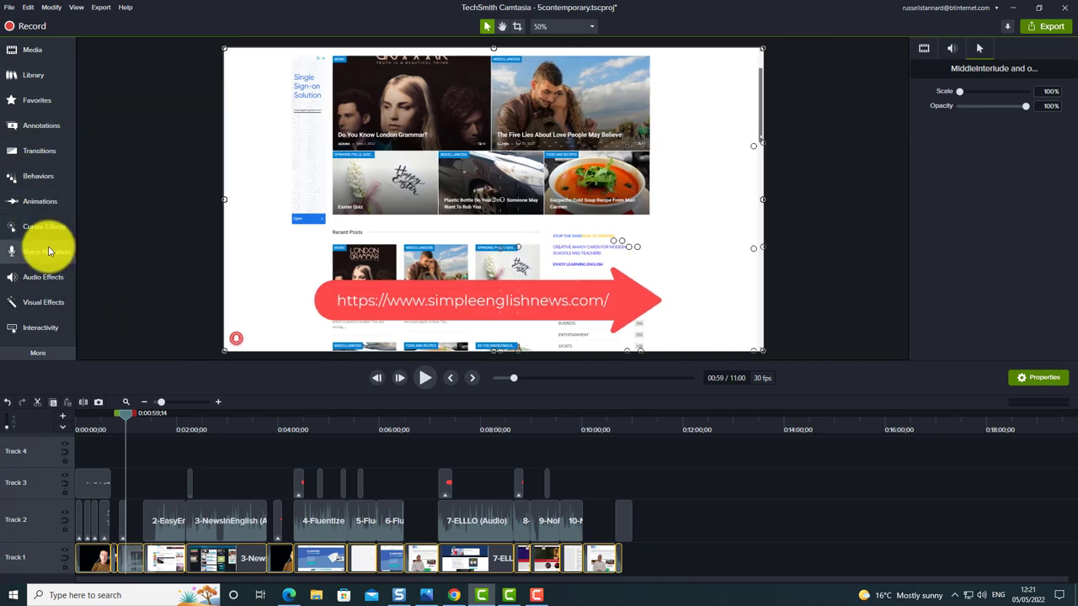
{"action": "left_click", "coordinate": [42, 225]}
{"action": "left_click_drag", "start_coordinate": [116, 159], "coordinate": [246, 560]}
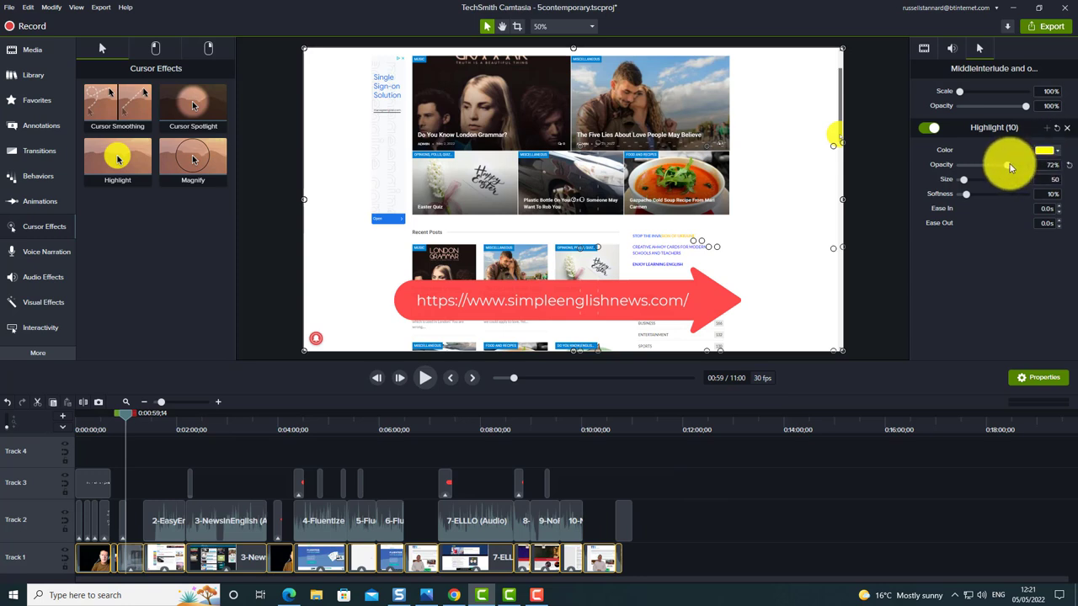
{"action": "left_click_drag", "start_coordinate": [1005, 165], "coordinate": [1002, 166]}
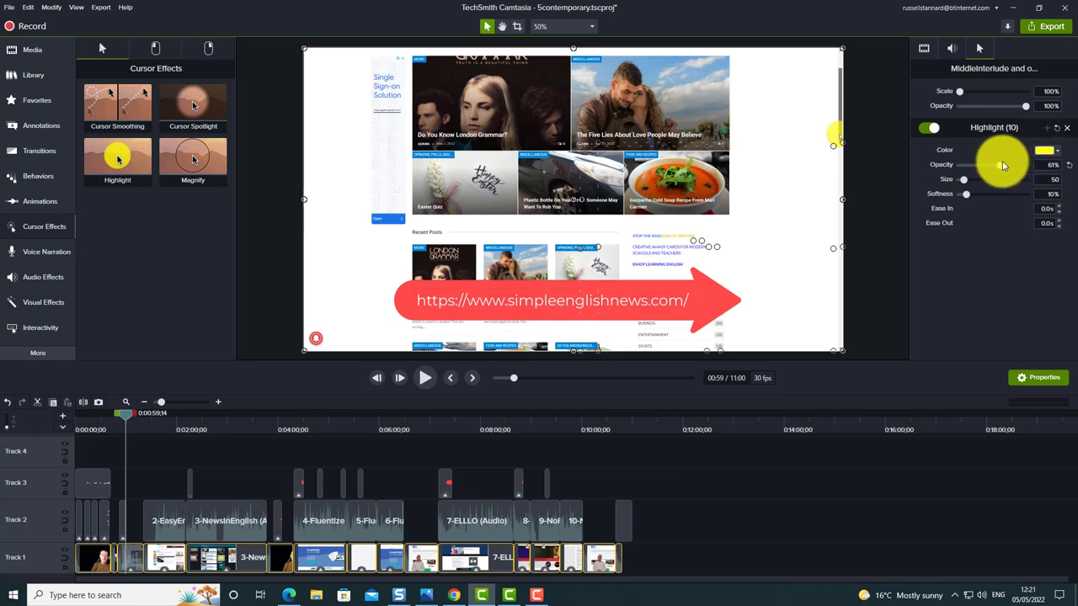
- Clear the selection and reselect all media on Track 1
{"action": "left_click", "coordinate": [804, 553]}
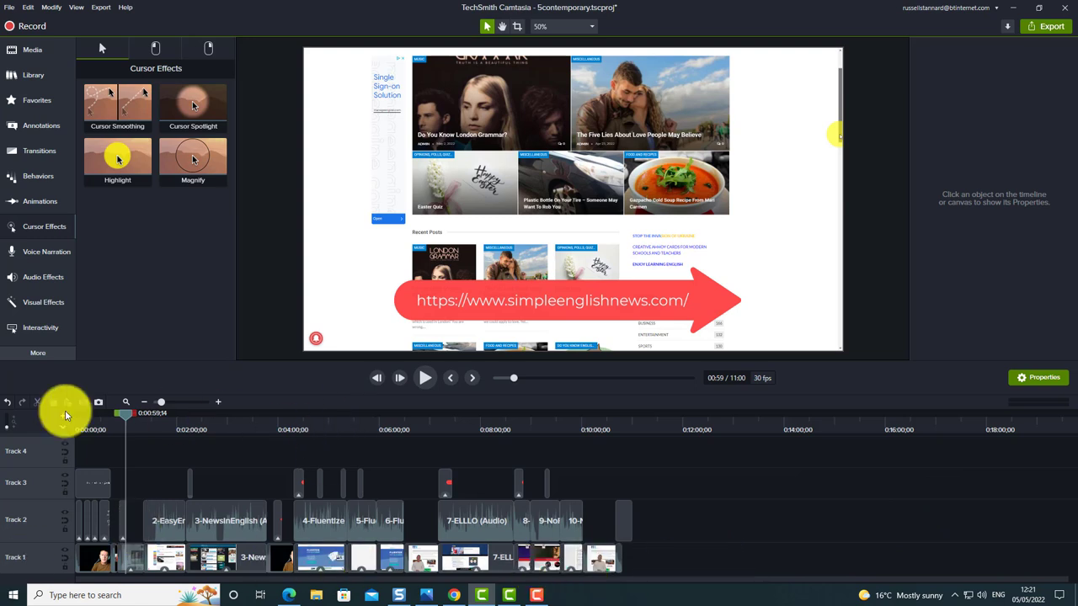
{"action": "right_click", "coordinate": [56, 554]}
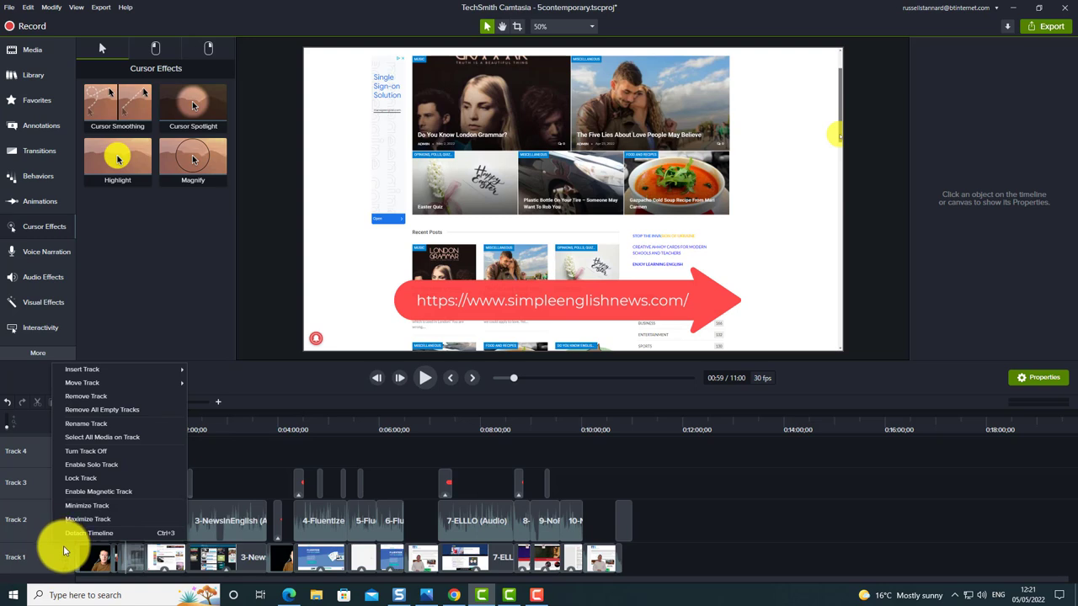
{"action": "left_click", "coordinate": [113, 439]}
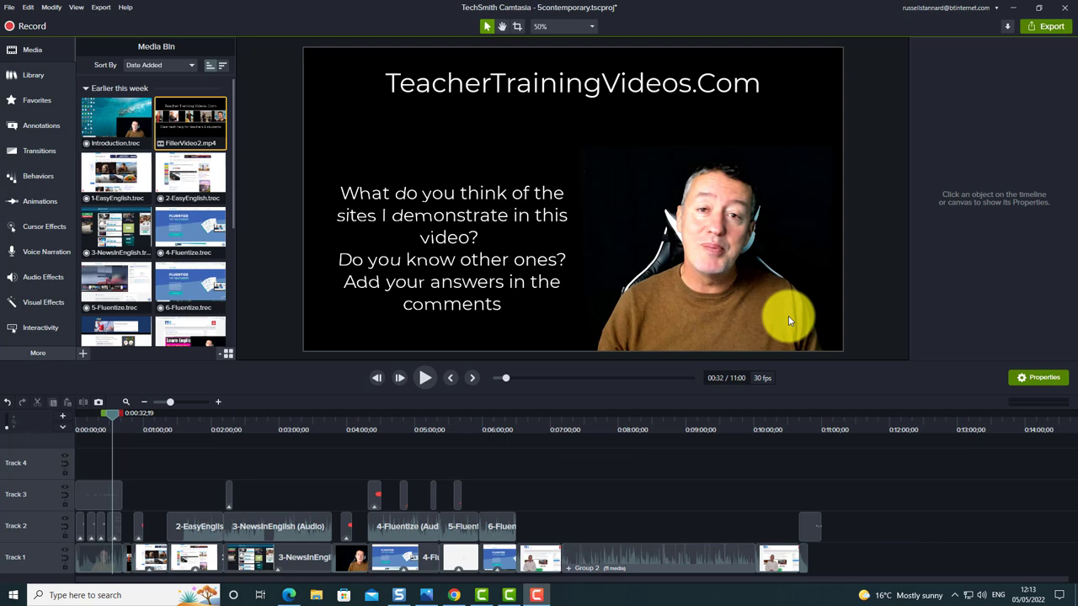
- Lock Track 1 and scrub the playhead to about 5:32 on the timeline
{"action": "left_click", "coordinate": [65, 569]}
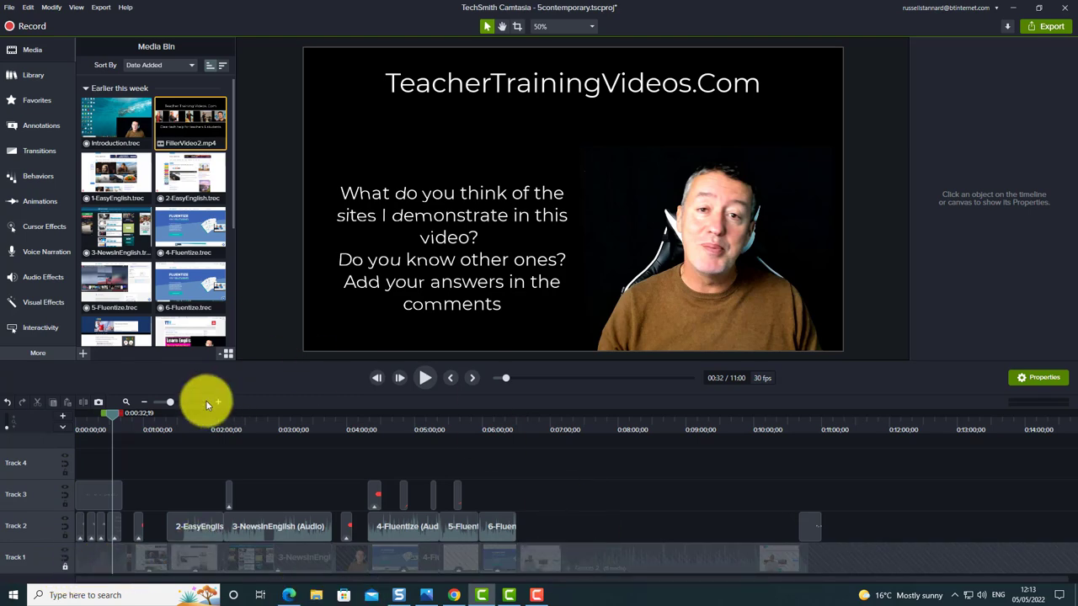
{"action": "left_click_drag", "start_coordinate": [120, 413], "coordinate": [651, 572]}
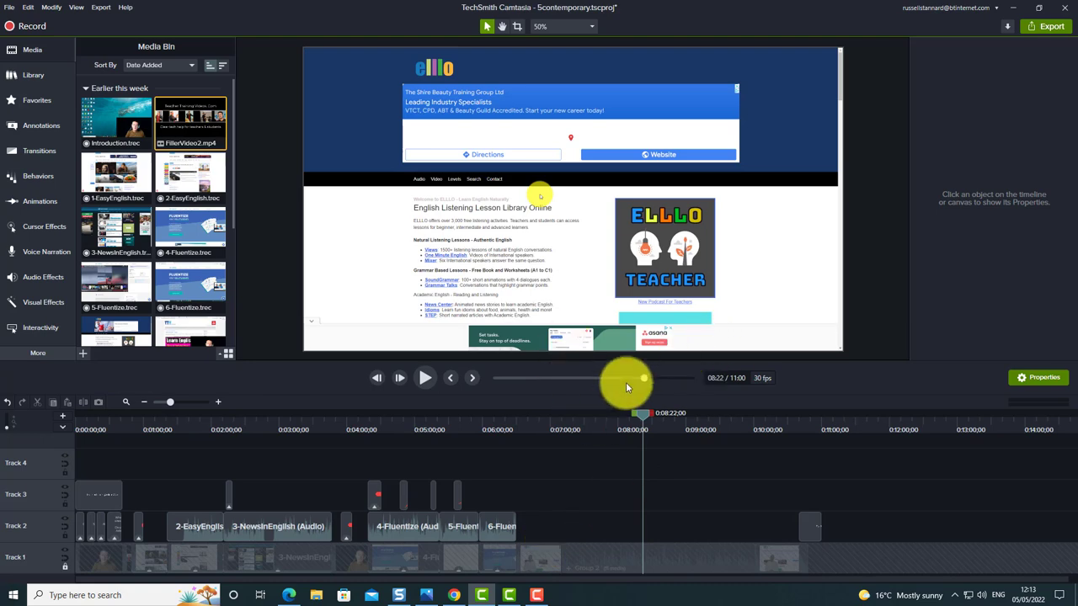
{"action": "left_click_drag", "start_coordinate": [646, 417], "coordinate": [424, 464]}
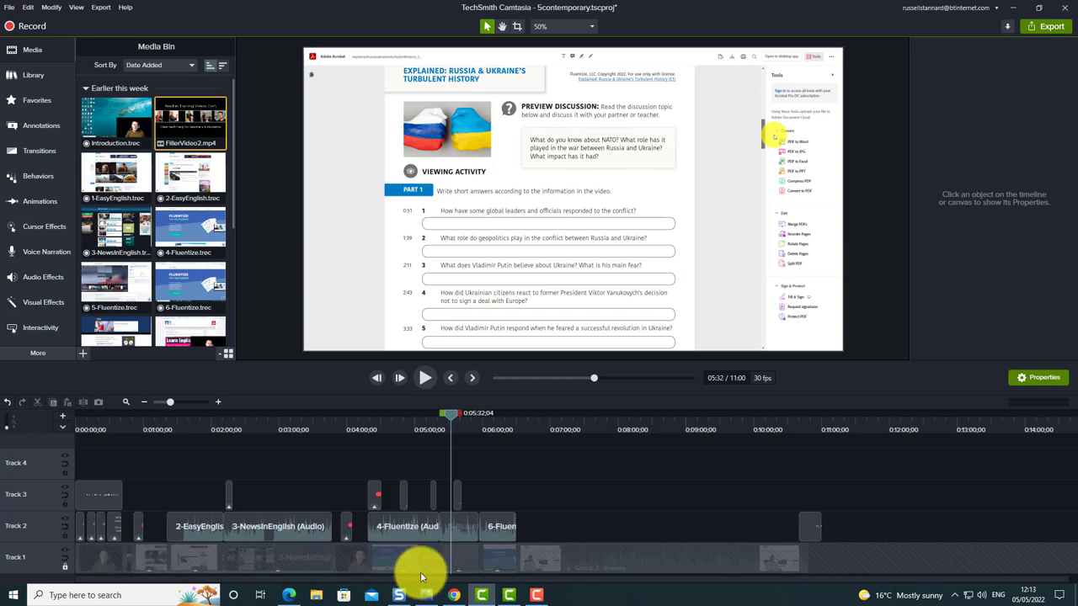
- Unlock and relock Track 1, and move the playhead to about 0:14 in the introduction
{"action": "left_click", "coordinate": [64, 570]}
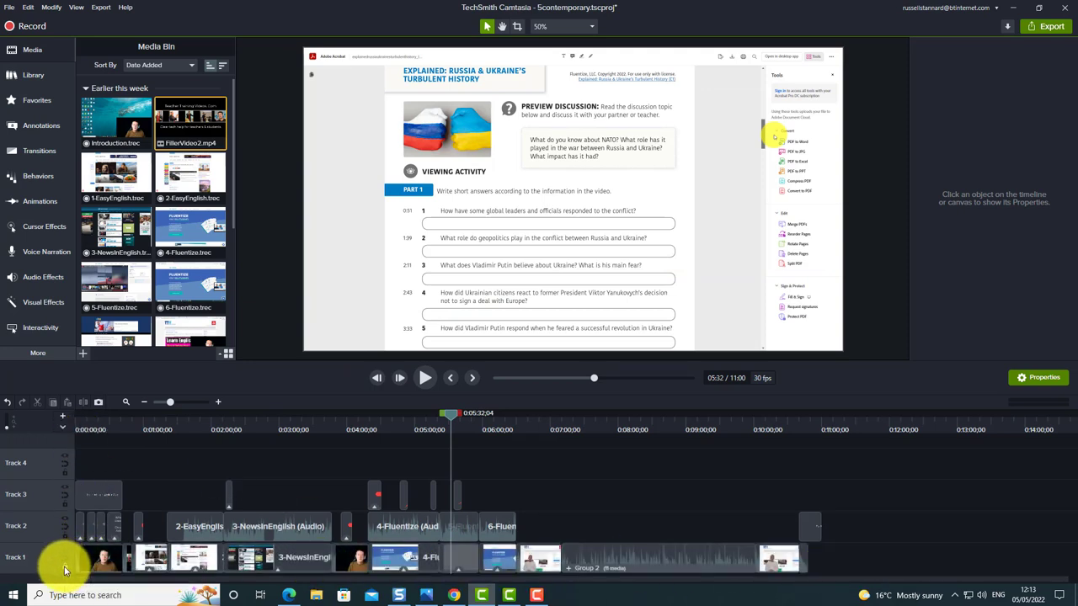
{"action": "left_click", "coordinate": [64, 570]}
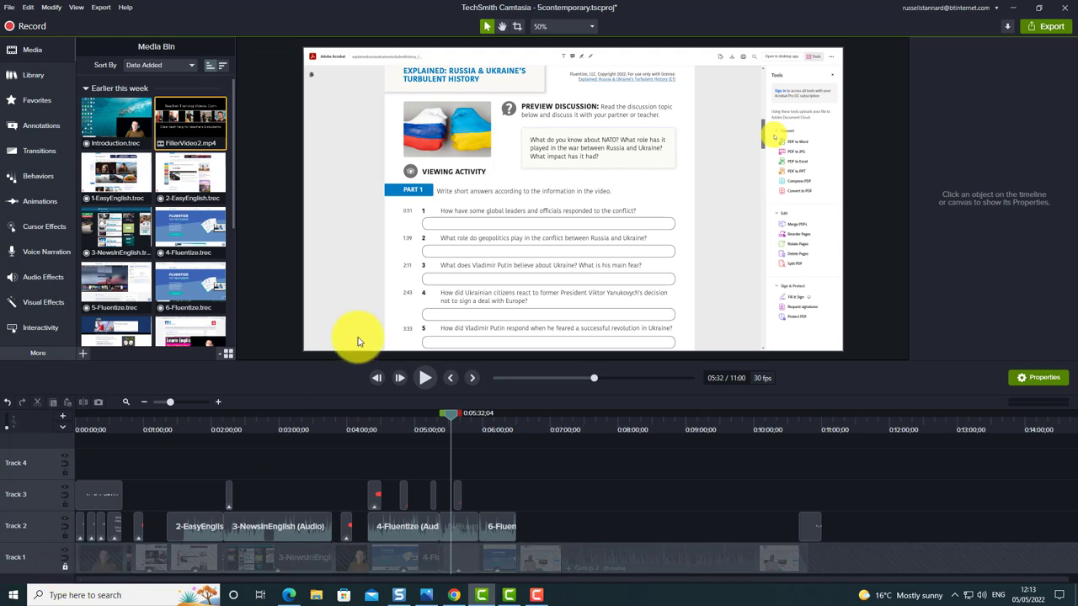
{"action": "left_click_drag", "start_coordinate": [452, 412], "coordinate": [93, 413]}
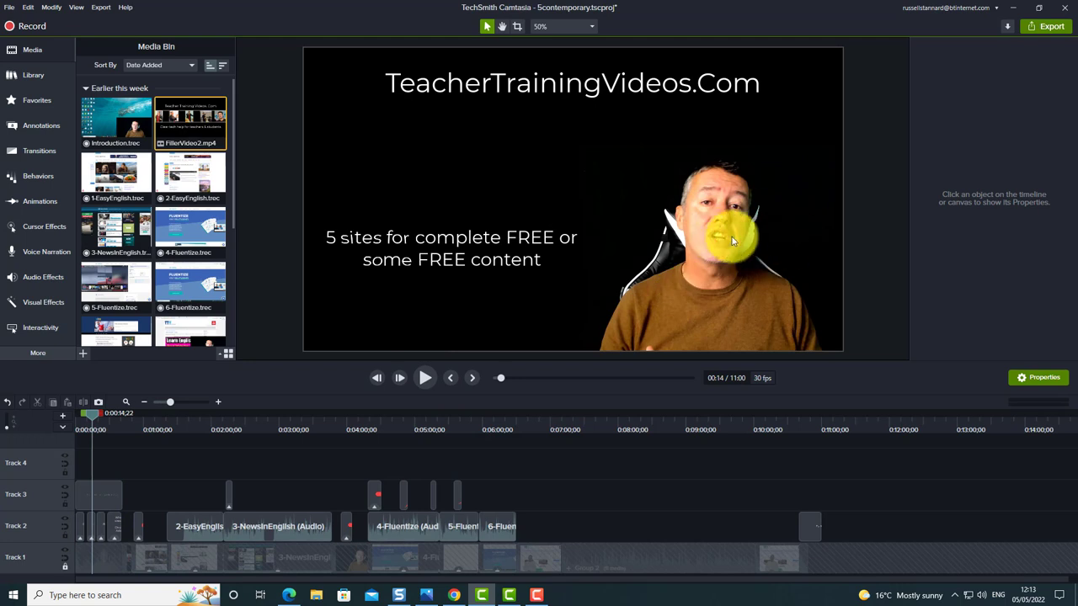
- Unlock Track 1 and select the introduction's title text, Track 2 callouts and camera clip in turn, ending on the title text
{"action": "left_click", "coordinate": [64, 571]}
{"action": "left_click", "coordinate": [94, 494]}
{"action": "left_click", "coordinate": [99, 529]}
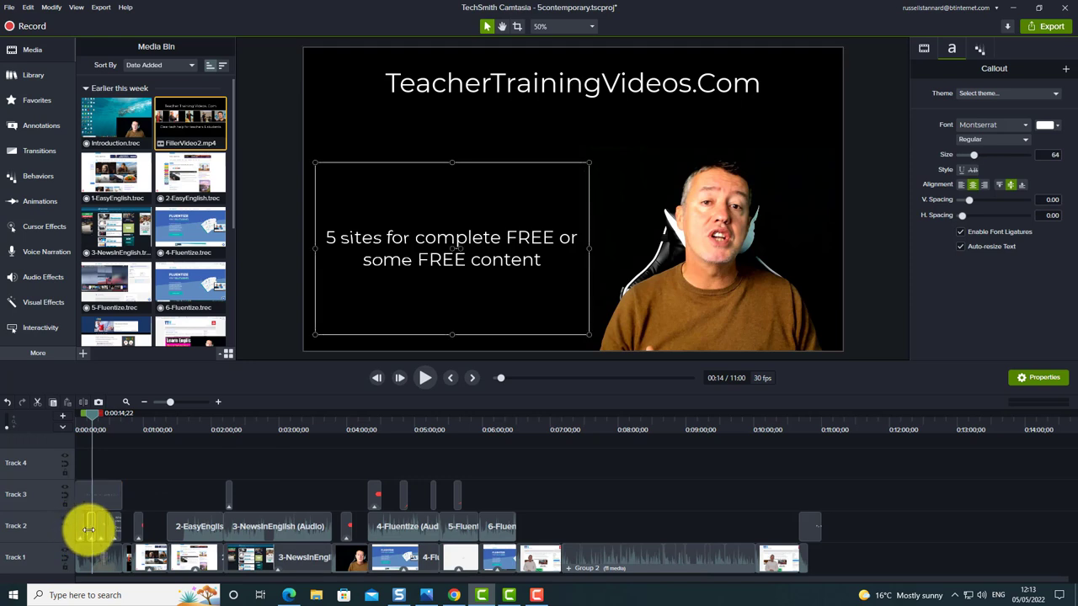
{"action": "left_click", "coordinate": [110, 529]}
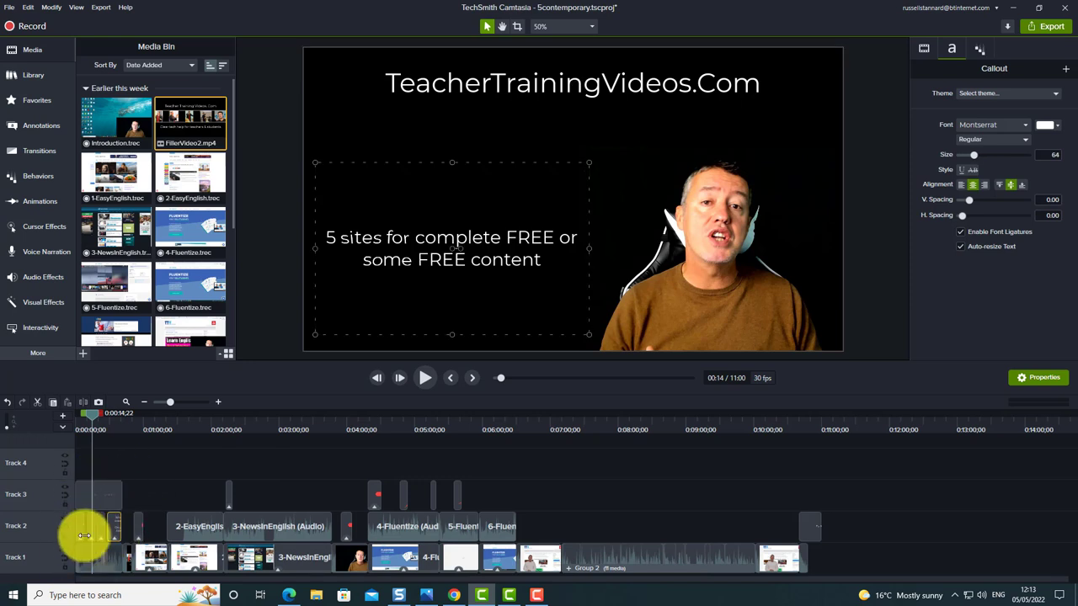
{"action": "left_click", "coordinate": [107, 560]}
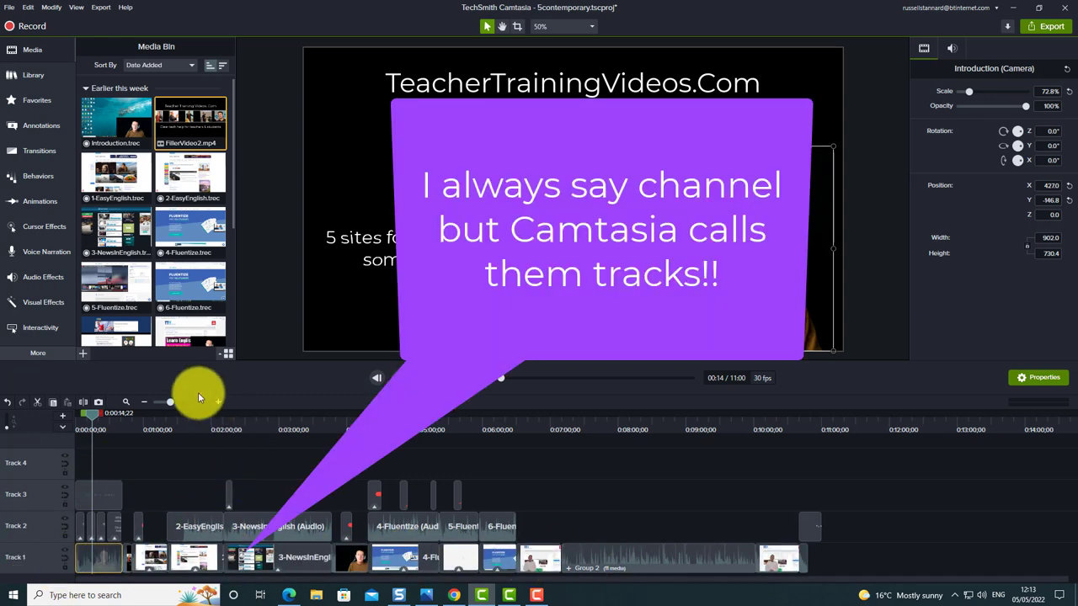
{"action": "left_click", "coordinate": [97, 494]}
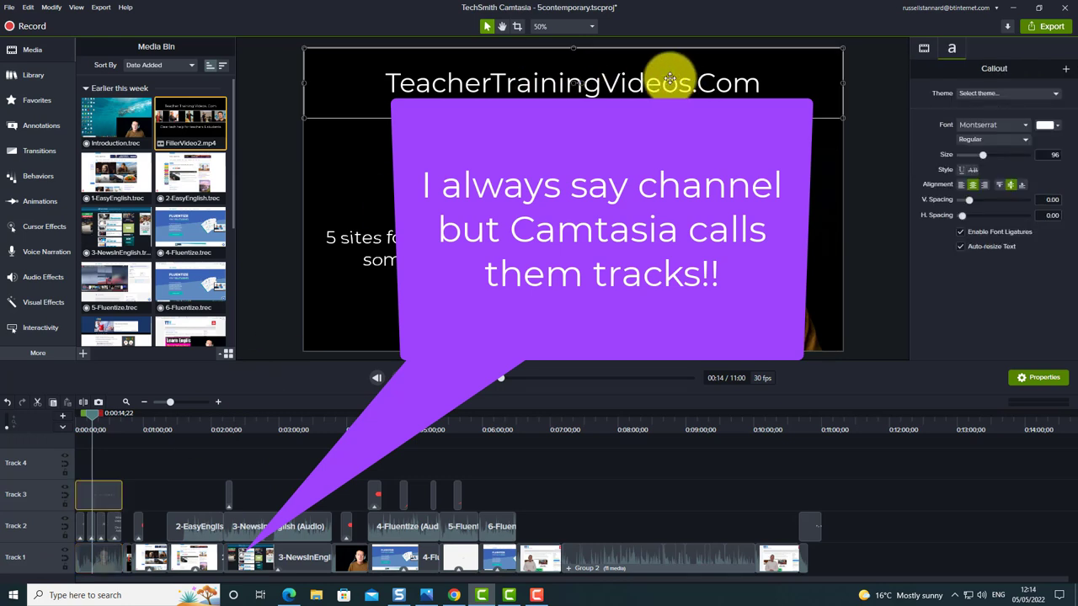
- Lock Tracks 1 and 2, and select the TeacherTrainingVideos.Com title on the canvas
{"action": "left_click", "coordinate": [65, 538]}
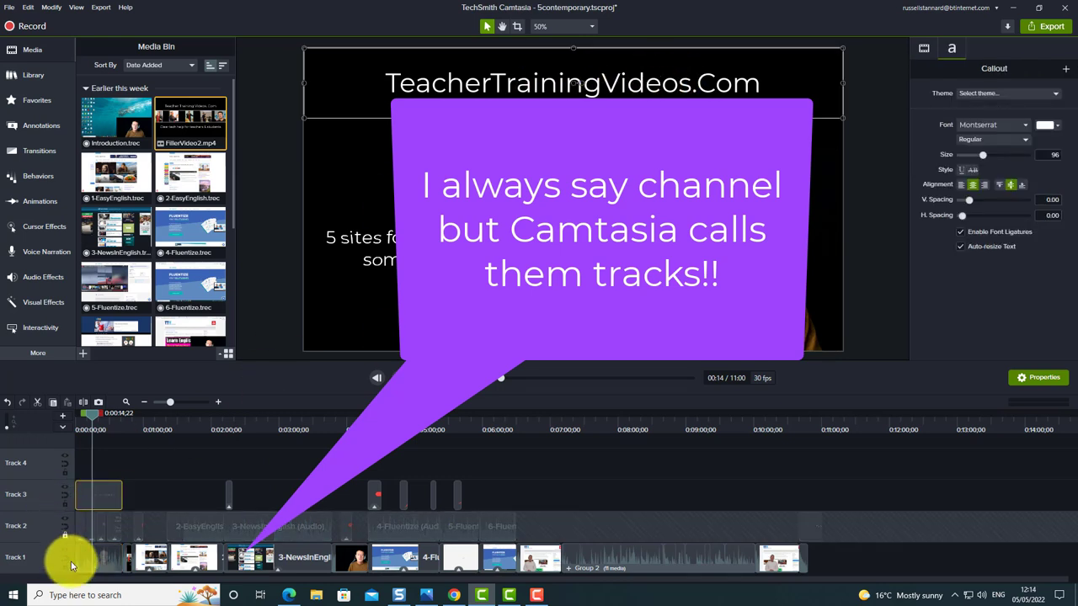
{"action": "left_click", "coordinate": [65, 568]}
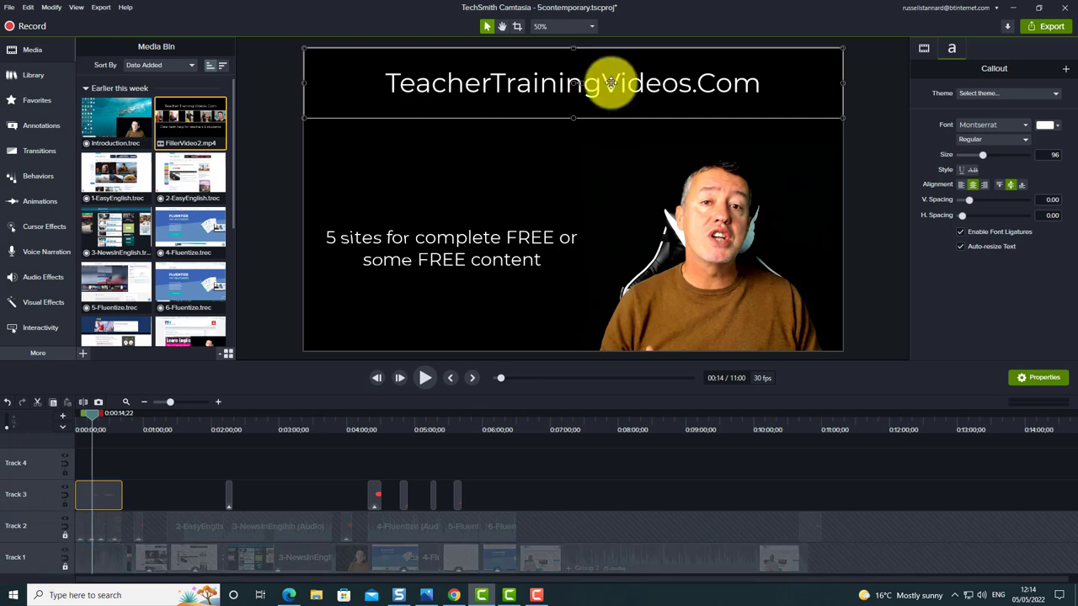
{"action": "left_click", "coordinate": [558, 167]}
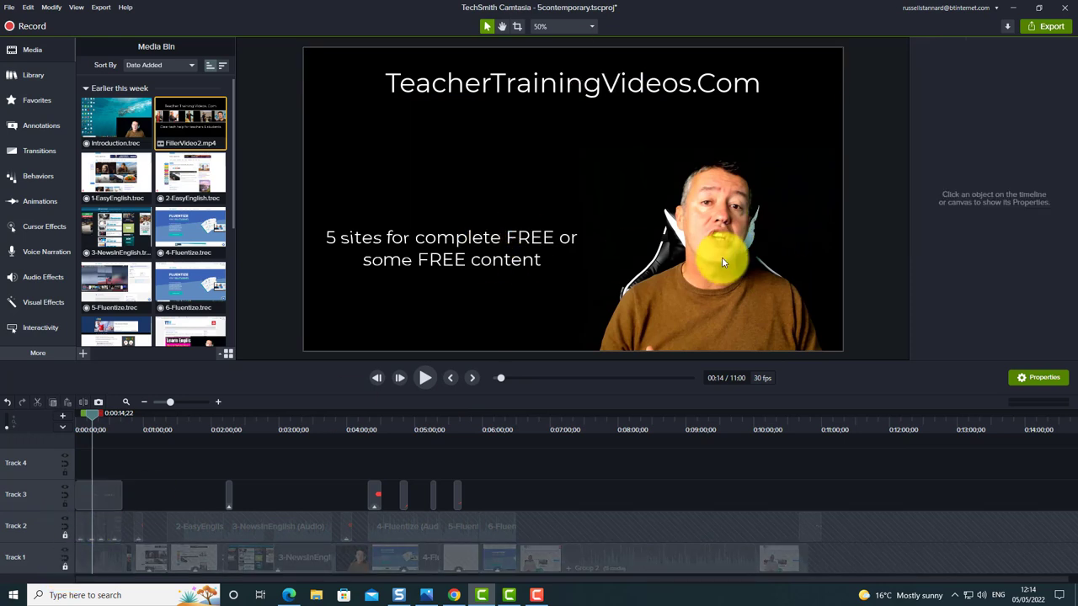
{"action": "left_click", "coordinate": [526, 105]}
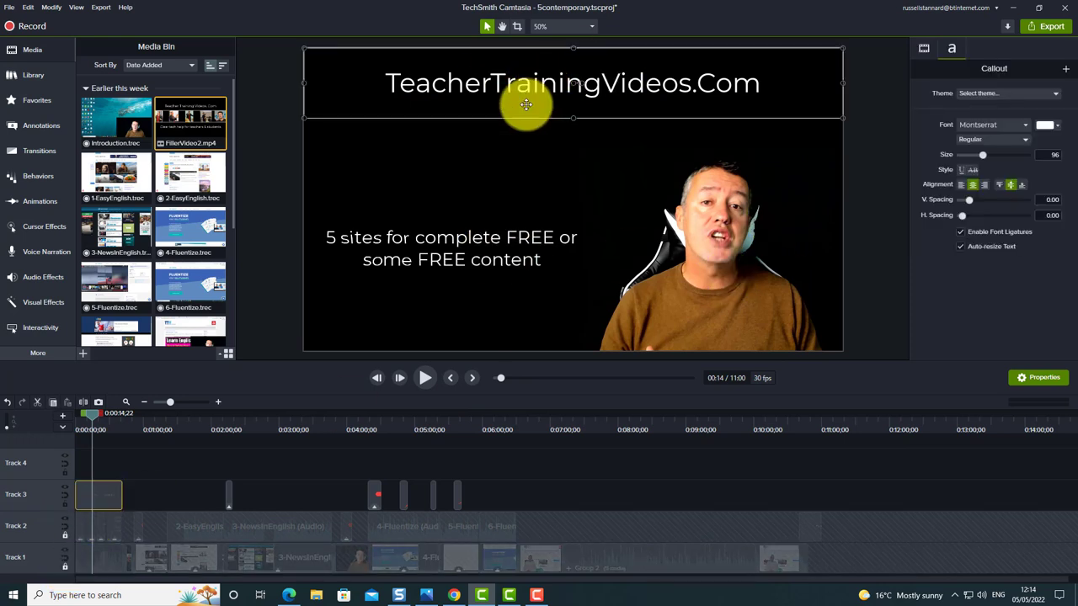
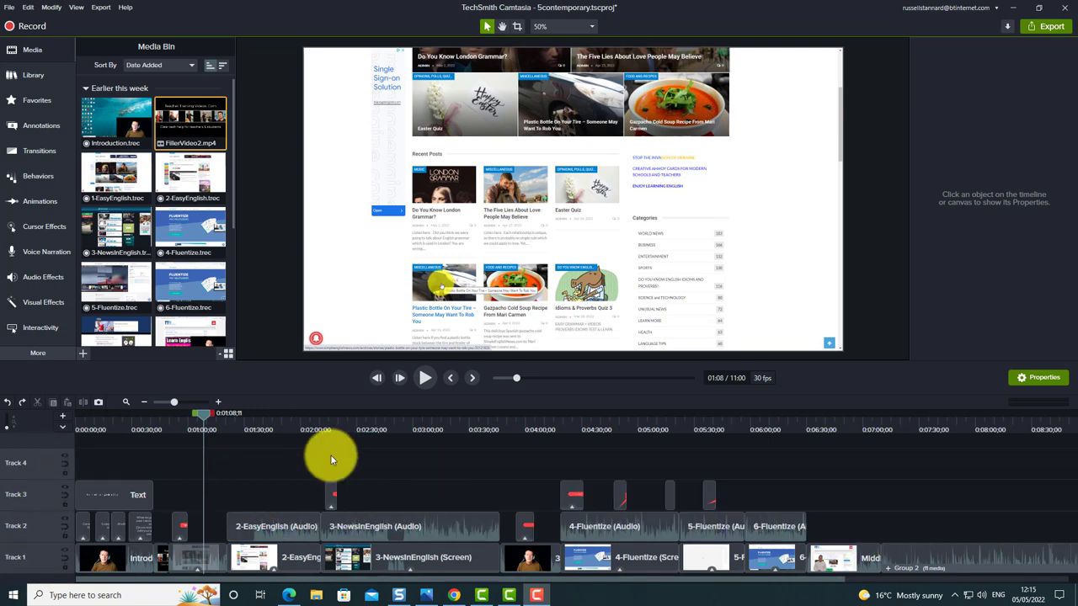
- Lock Tracks 3 and 1, leaving Track 2 editable
{"action": "left_click", "coordinate": [65, 504]}
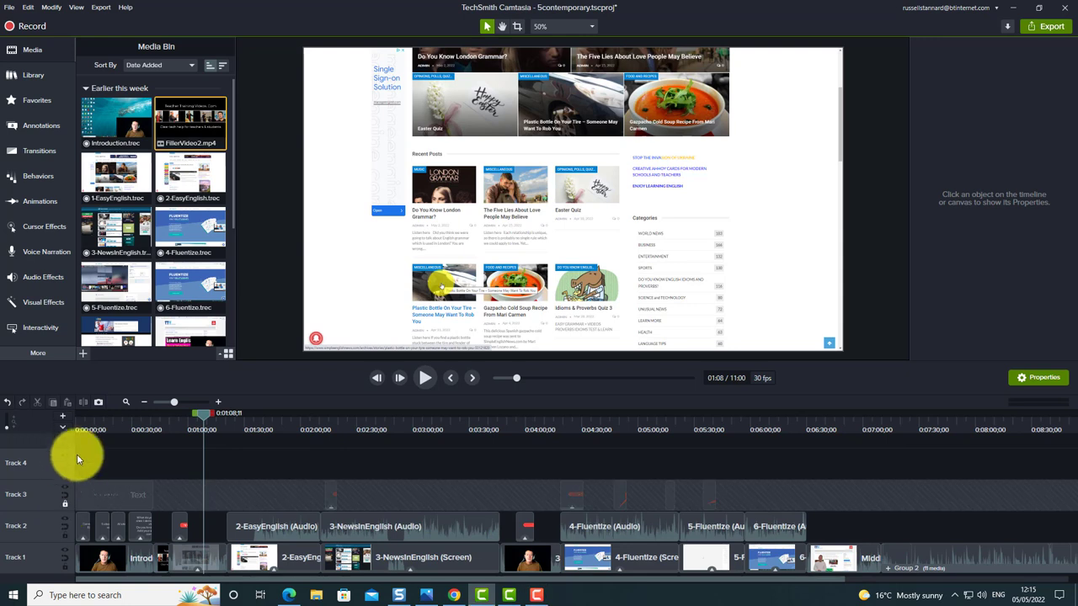
{"action": "left_click", "coordinate": [66, 568]}
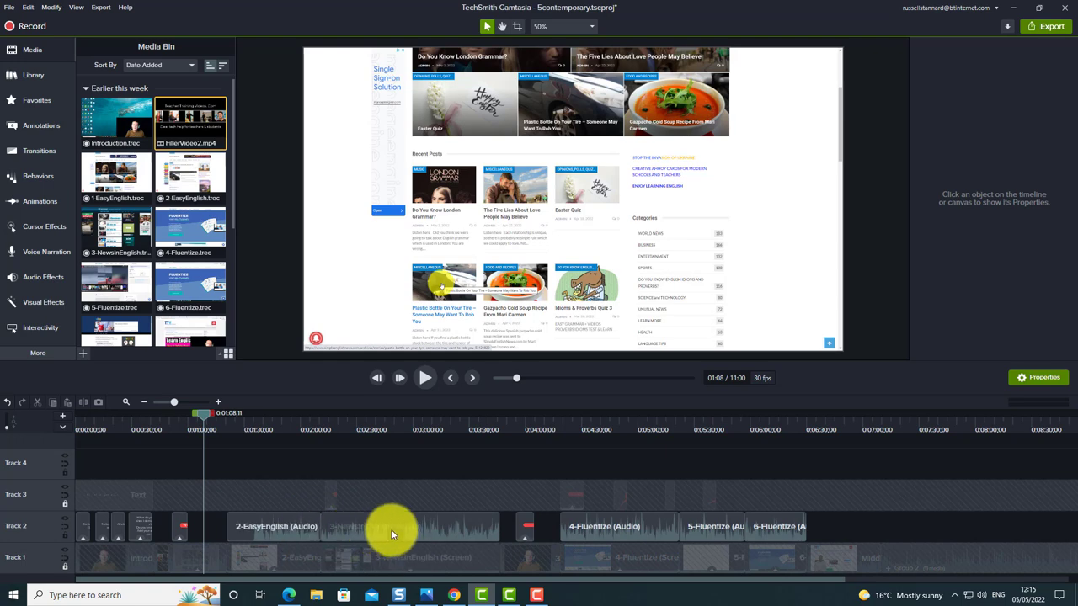
- Move the playhead to about 2:54 in the 3-NewsInEnglish section on a zoomed-in timeline, and maximize Track 2
{"action": "left_click_drag", "start_coordinate": [205, 413], "coordinate": [358, 414]}
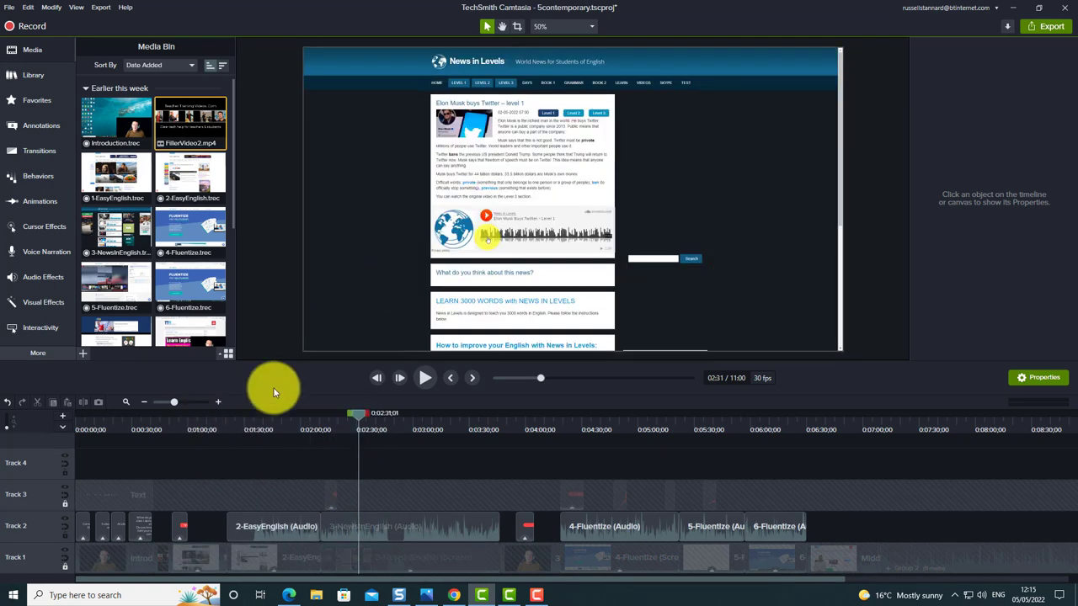
{"action": "left_click_drag", "start_coordinate": [172, 406], "coordinate": [183, 404]}
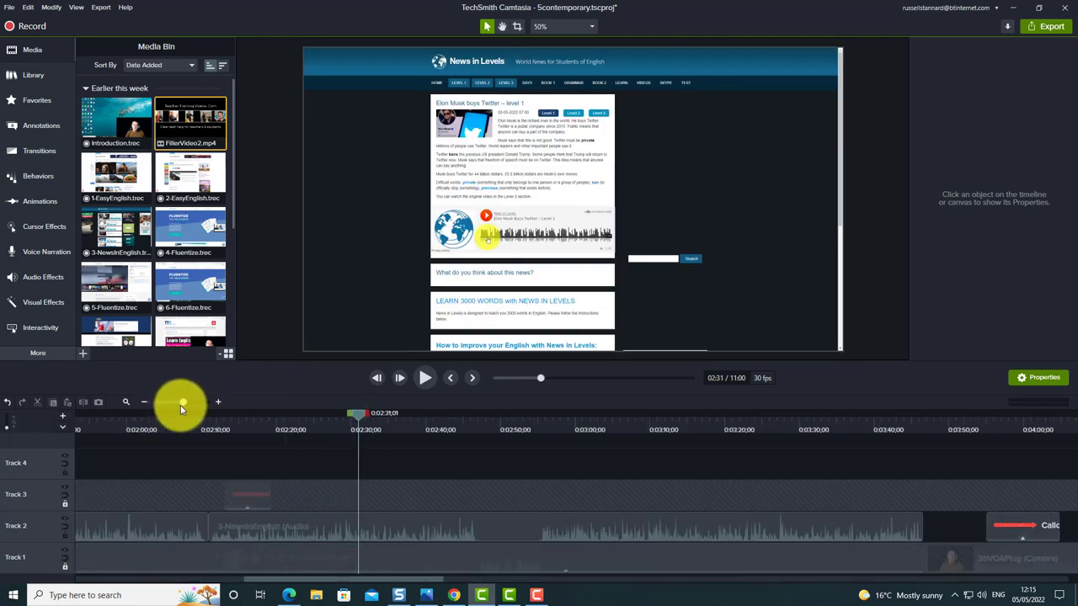
{"action": "left_click_drag", "start_coordinate": [393, 423], "coordinate": [579, 458]}
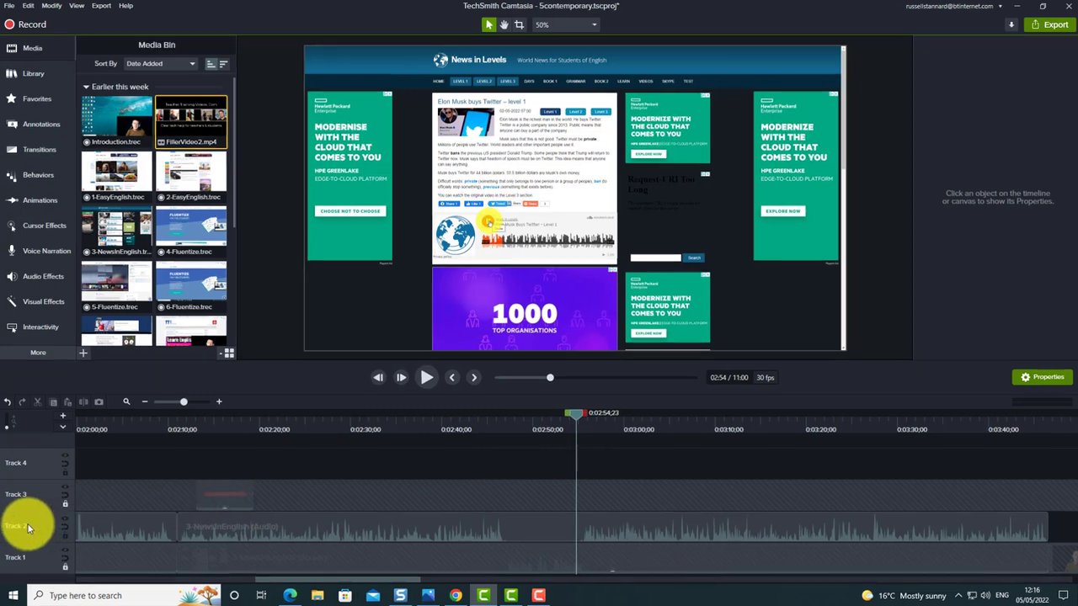
{"action": "right_click", "coordinate": [27, 523]}
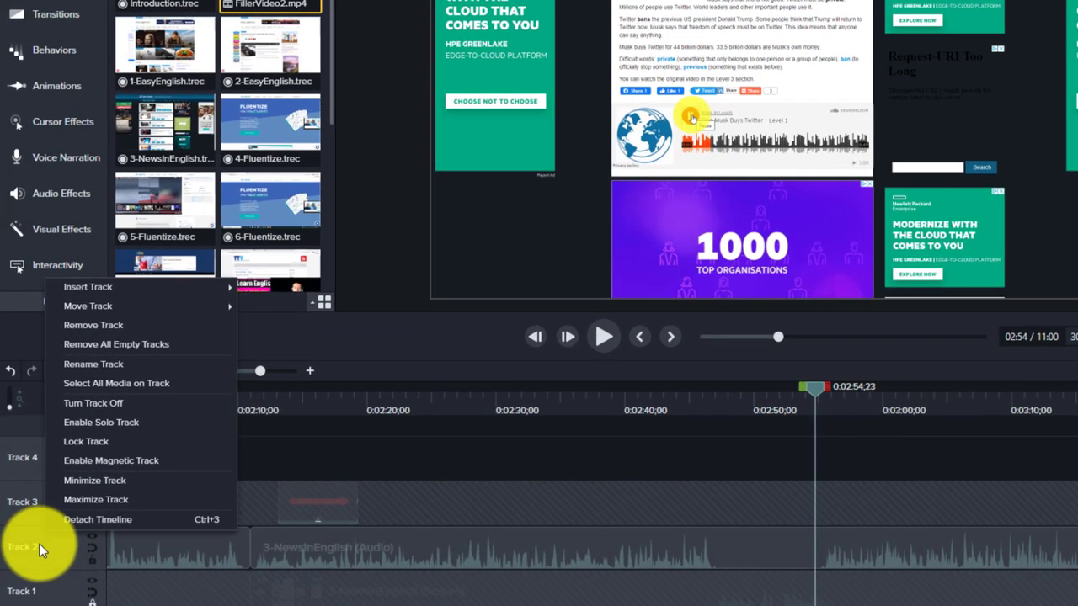
{"action": "left_click", "coordinate": [135, 500]}
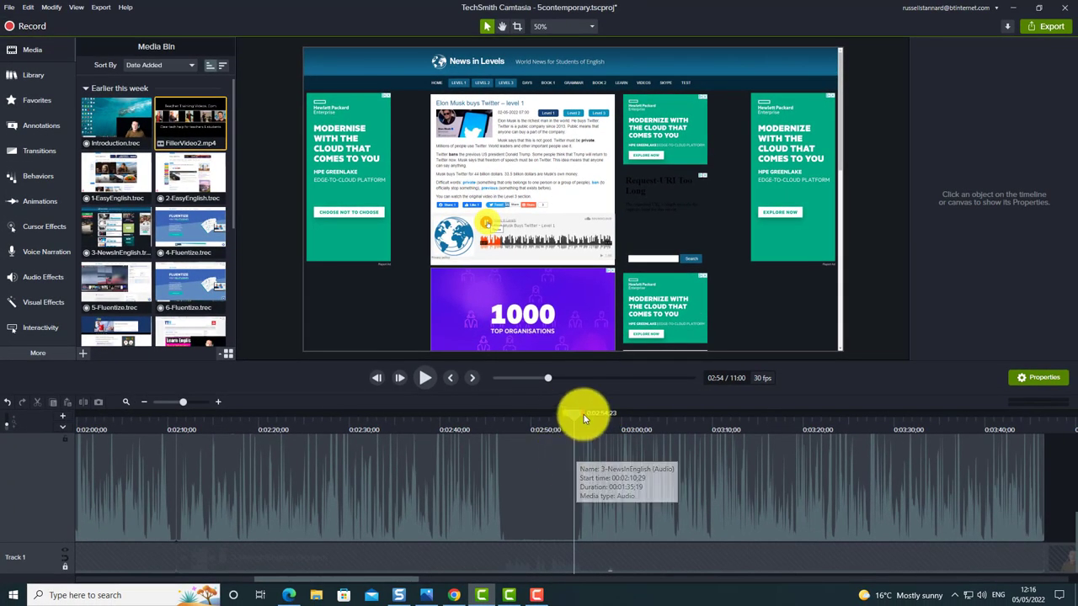
- Select the 3-NewsInEnglish audio clip, place the playhead at about 3:04, and try lowering the clip's volume to 96%
{"action": "left_click", "coordinate": [634, 446]}
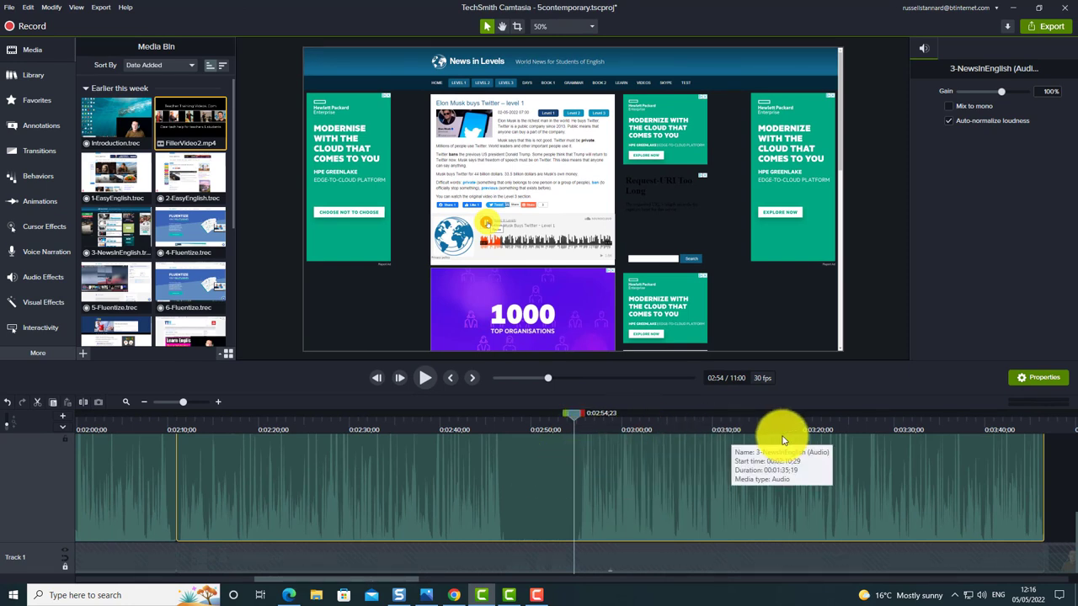
{"action": "left_click_drag", "start_coordinate": [579, 418], "coordinate": [663, 453]}
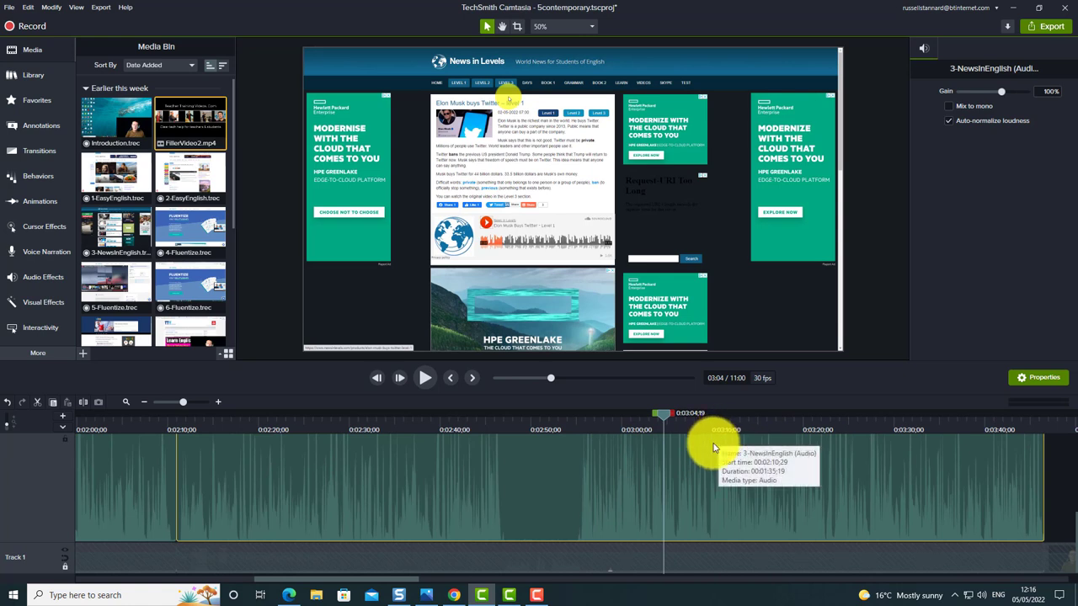
{"action": "scroll", "coordinate": [1061, 517], "scroll_direction": "up", "scroll_amount": 2}
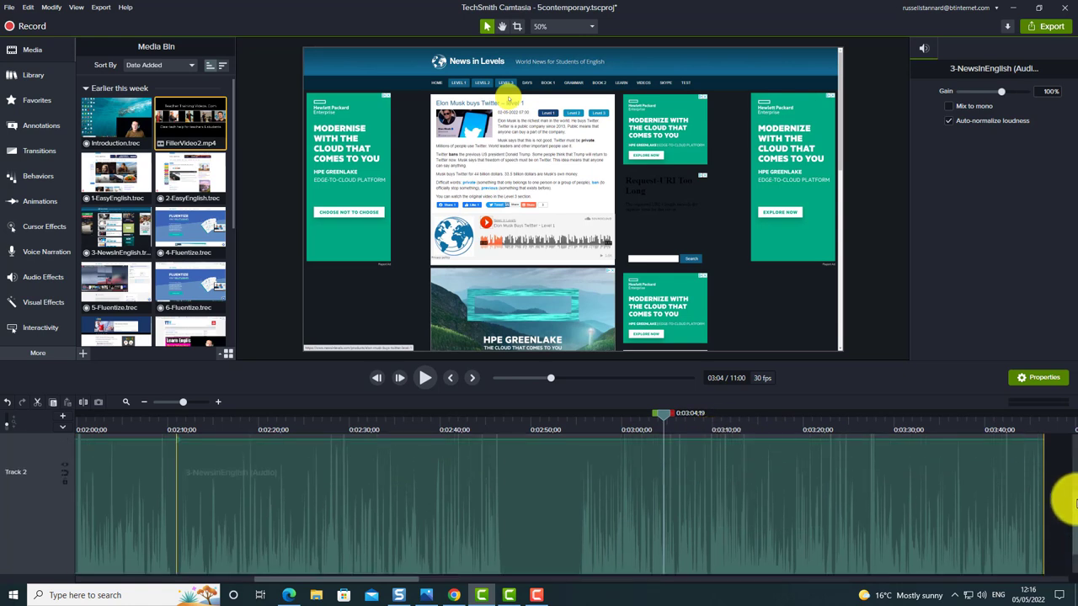
{"action": "scroll", "coordinate": [1061, 496], "scroll_direction": "up", "scroll_amount": 1}
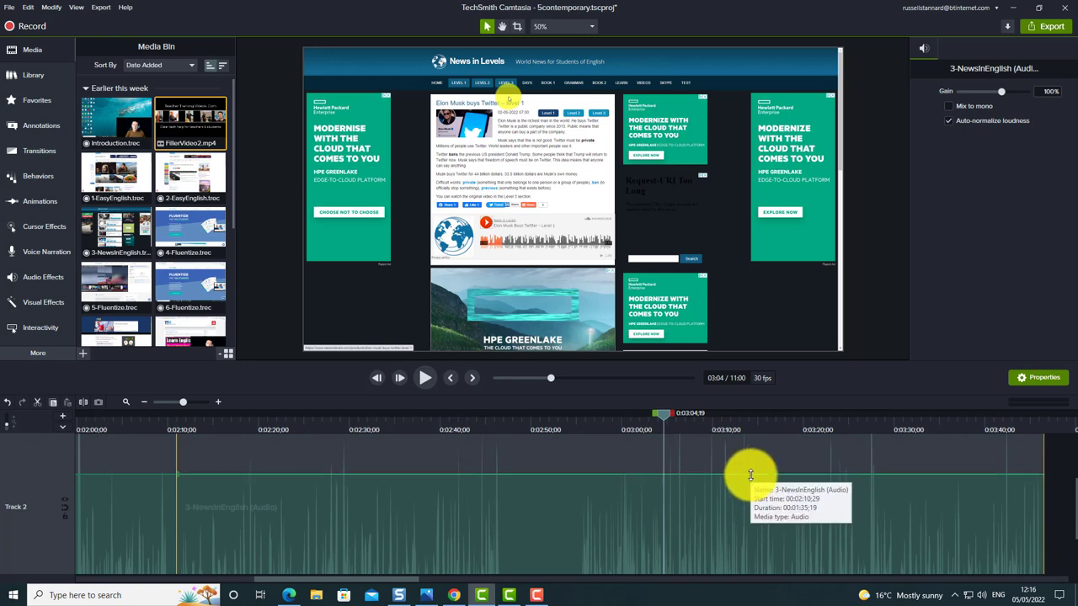
{"action": "mouse_move", "coordinate": [755, 476]}
{"action": "left_mouse_down"}
{"action": "mouse_move", "coordinate": [753, 503]}
{"action": "mouse_move", "coordinate": [757, 478]}
{"action": "left_mouse_up"}
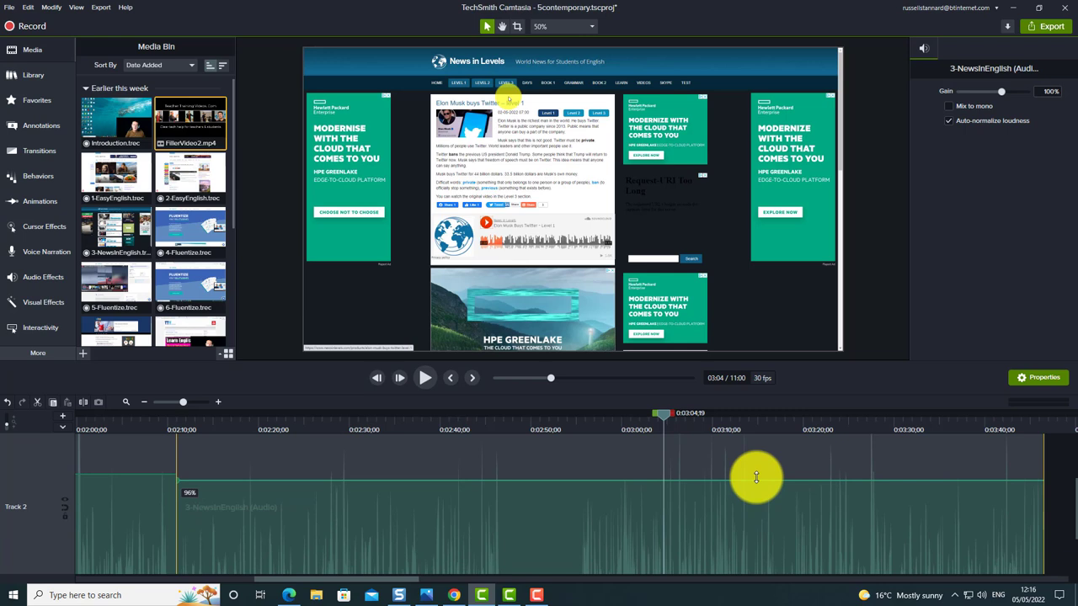
- Add two audio points at about 3:13 and 3:24 on the 3-NewsInEnglish audio's volume line, and undo a trial volume change
{"action": "right_click", "coordinate": [758, 477]}
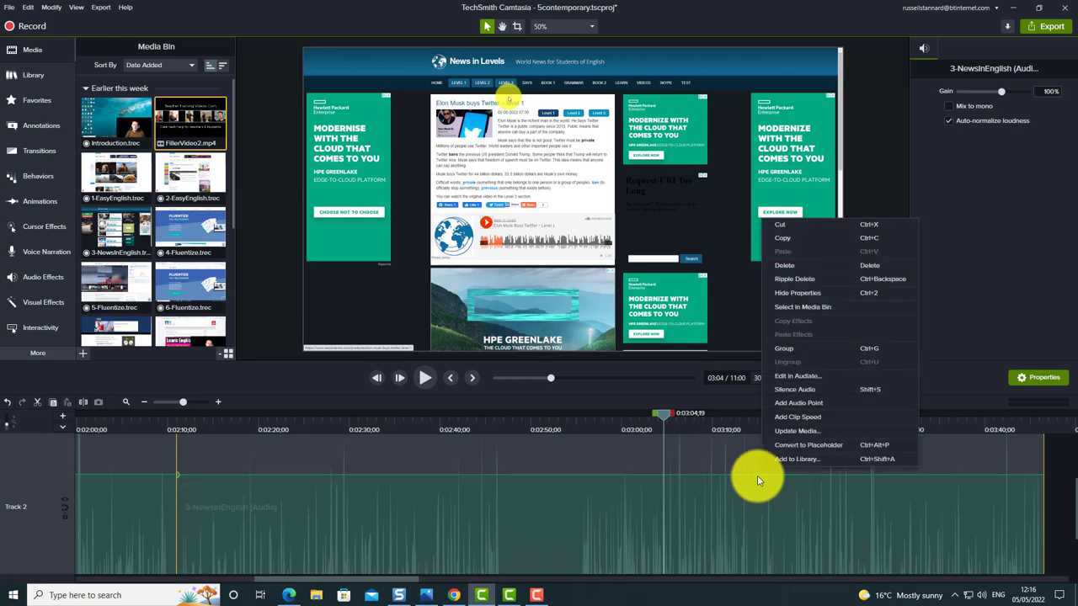
{"action": "left_click", "coordinate": [810, 403]}
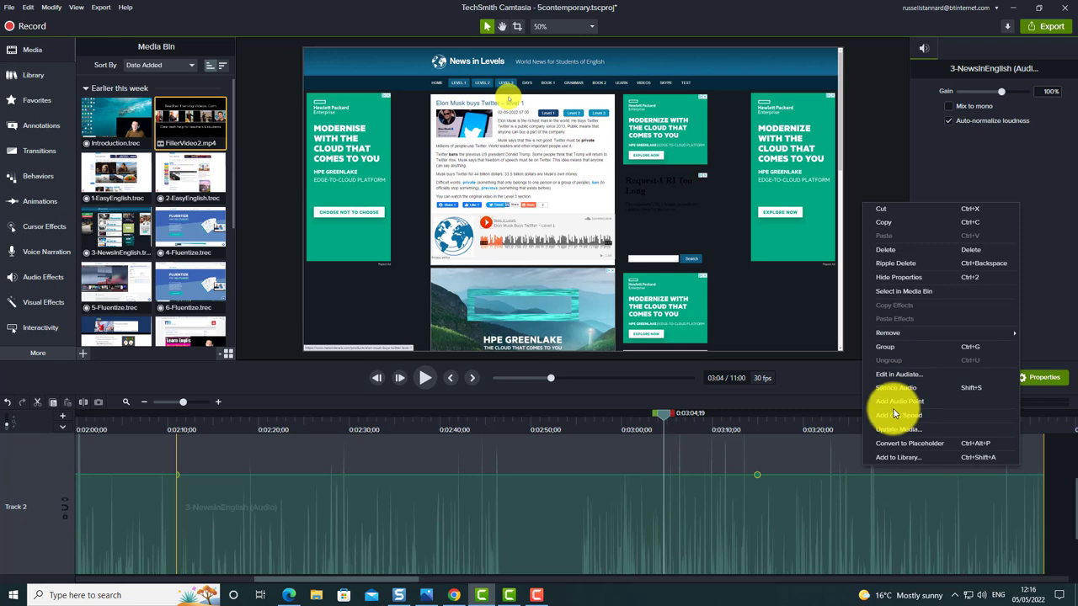
{"action": "left_click", "coordinate": [901, 402]}
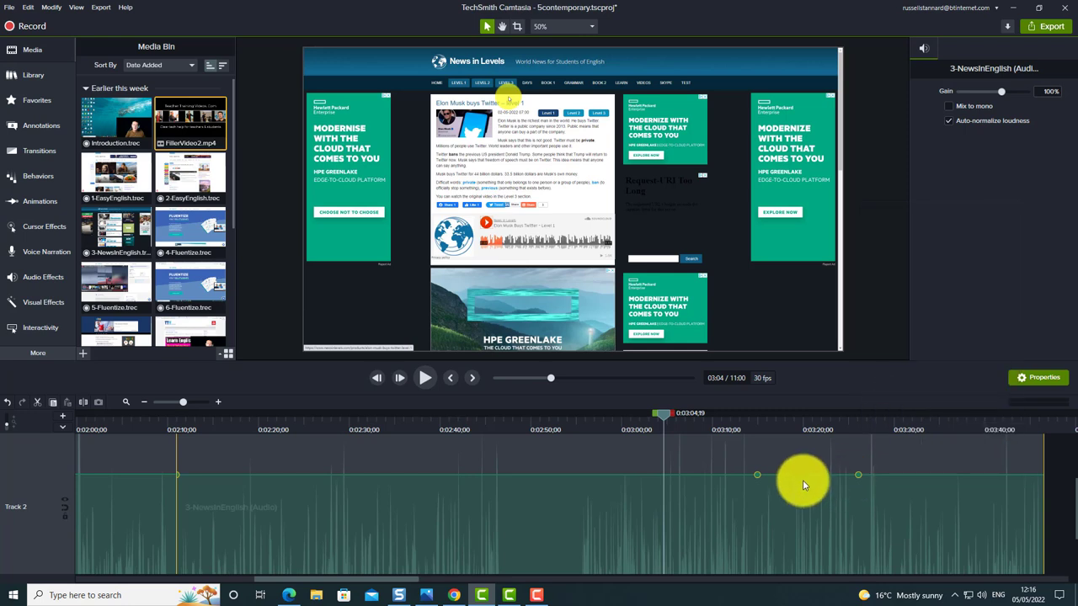
{"action": "left_click_drag", "start_coordinate": [801, 478], "coordinate": [721, 475]}
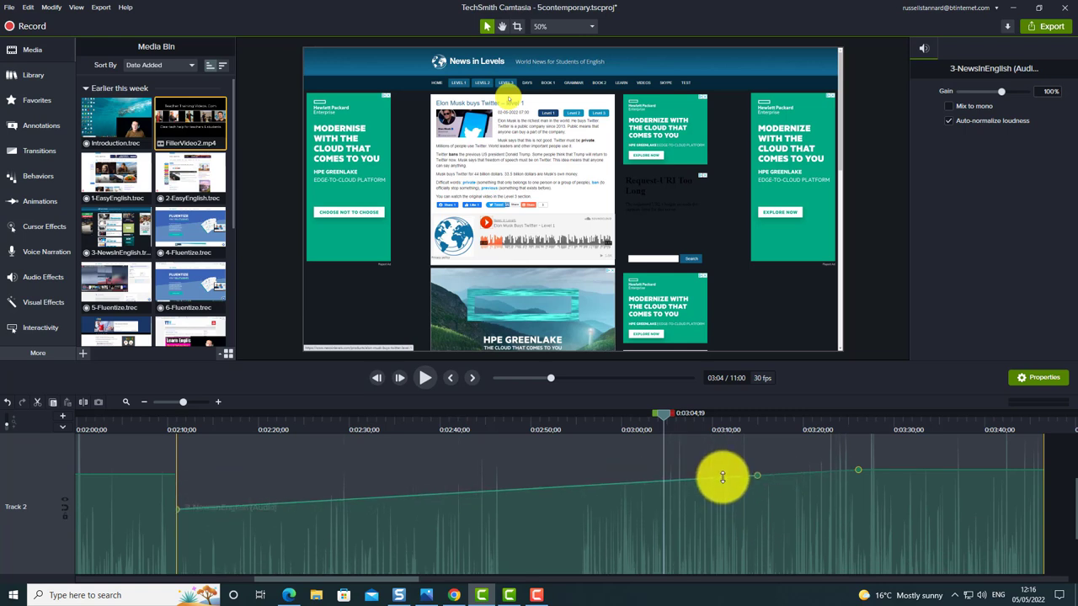
{"action": "left_click", "coordinate": [7, 404]}
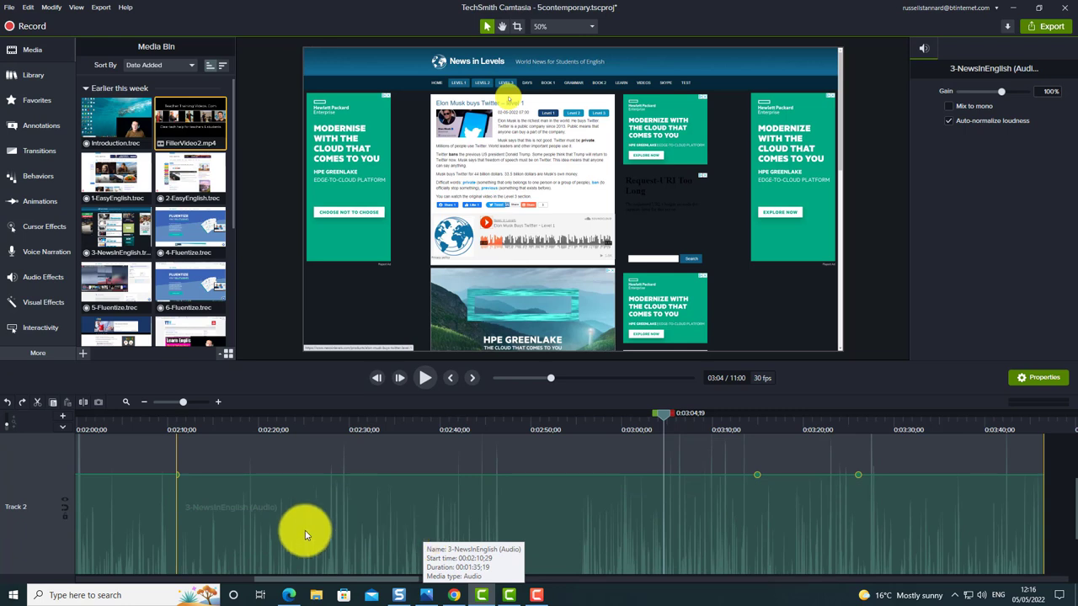
- Minimize Track 2, and try enlarging its height from the upper edge
{"action": "right_click", "coordinate": [45, 506]}
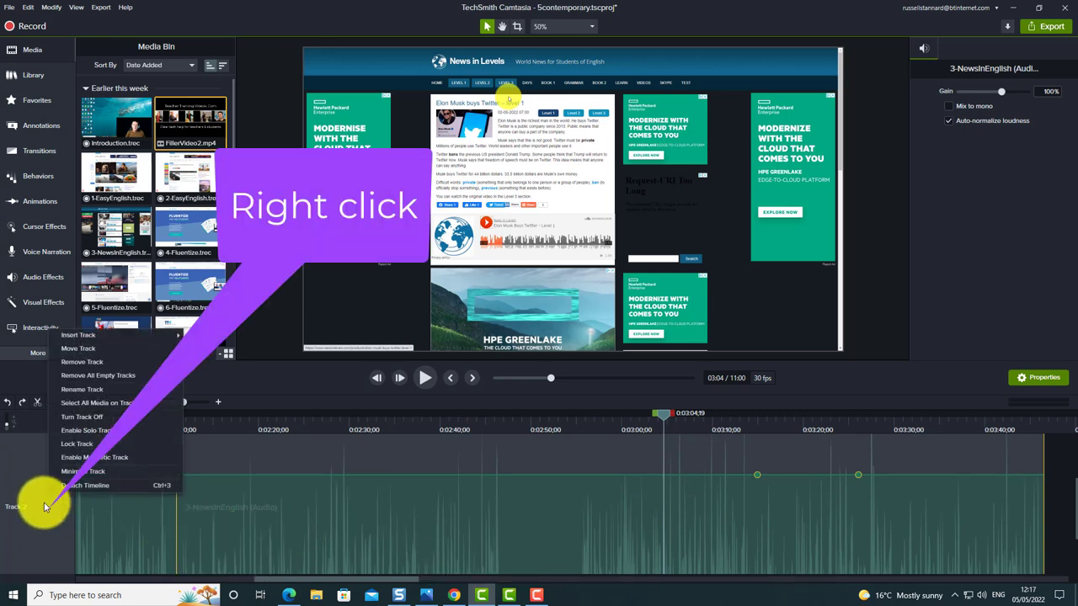
{"action": "left_click", "coordinate": [84, 471]}
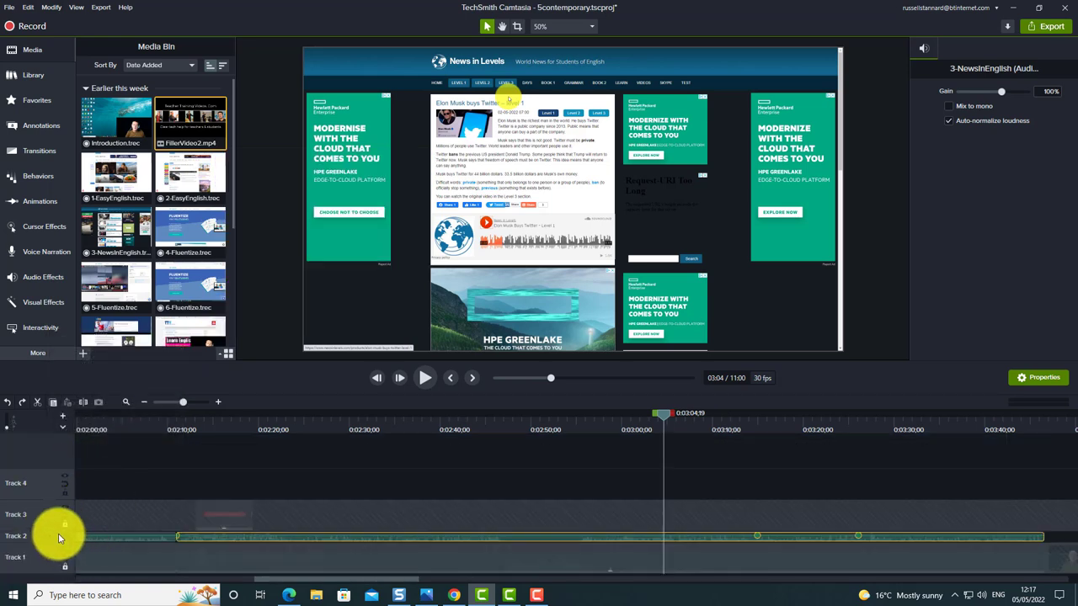
{"action": "left_click_drag", "start_coordinate": [44, 532], "coordinate": [64, 511]}
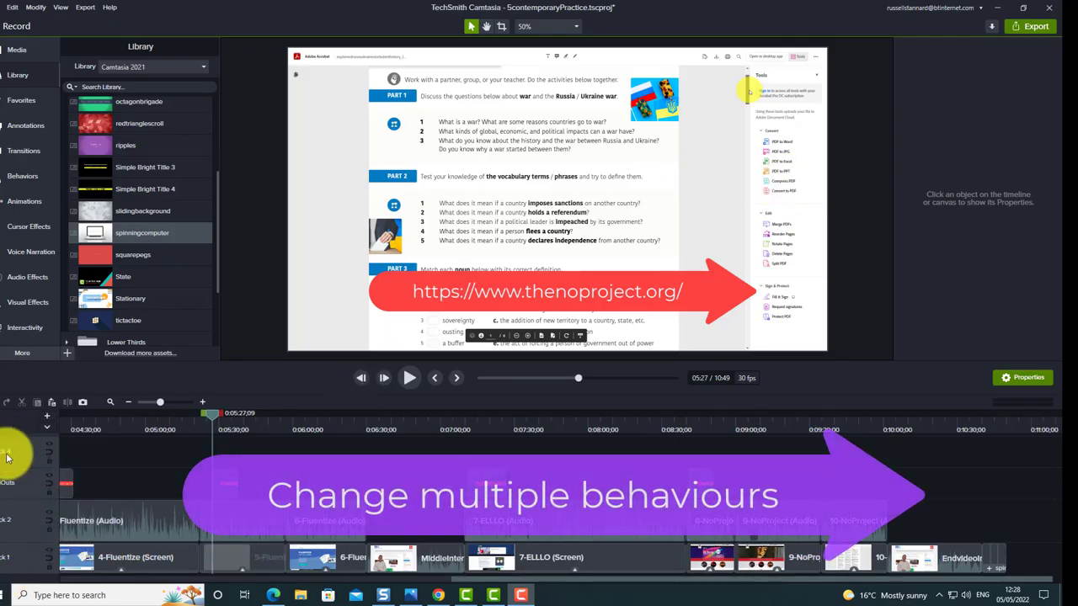
- Move the playhead to about 9:18, and select all media on the callouts track
{"action": "right_click", "coordinate": [19, 494]}
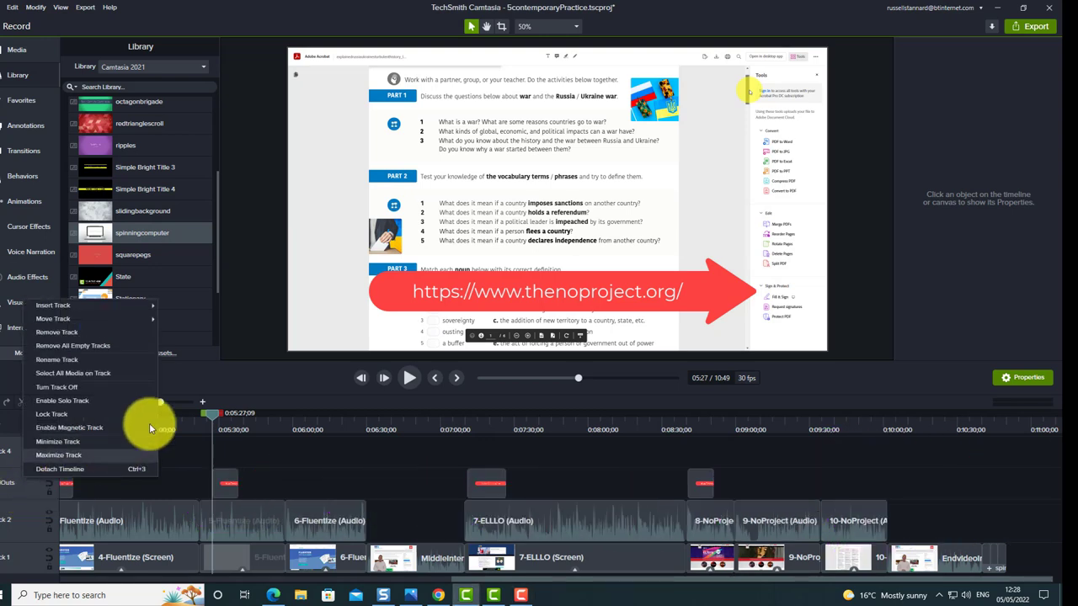
{"action": "left_click", "coordinate": [305, 446]}
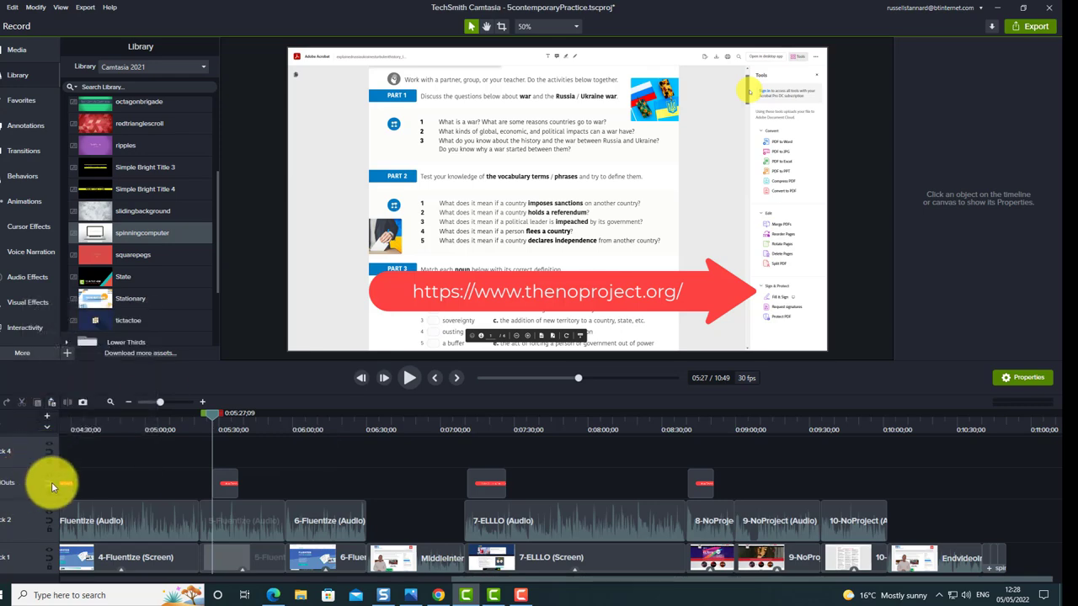
{"action": "left_click_drag", "start_coordinate": [217, 411], "coordinate": [787, 450]}
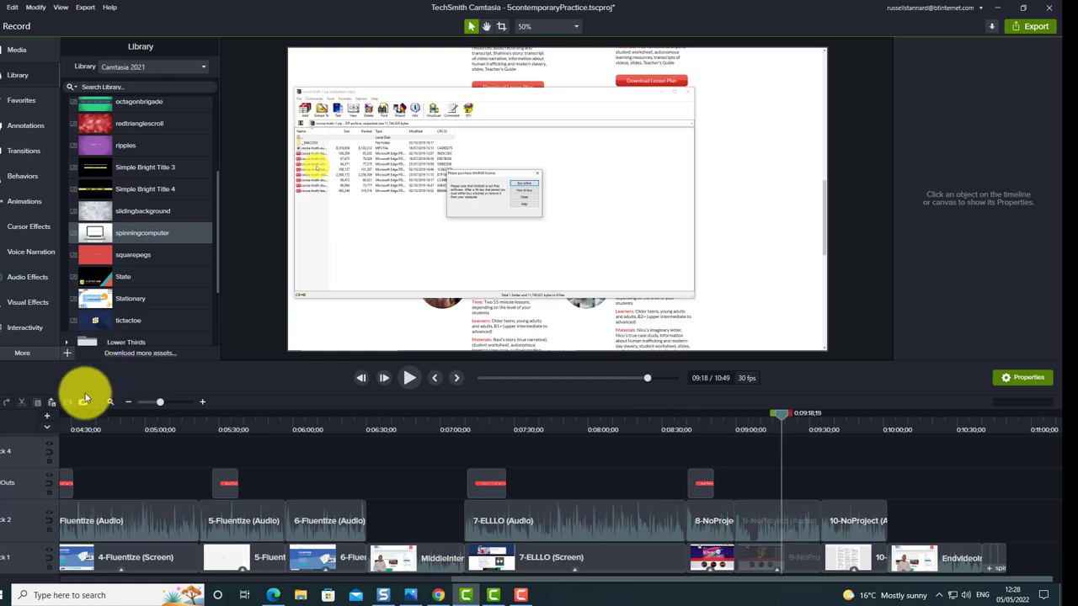
{"action": "right_click", "coordinate": [28, 482]}
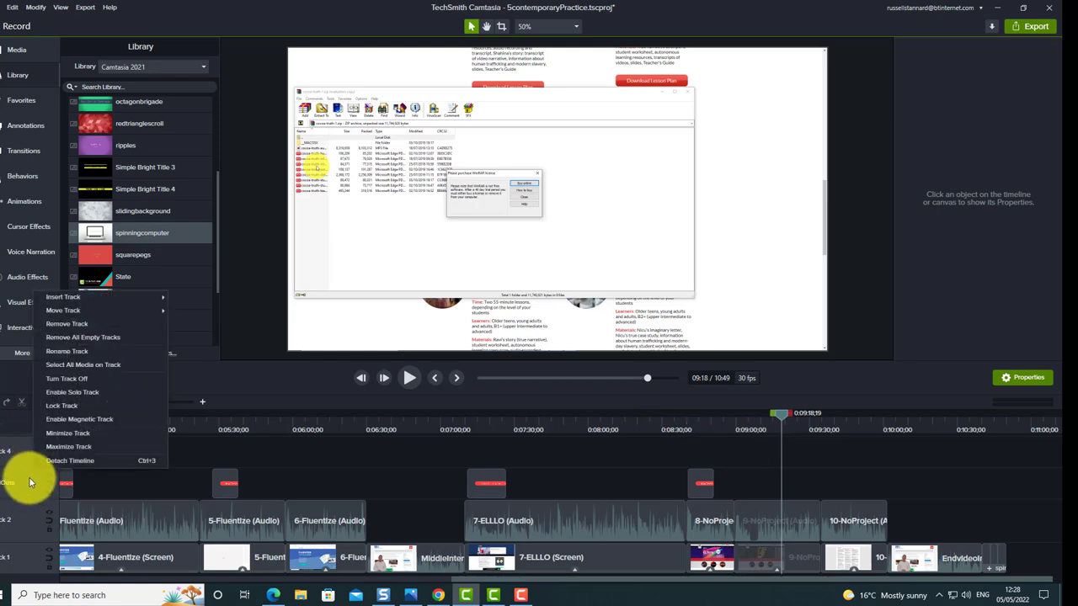
{"action": "left_click", "coordinate": [104, 364]}
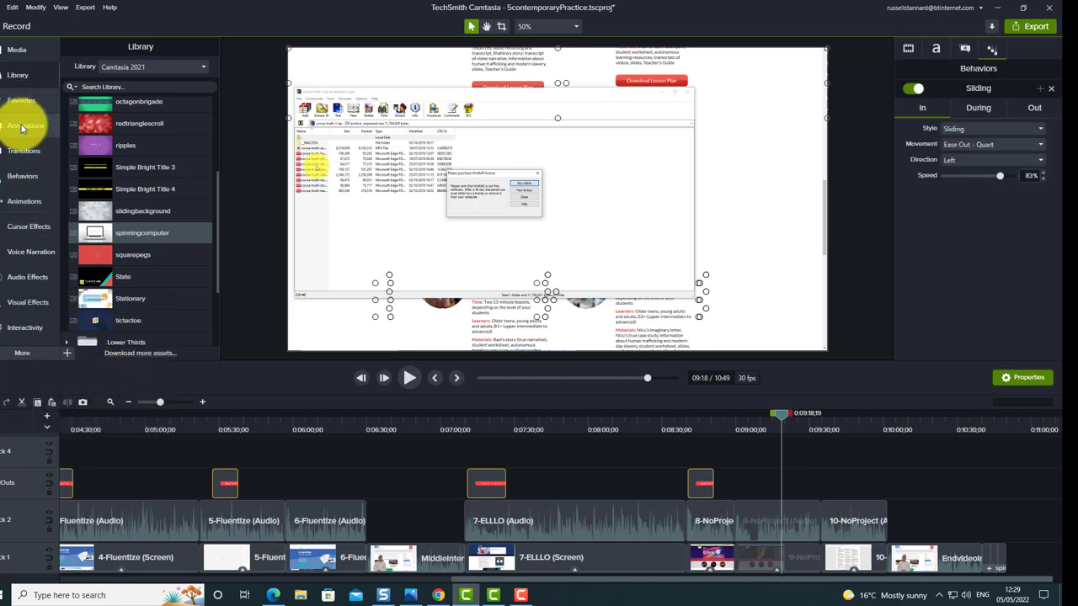
- Apply the Sliding behavior to all the selected callouts
{"action": "left_click", "coordinate": [21, 175]}
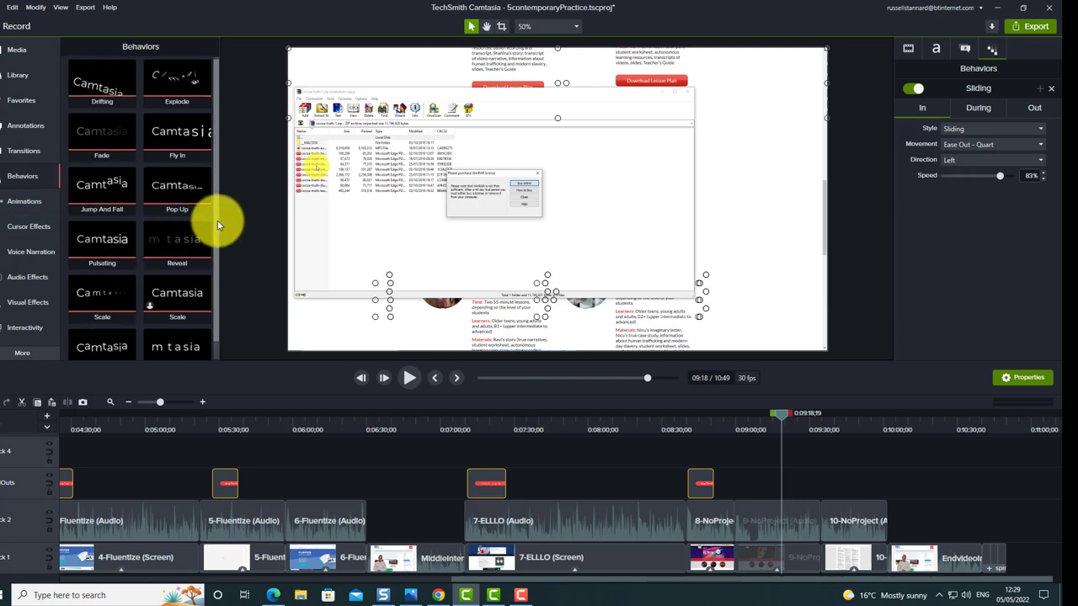
{"action": "scroll", "coordinate": [218, 225], "scroll_direction": "down", "scroll_amount": 1}
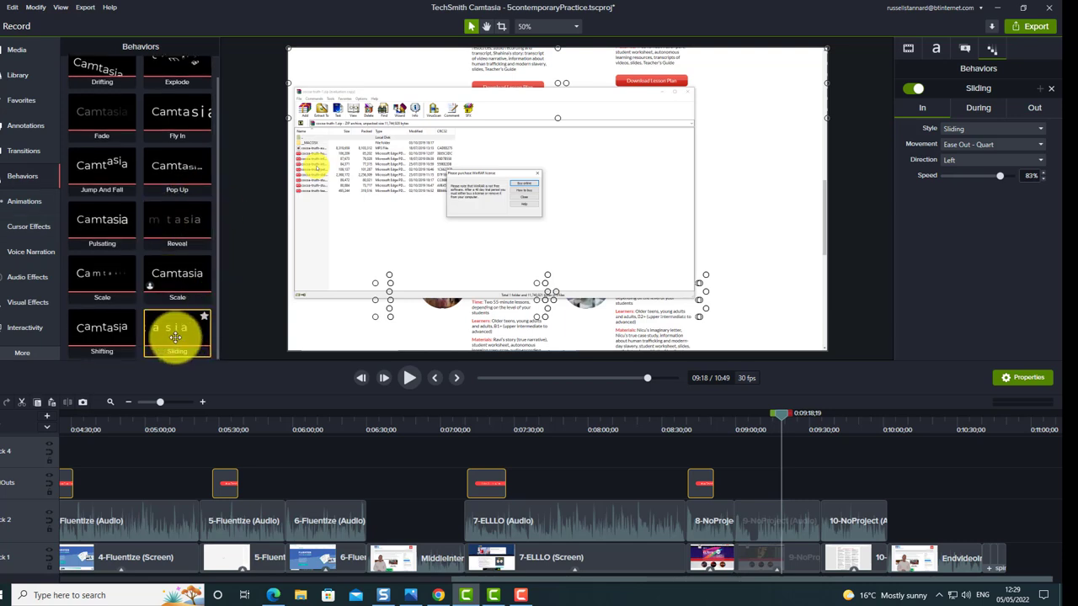
{"action": "left_click_drag", "start_coordinate": [175, 337], "coordinate": [496, 490]}
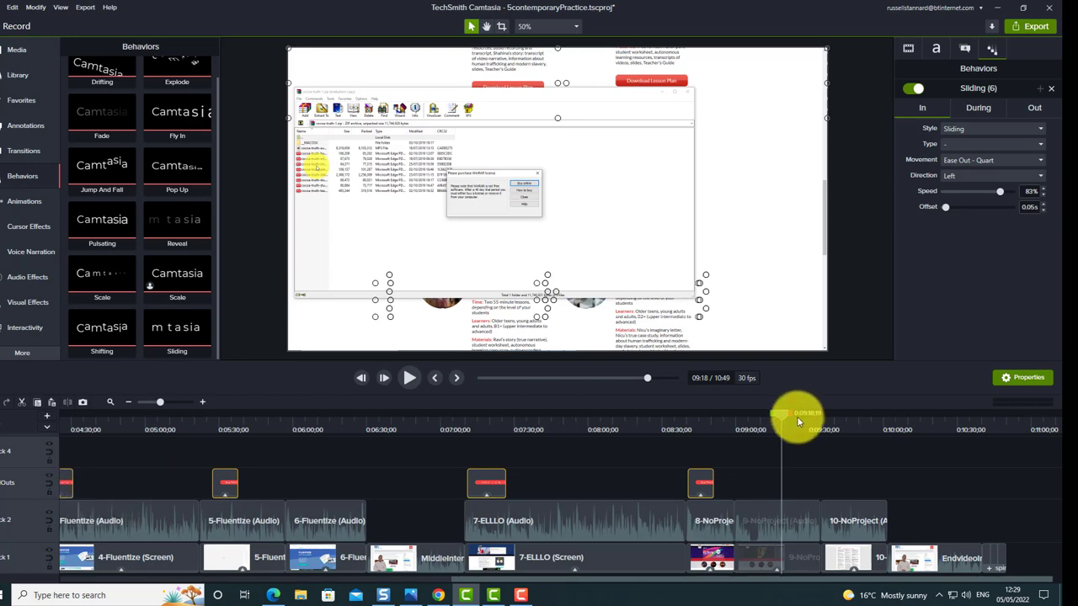
- Set the selected callouts' During behavior style to None, with the playhead on the elllo.org callout at about 7:21
{"action": "left_click_drag", "start_coordinate": [784, 414], "coordinate": [522, 421]}
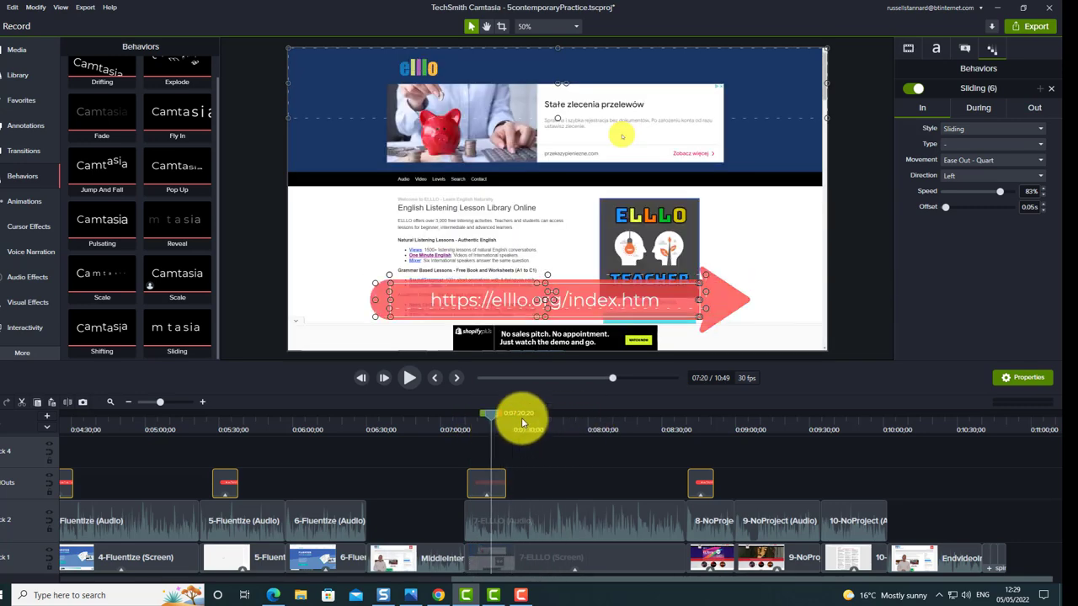
{"action": "left_click", "coordinate": [979, 108]}
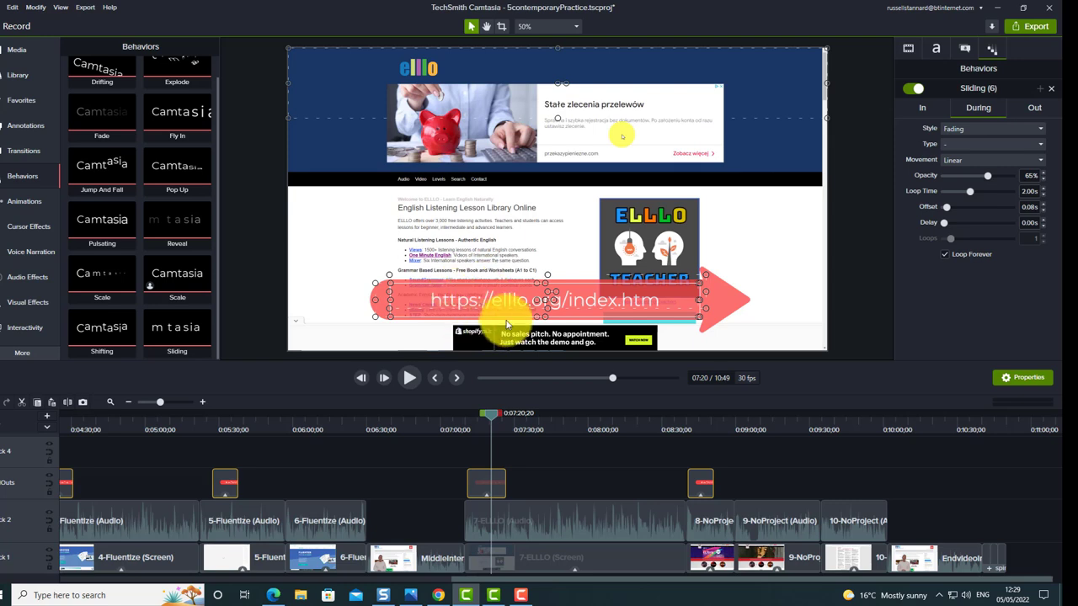
{"action": "mouse_move", "coordinate": [493, 410]}
{"action": "left_mouse_down"}
{"action": "mouse_move", "coordinate": [472, 413]}
{"action": "mouse_move", "coordinate": [510, 423]}
{"action": "mouse_move", "coordinate": [493, 421]}
{"action": "left_mouse_up"}
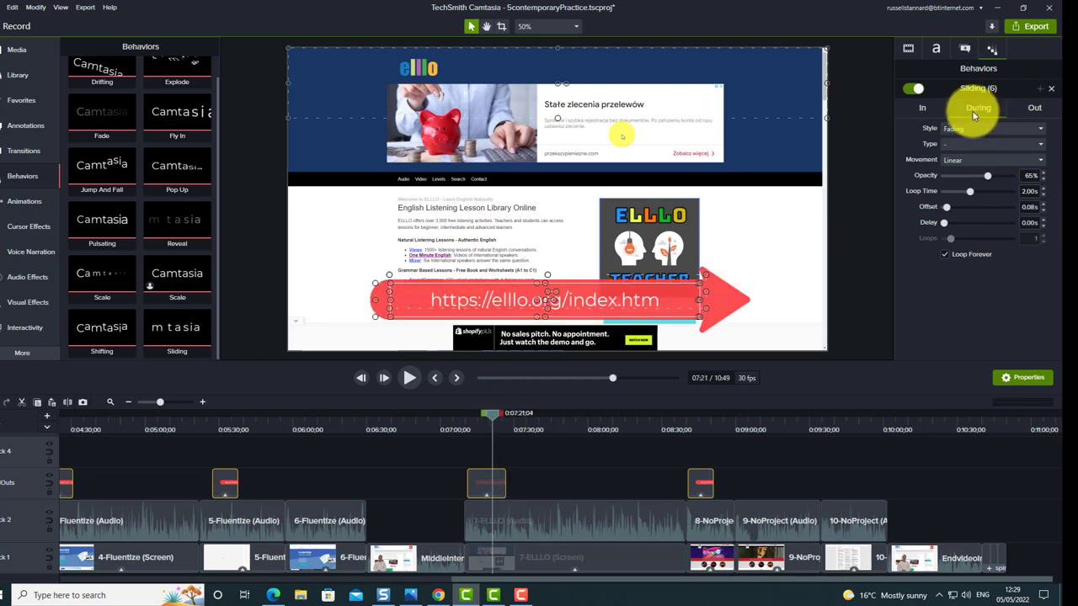
{"action": "left_click", "coordinate": [1039, 129]}
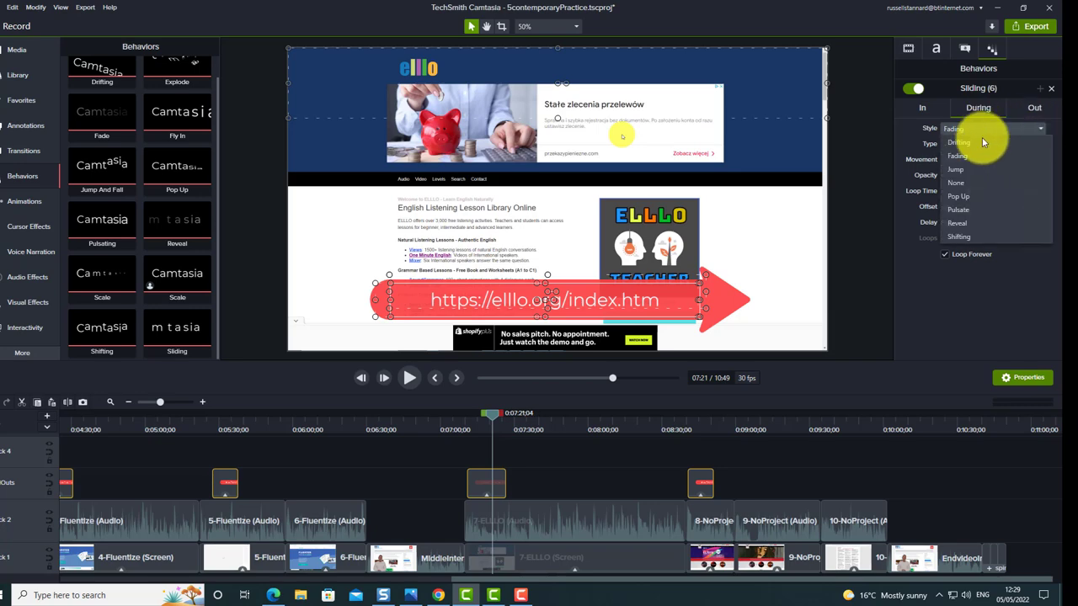
{"action": "left_click", "coordinate": [956, 183]}
- Play the timeline from about 8:38 to preview how the thenoproject.org callout enters, stays and leaves
{"action": "left_click_drag", "start_coordinate": [493, 412], "coordinate": [683, 418]}
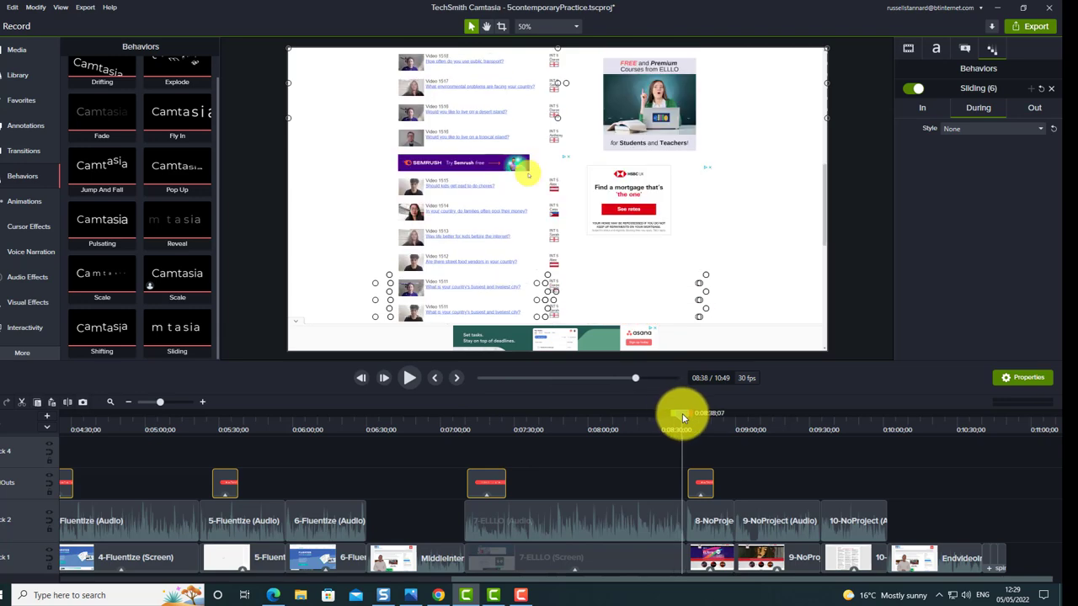
{"action": "left_click", "coordinate": [414, 381]}
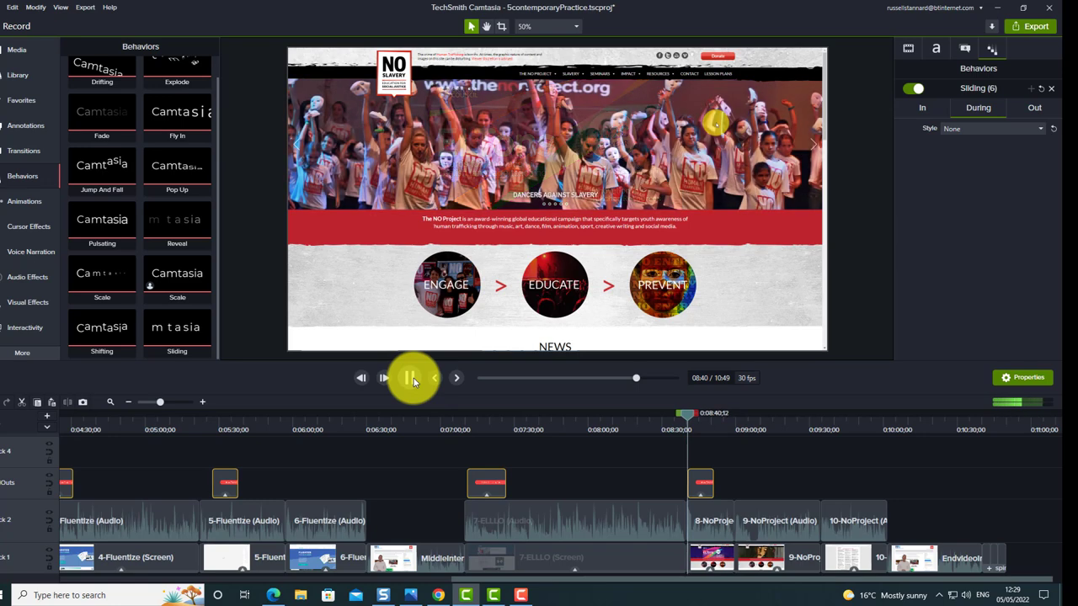
{"action": "left_click", "coordinate": [544, 286]}
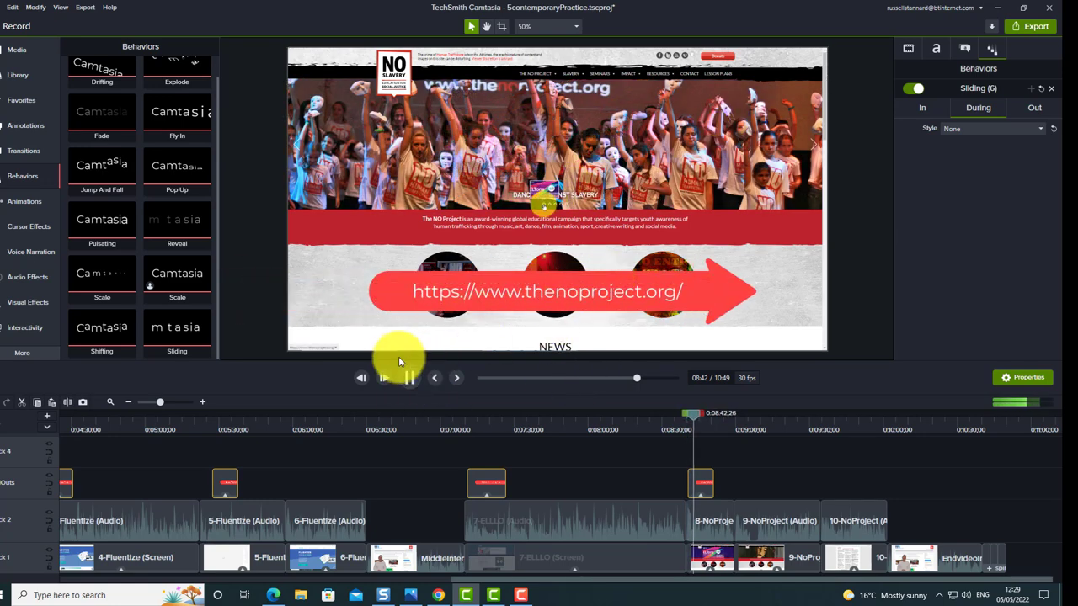
{"action": "left_click", "coordinate": [410, 378]}
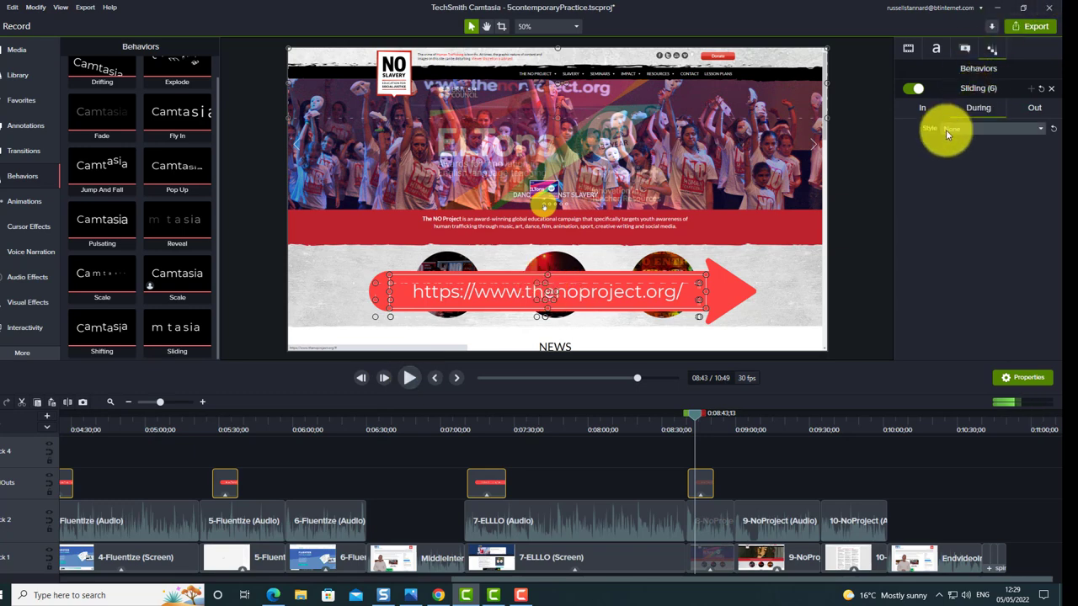
{"action": "left_click", "coordinate": [408, 377]}
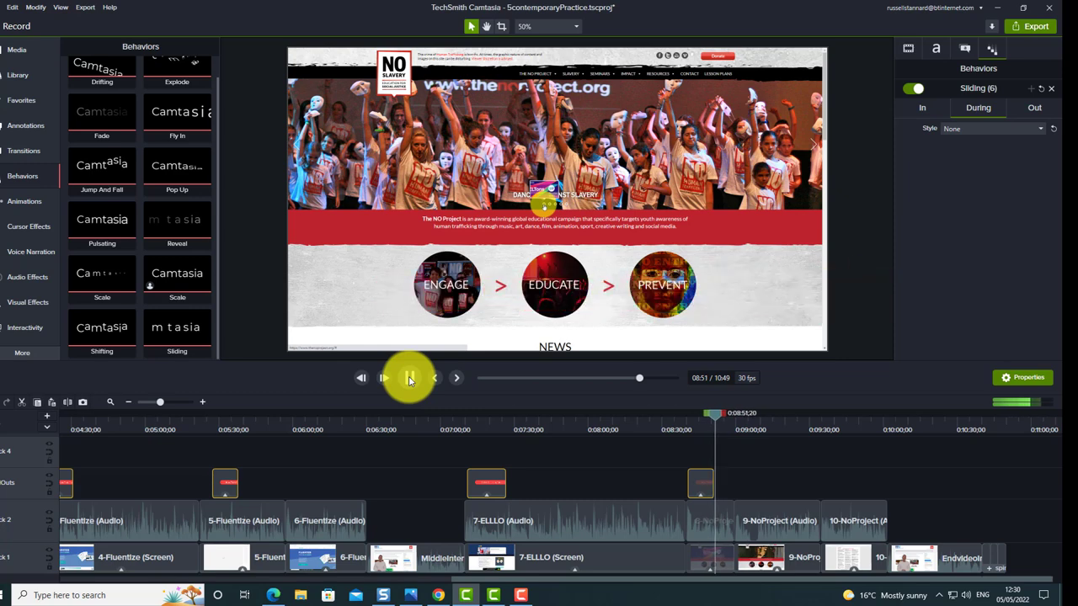
- Pause the preview playback at about 8:52, just past the thenoproject.org callout
{"action": "left_click", "coordinate": [411, 380]}
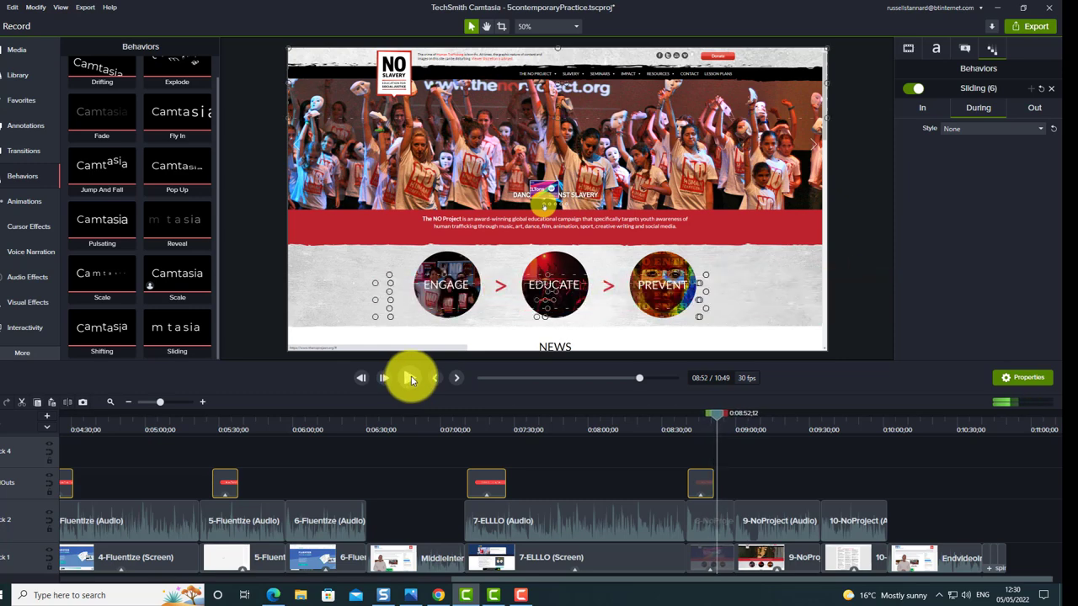
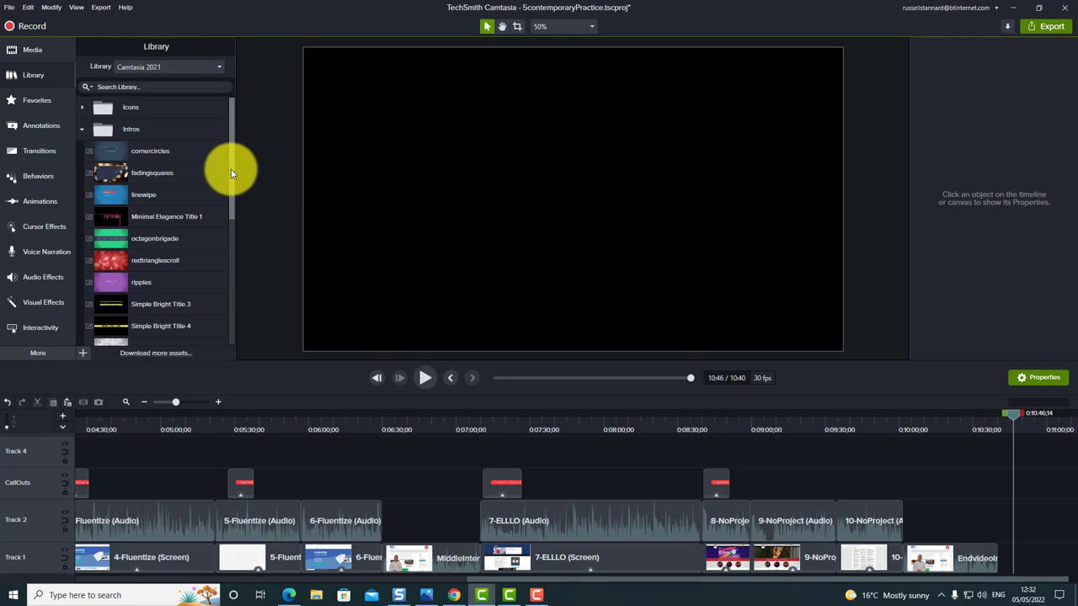
- Add the spinningcomputer intro from the Camtasia 2021 library to the end of Track 1
{"action": "left_click_drag", "start_coordinate": [231, 168], "coordinate": [241, 289]}
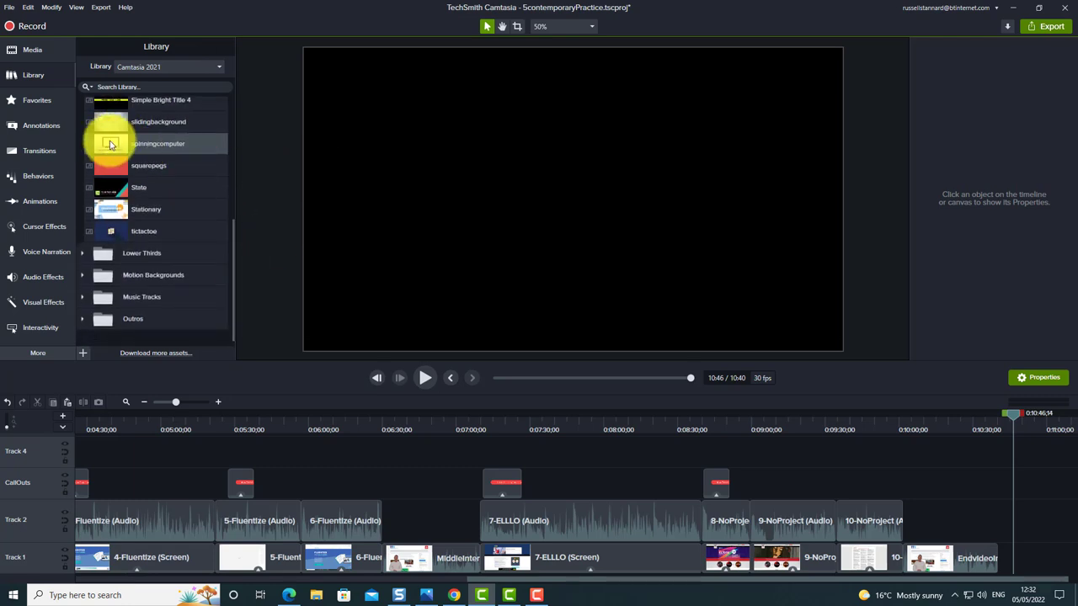
{"action": "left_click_drag", "start_coordinate": [110, 145], "coordinate": [987, 571]}
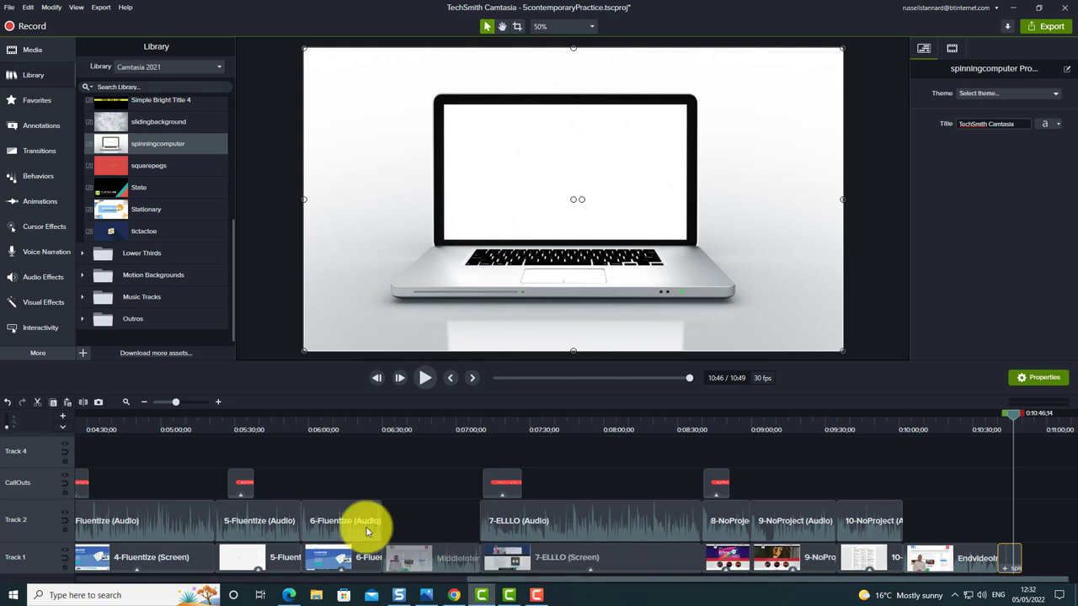
- Play the spinningcomputer clip from about 10:40 to preview its animation, and pause where its title is displayed
{"action": "left_click_drag", "start_coordinate": [178, 401], "coordinate": [198, 402]}
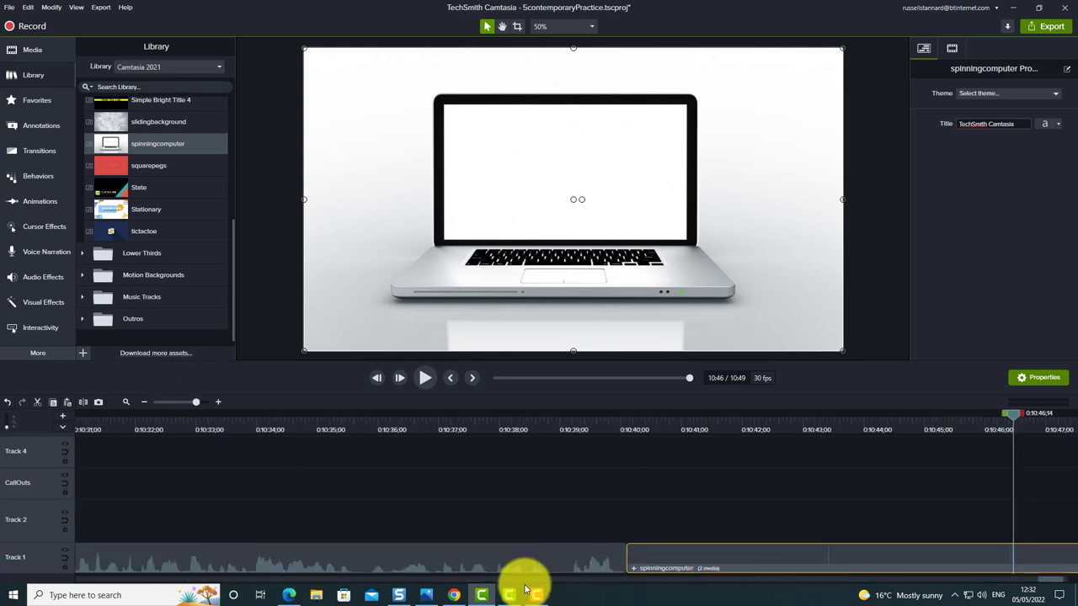
{"action": "left_click_drag", "start_coordinate": [1058, 578], "coordinate": [1070, 583]}
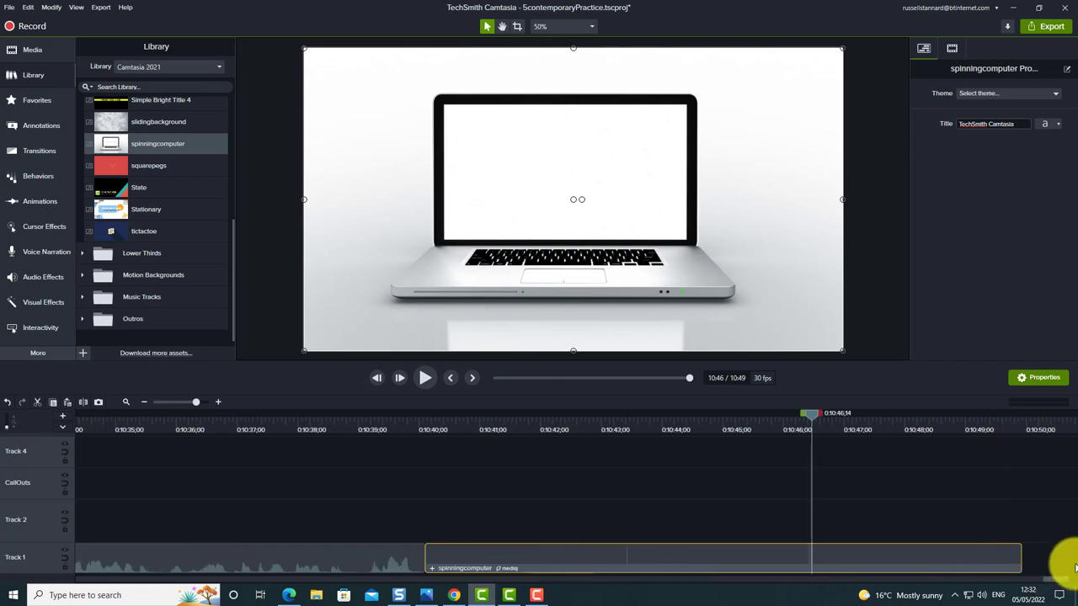
{"action": "left_click_drag", "start_coordinate": [816, 415], "coordinate": [427, 470]}
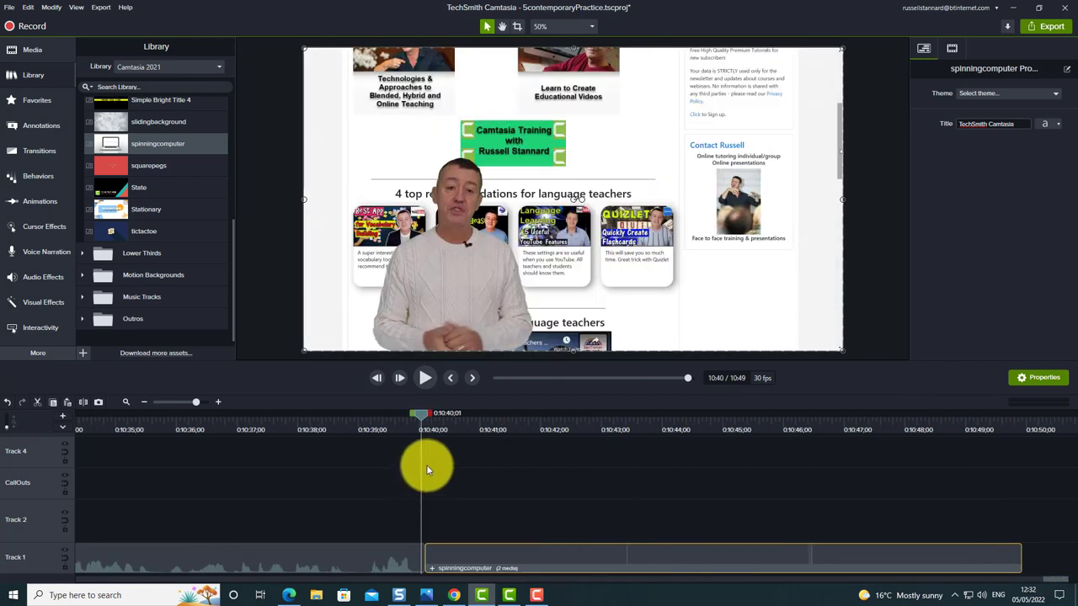
{"action": "left_click", "coordinate": [426, 380]}
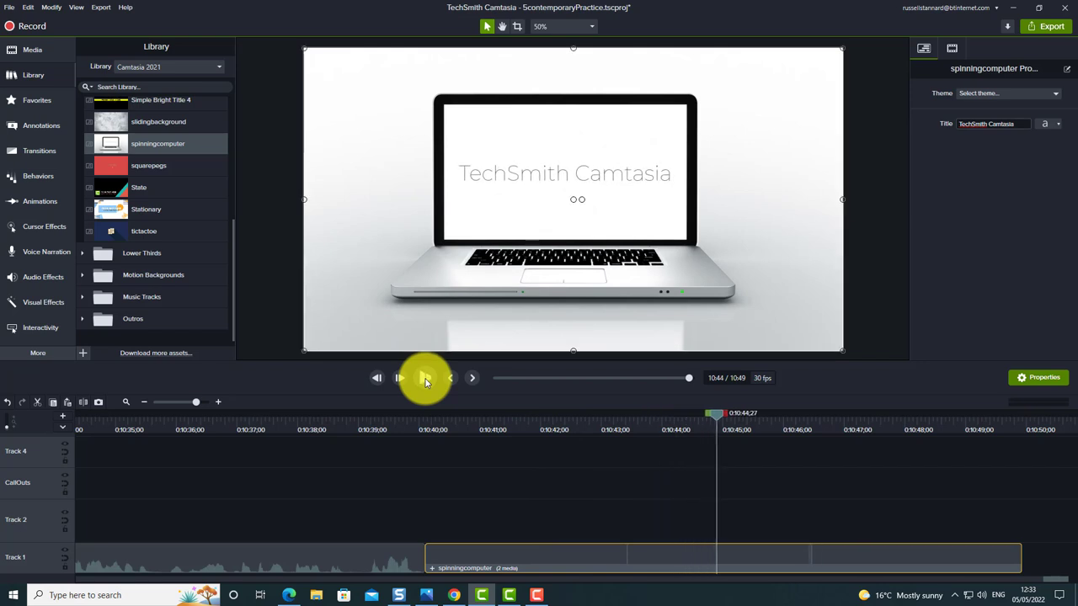
{"action": "left_click", "coordinate": [426, 380]}
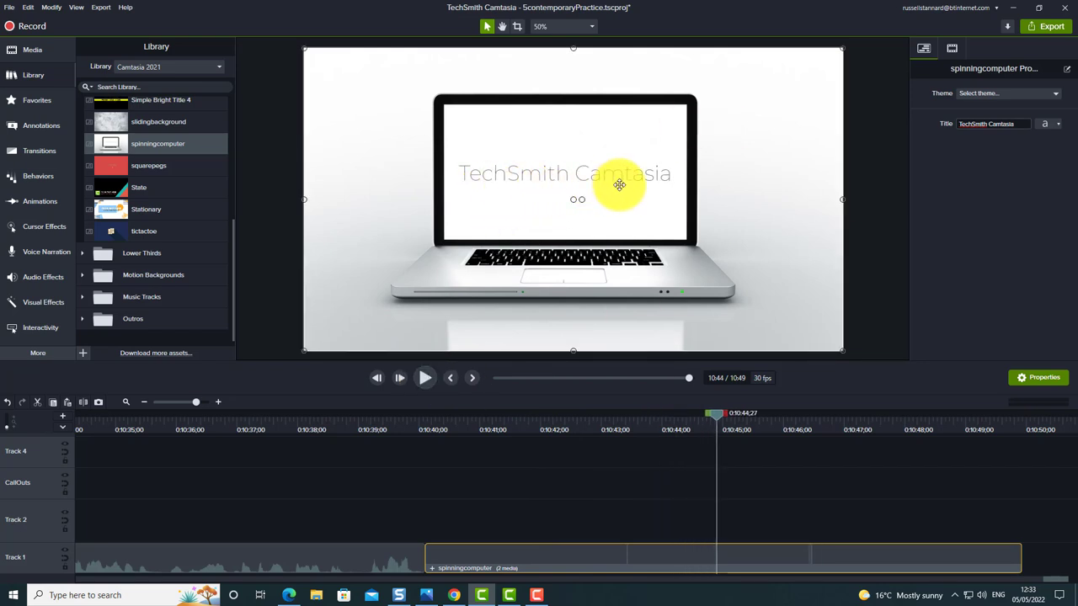
- Set the spinningcomputer title to "Goodbye" and play the clip from its start to preview the new title
{"action": "triple_click", "coordinate": [1023, 125]}
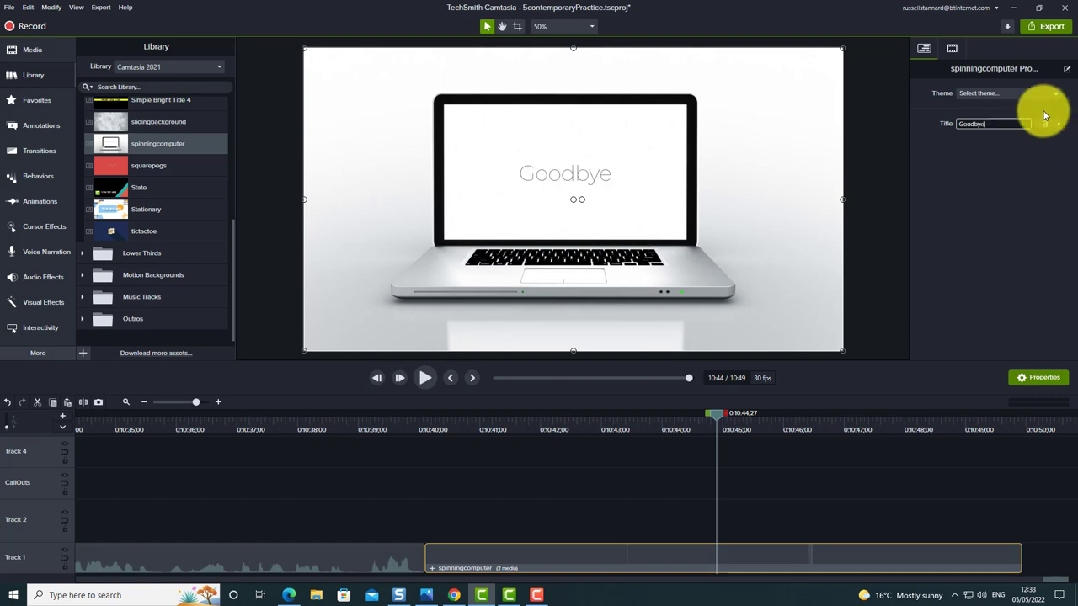
{"action": "left_click_drag", "start_coordinate": [718, 421], "coordinate": [417, 441]}
{"action": "left_click", "coordinate": [426, 380]}
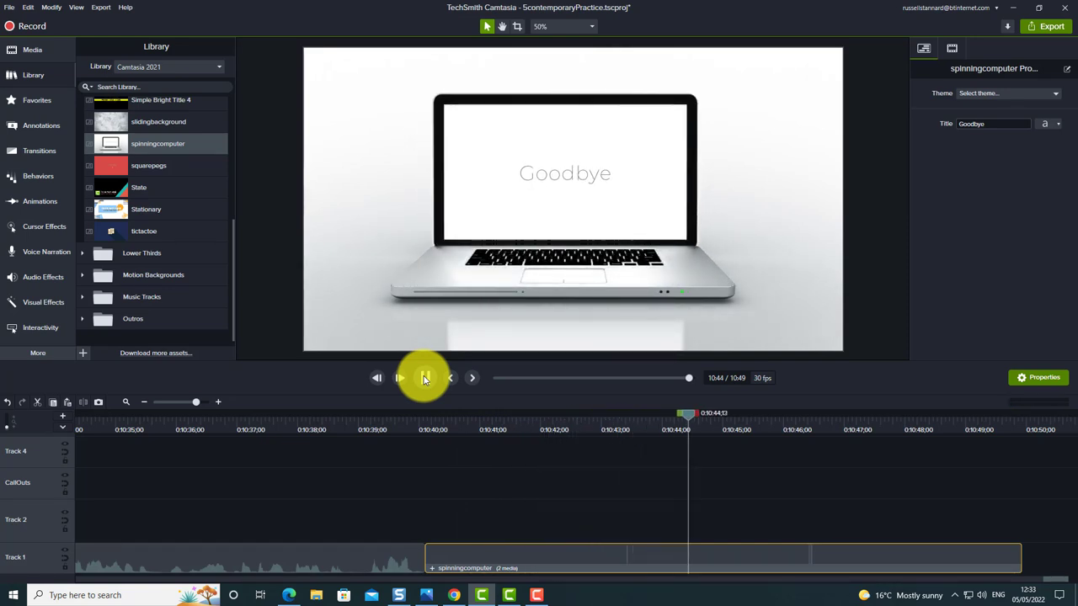
{"action": "left_click", "coordinate": [425, 379]}
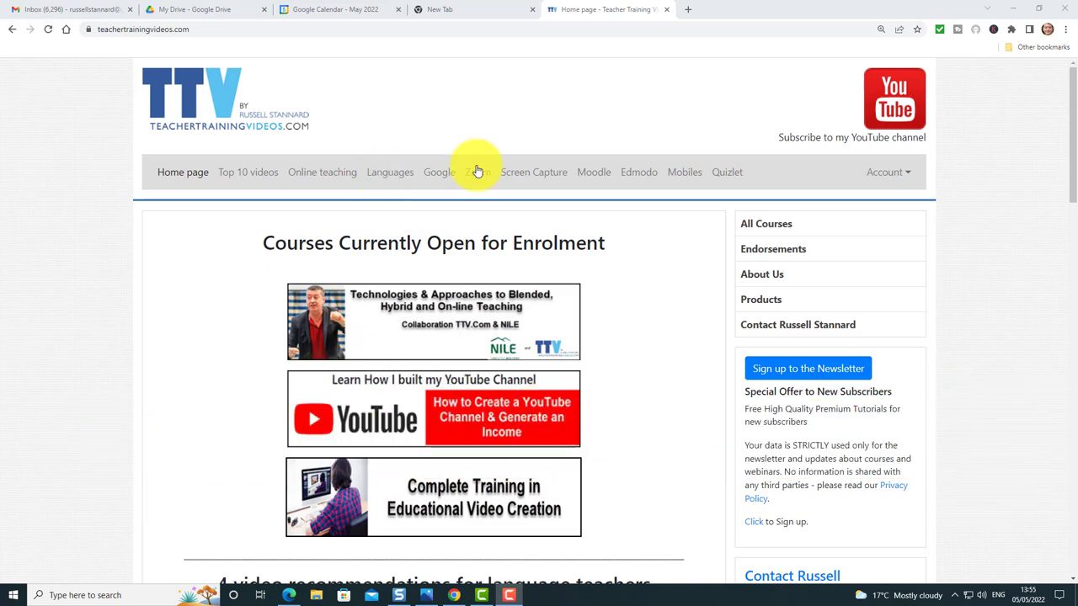
- Open the Screen Capture page on teachertrainingvideos.com and look through its Camtasia training videos
{"action": "left_click", "coordinate": [541, 178]}
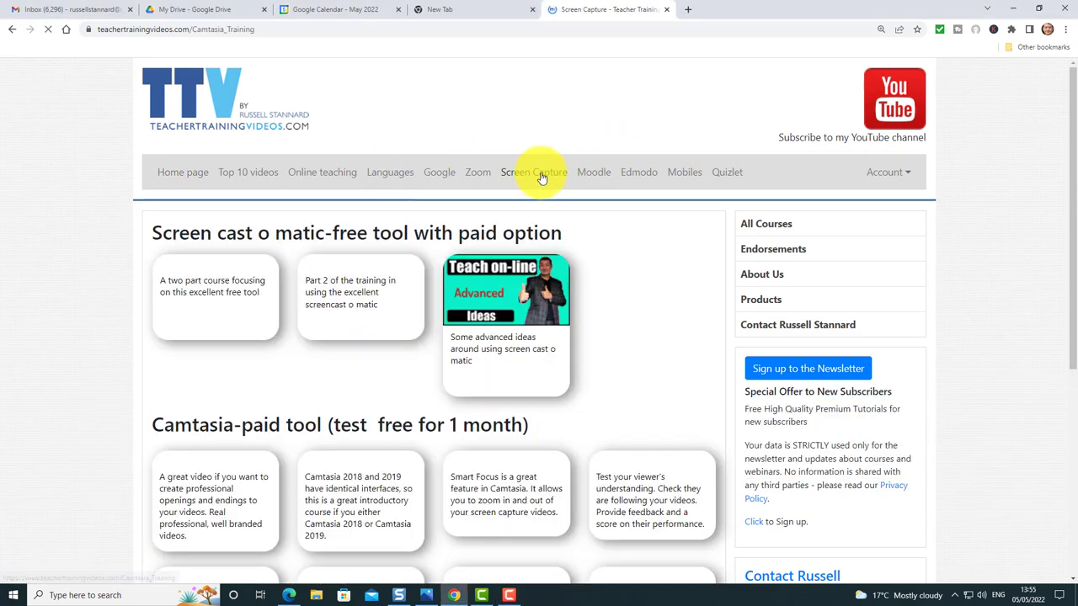
{"action": "left_click_drag", "start_coordinate": [1075, 217], "coordinate": [1074, 109]}
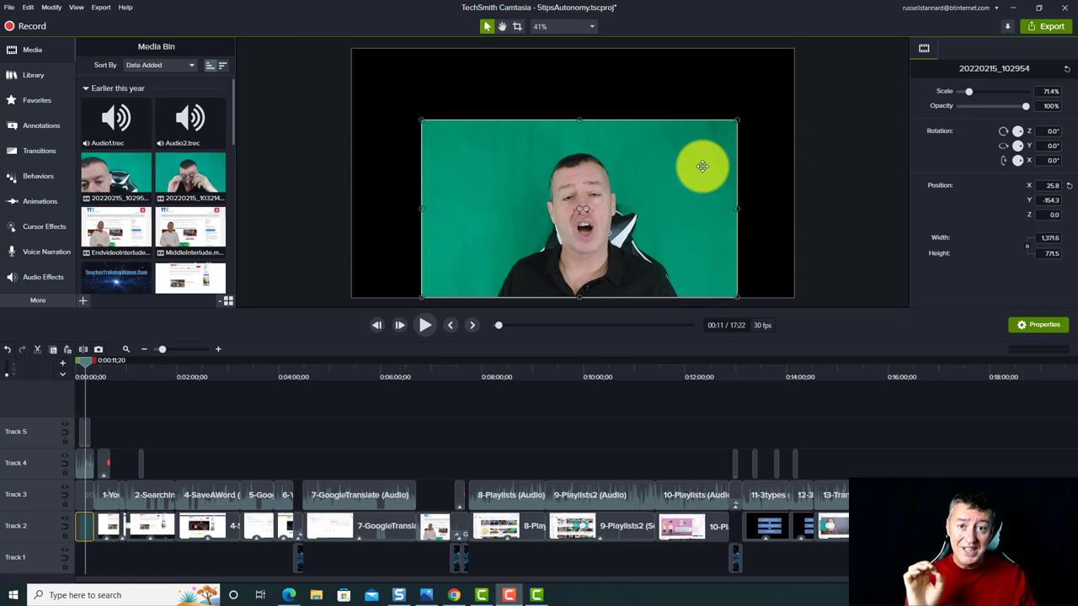
- Apply the Remove a Color visual effect to the green-screen presenter clip 20220215_102954
{"action": "left_click", "coordinate": [40, 301]}
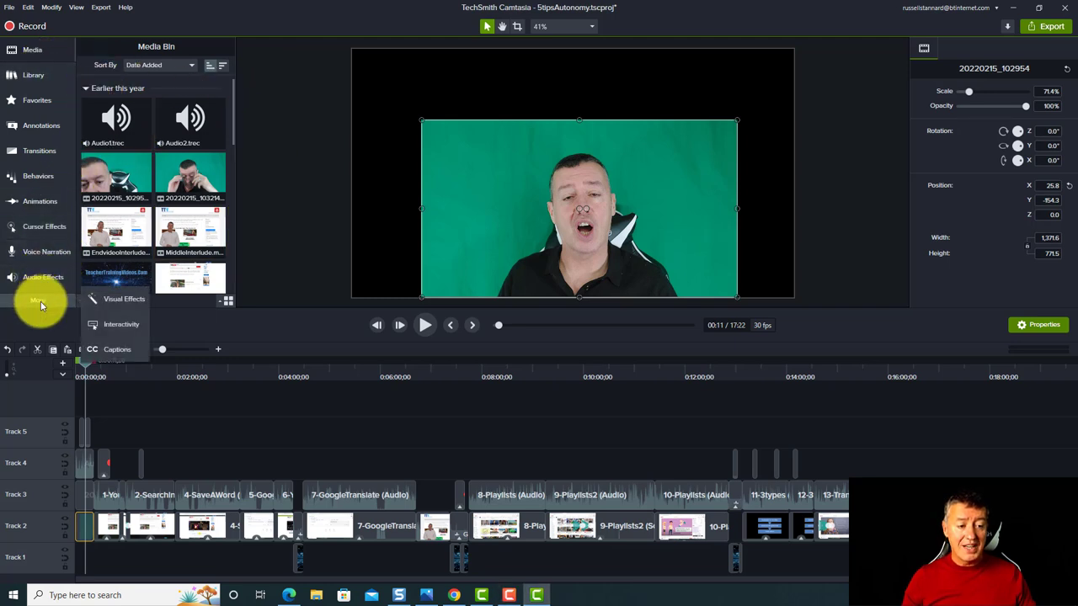
{"action": "left_click", "coordinate": [128, 300]}
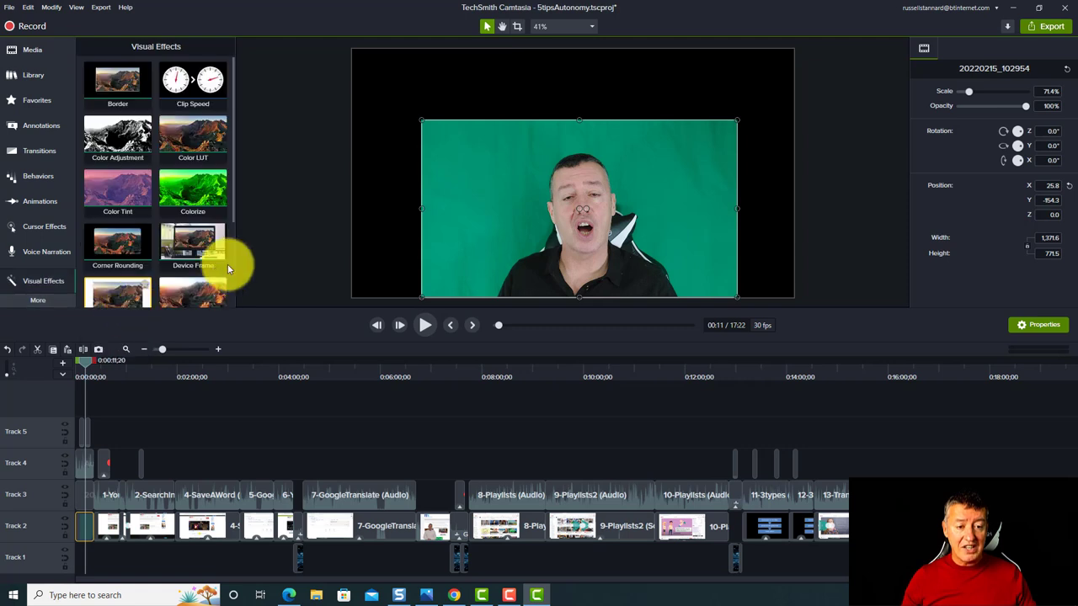
{"action": "scroll", "coordinate": [229, 244], "scroll_direction": "down", "scroll_amount": 3}
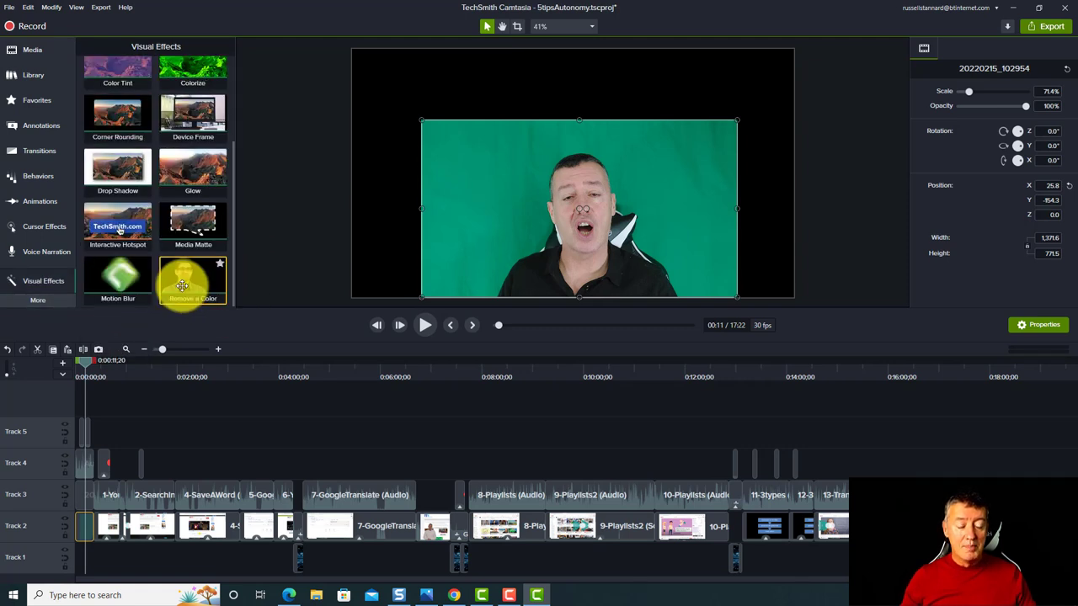
{"action": "left_click_drag", "start_coordinate": [188, 282], "coordinate": [493, 150]}
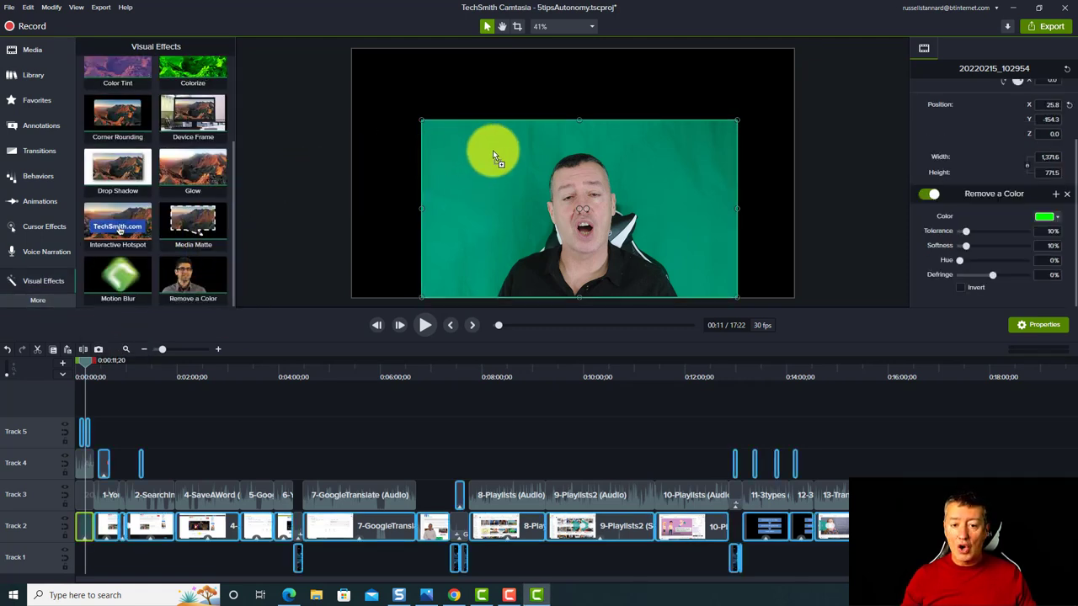
{"action": "left_click_drag", "start_coordinate": [505, 216], "coordinate": [494, 212]}
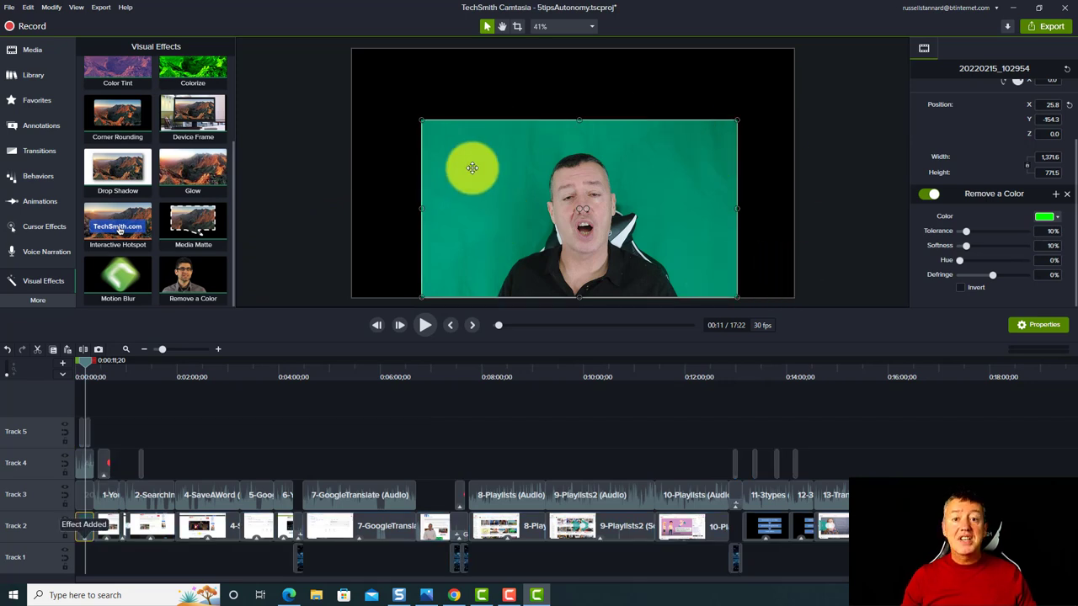
- Sample the green backdrop as the color to remove from the presenter clip, and set Tolerance to 14%
{"action": "left_click", "coordinate": [1063, 218]}
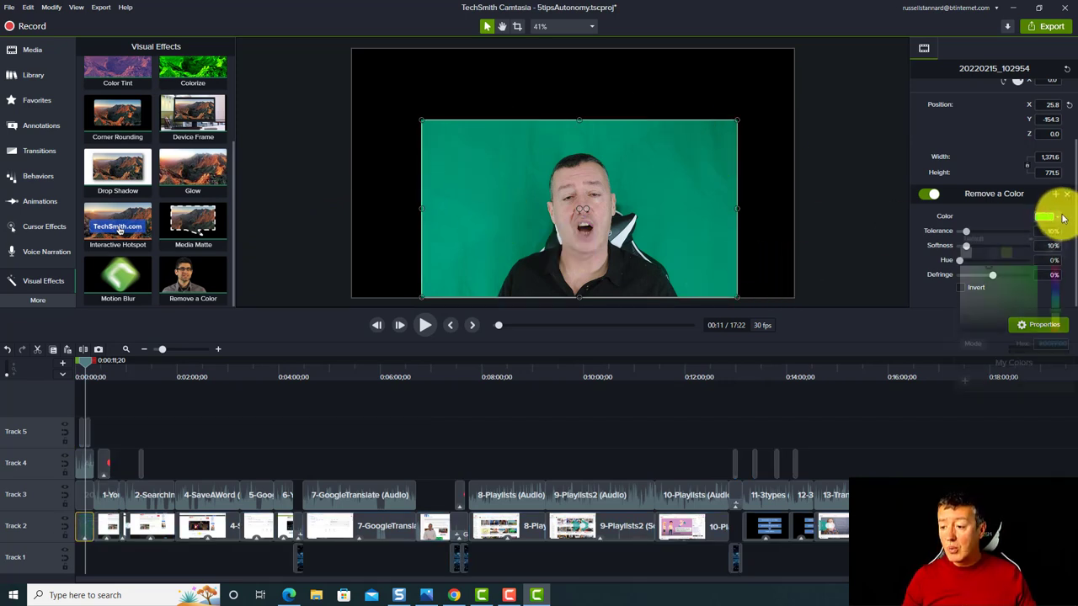
{"action": "left_click", "coordinate": [1054, 244]}
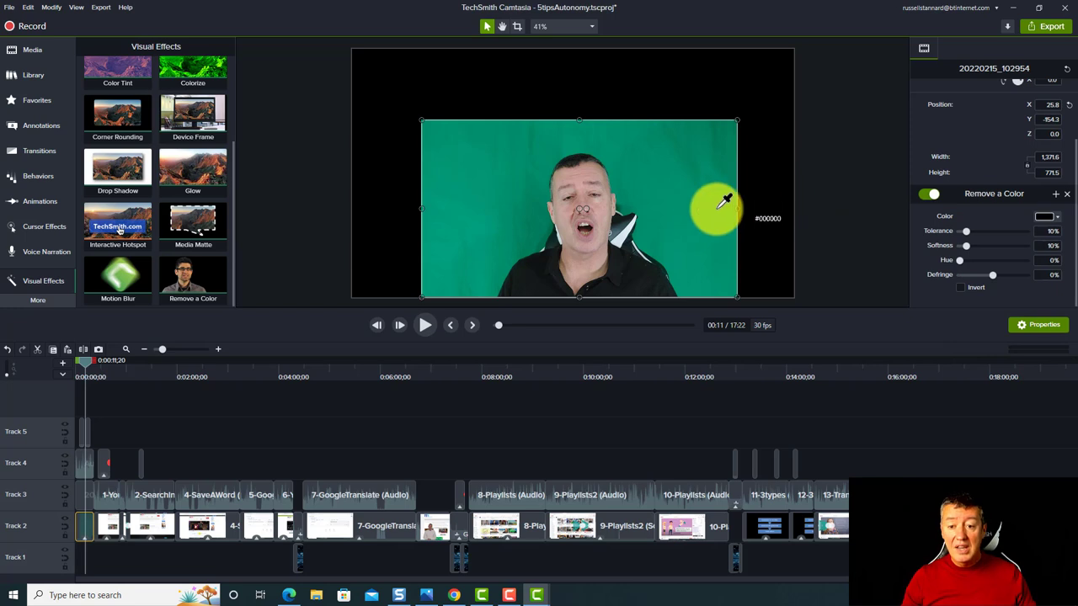
{"action": "left_click", "coordinate": [652, 234]}
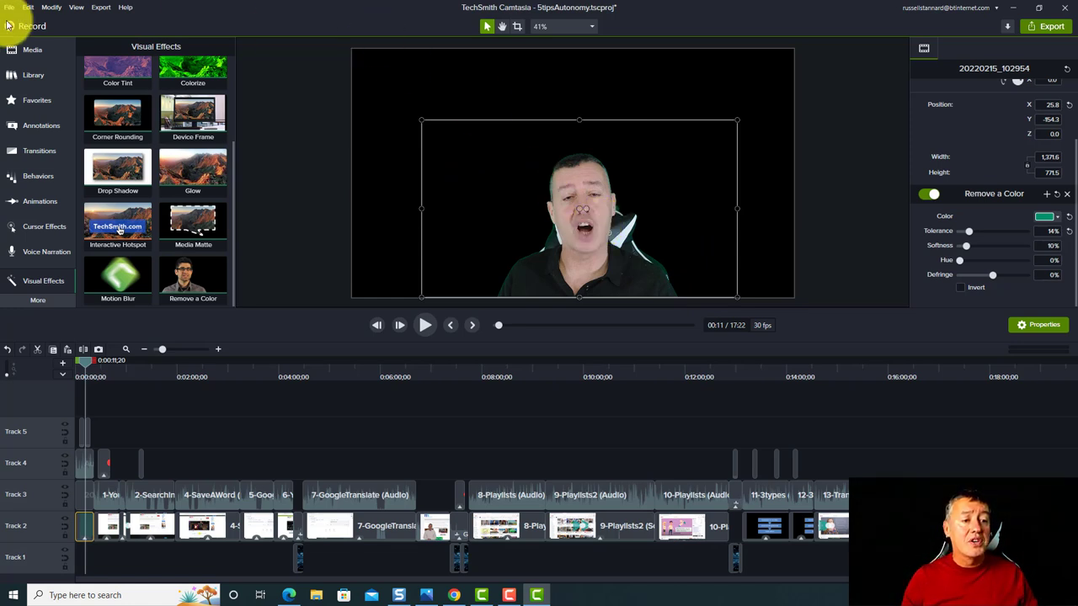
- Add the flyingapps motion background from the library to the start of Track 1, beneath the presenter clip
{"action": "left_click", "coordinate": [13, 75]}
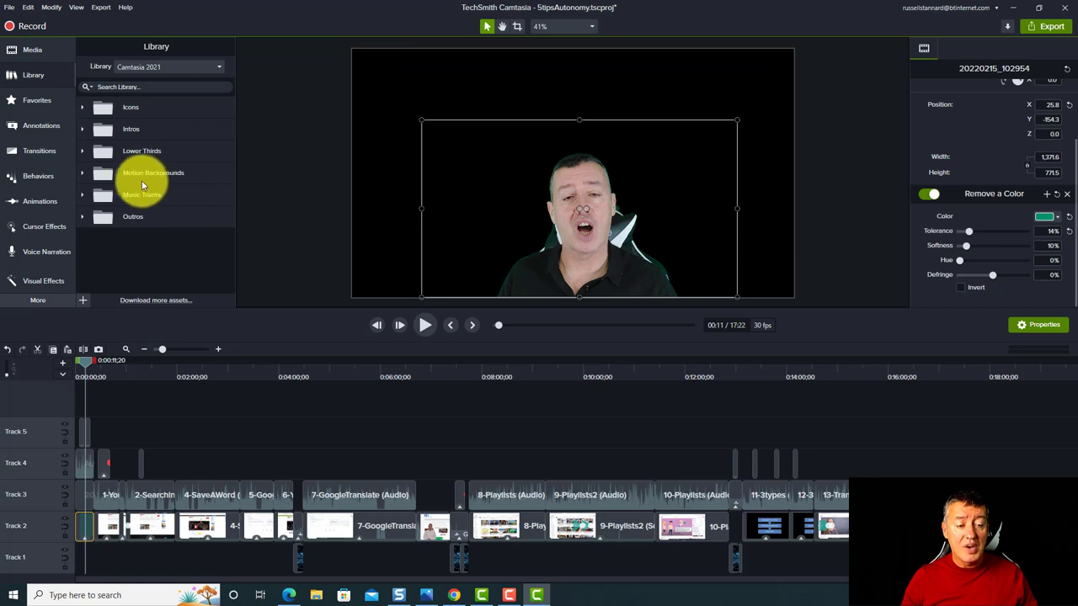
{"action": "left_click", "coordinate": [82, 174]}
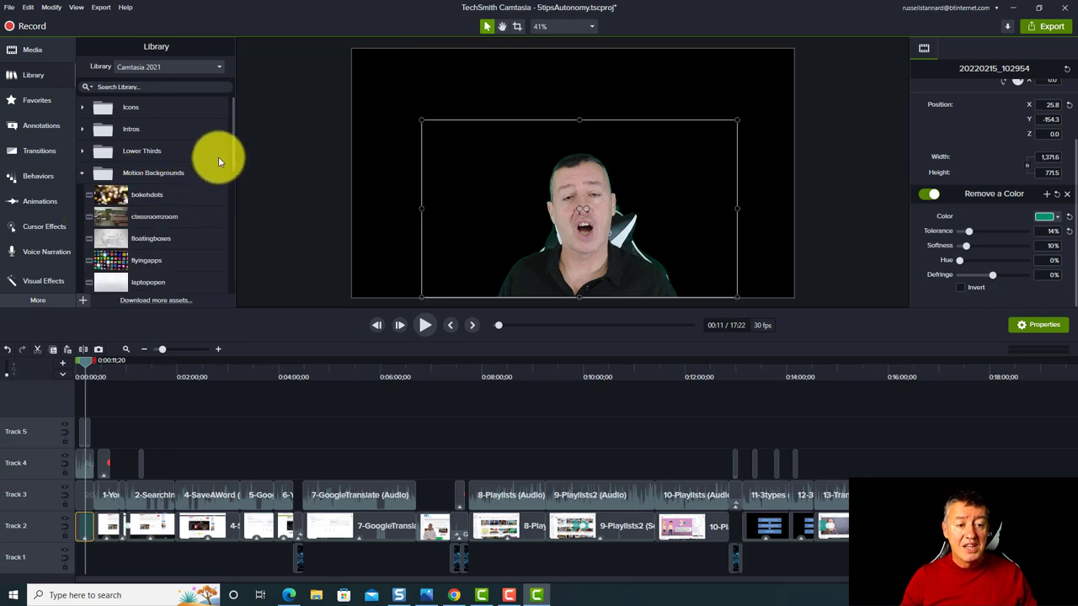
{"action": "left_click_drag", "start_coordinate": [230, 154], "coordinate": [238, 188]}
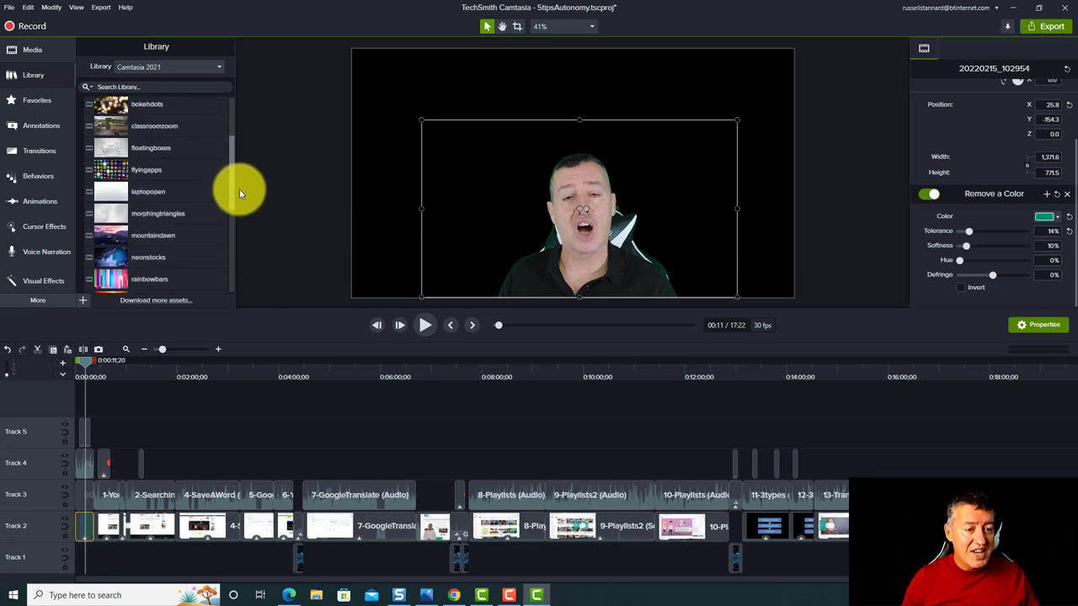
{"action": "left_click_drag", "start_coordinate": [107, 177], "coordinate": [61, 554]}
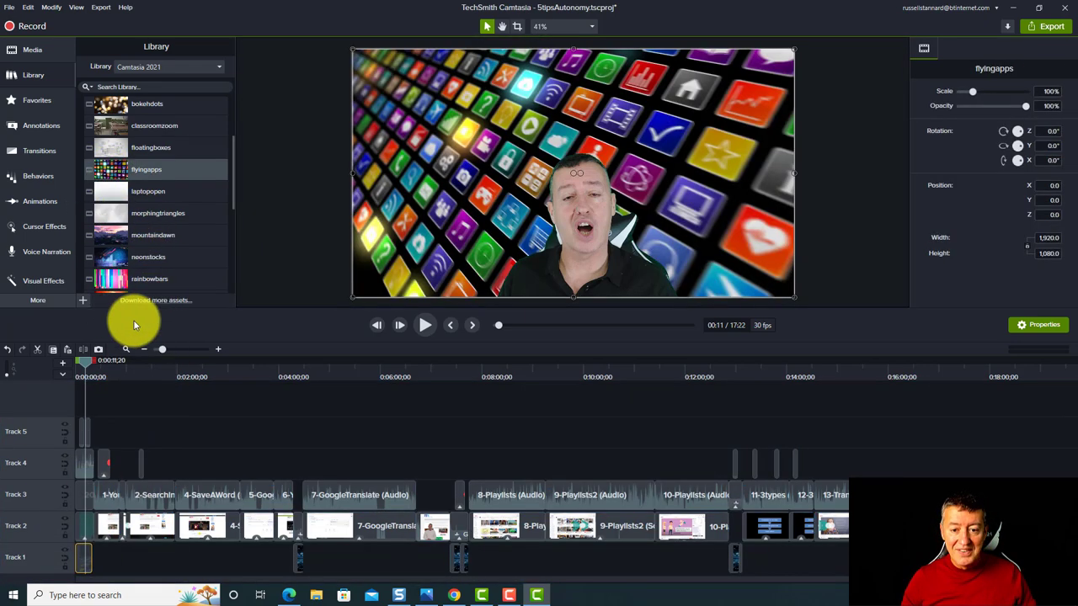
- Add a second flyingapps clip after the first to cover the presenter clip's remaining length, and preview the timeline from the start
{"action": "left_click_drag", "start_coordinate": [87, 362], "coordinate": [76, 362]}
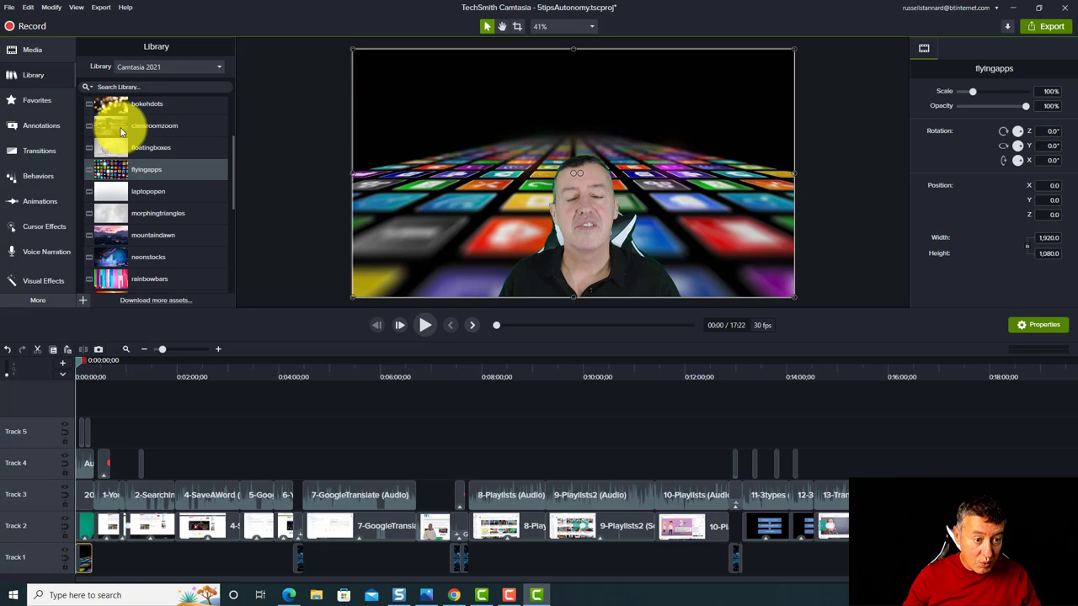
{"action": "left_click_drag", "start_coordinate": [163, 349], "coordinate": [183, 352]}
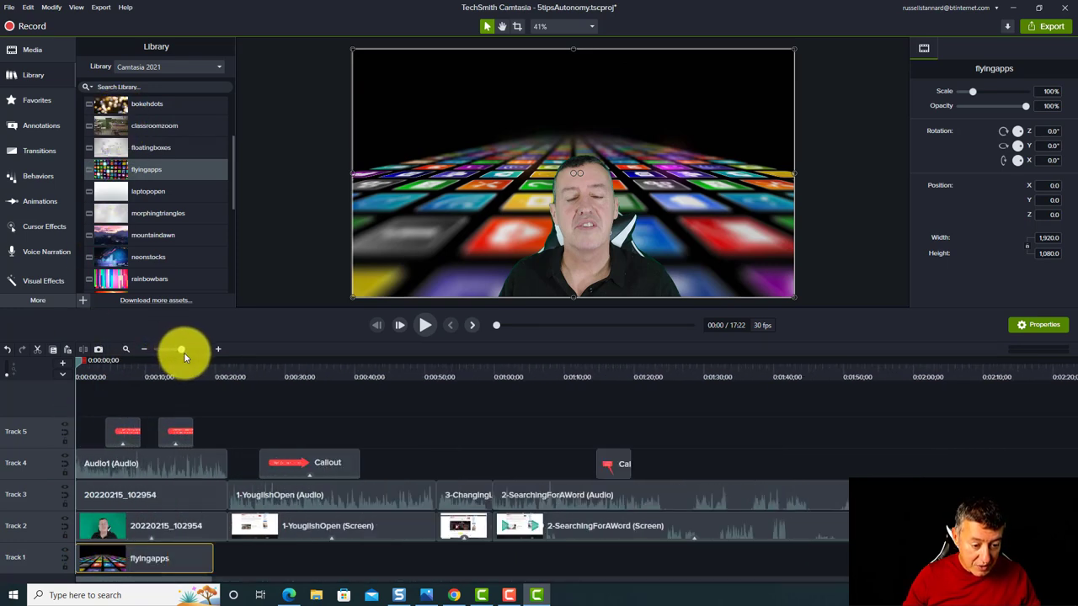
{"action": "double_click", "coordinate": [104, 173]}
{"action": "left_click_drag", "start_coordinate": [104, 173], "coordinate": [225, 560]}
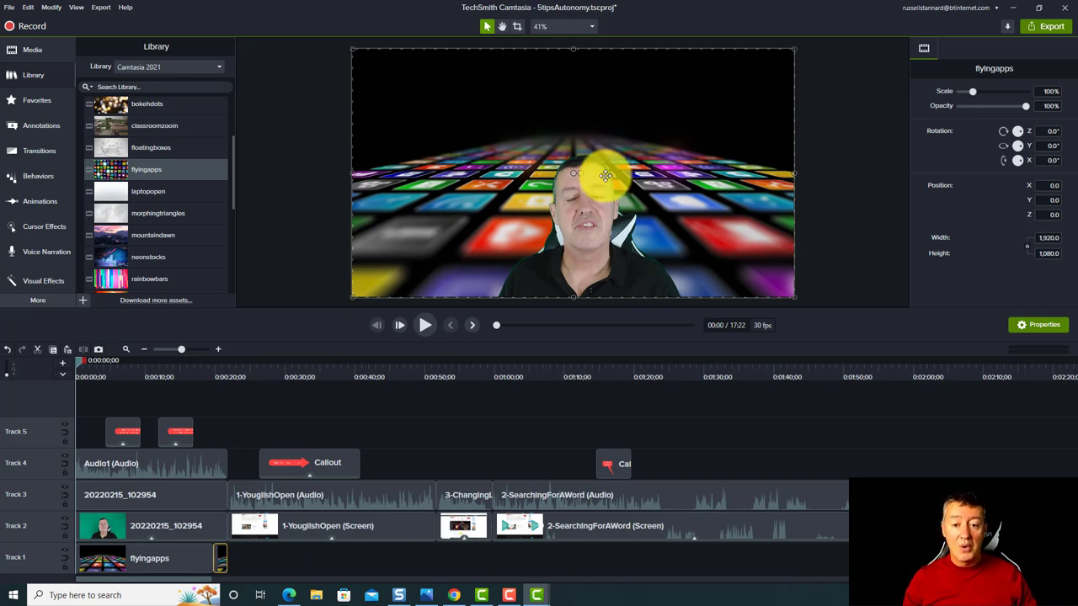
{"action": "left_click", "coordinate": [425, 326]}
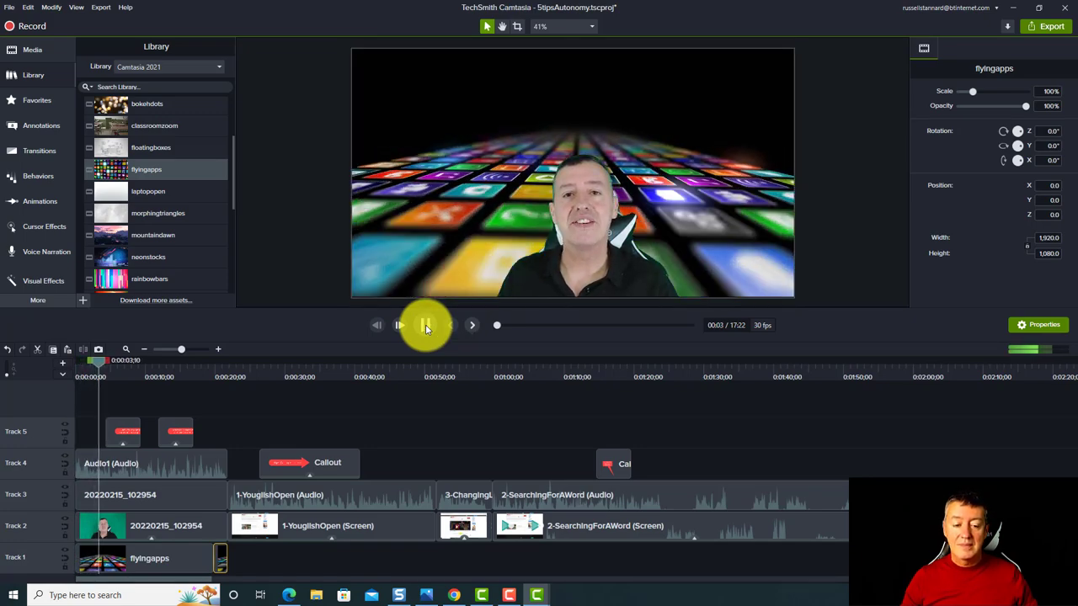
{"action": "left_click", "coordinate": [426, 326]}
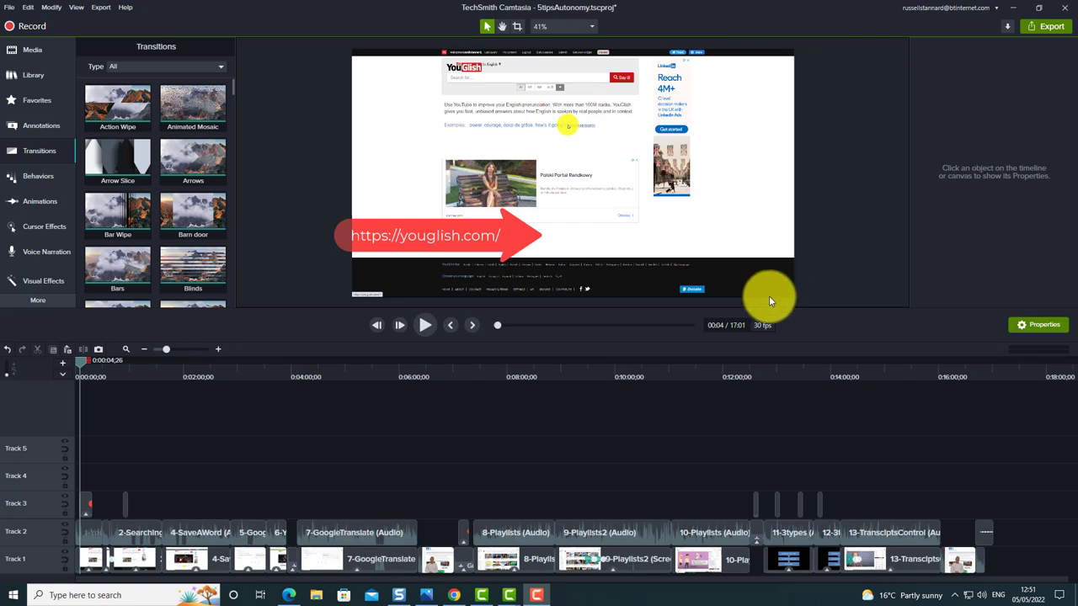
- Lock Track 2 and Track 3 so that only the screen recordings on Track 1 can be edited
{"action": "left_click", "coordinate": [64, 513]}
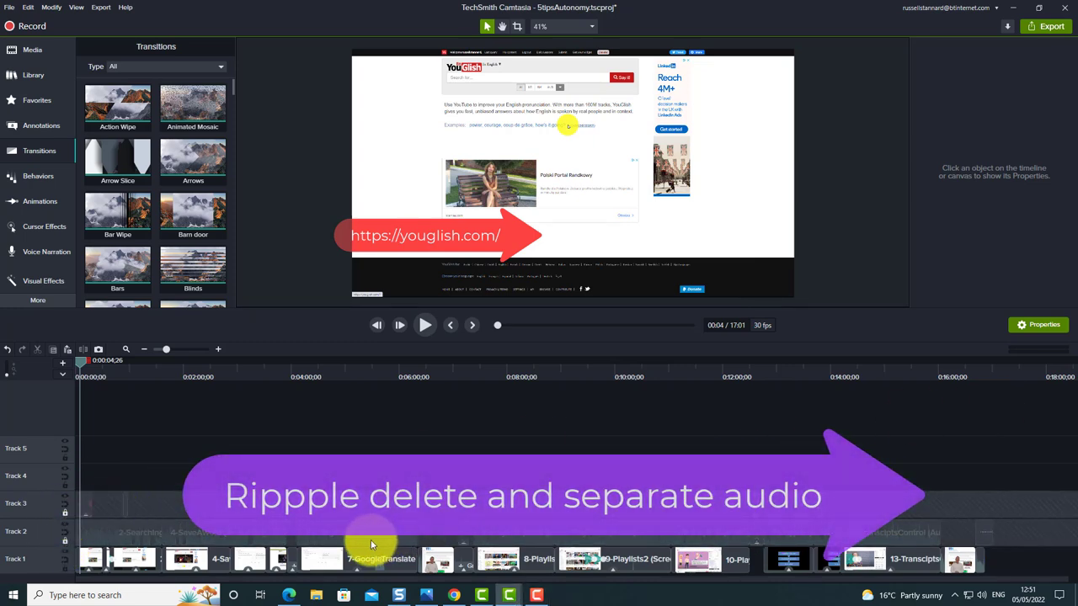
- Separate the audio and video of the 2-SearchingForAWord screen recording on Track 1
{"action": "left_click_drag", "start_coordinate": [92, 364], "coordinate": [143, 377]}
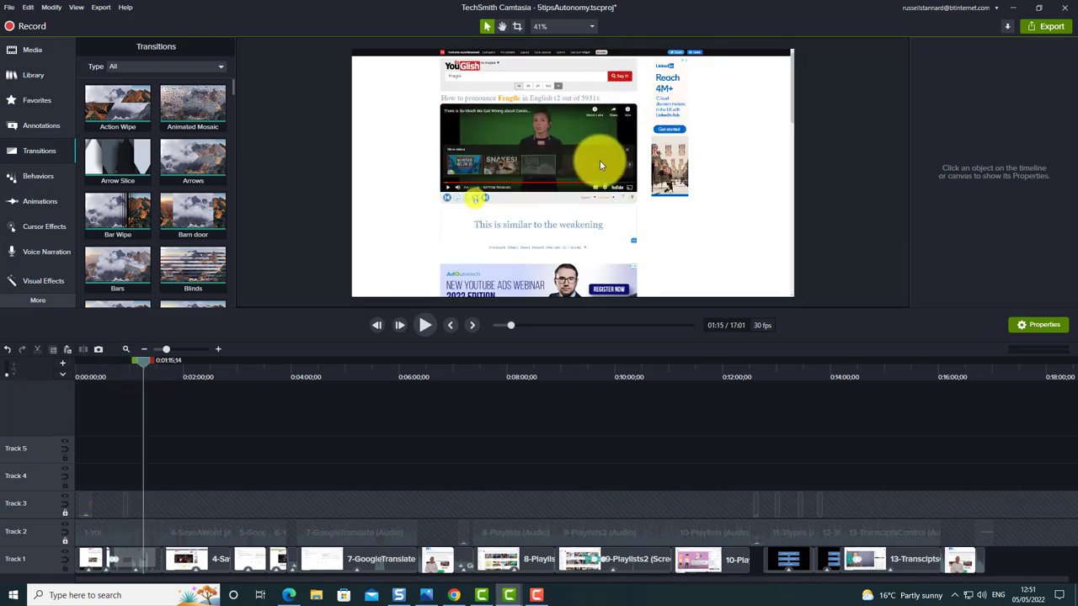
{"action": "left_click", "coordinate": [141, 564]}
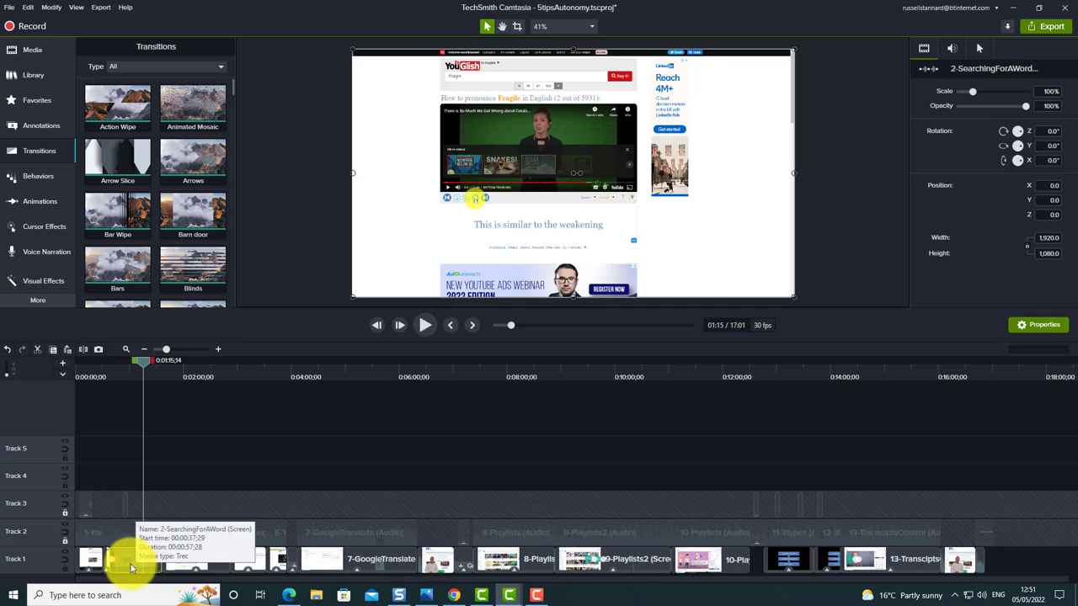
{"action": "right_click", "coordinate": [128, 566]}
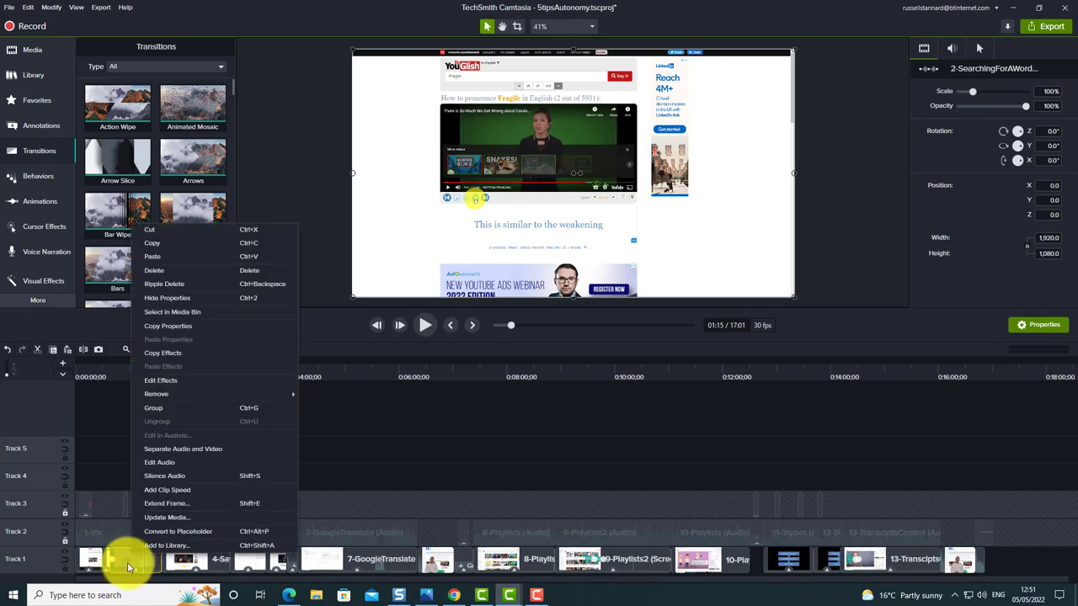
{"action": "left_click", "coordinate": [203, 447]}
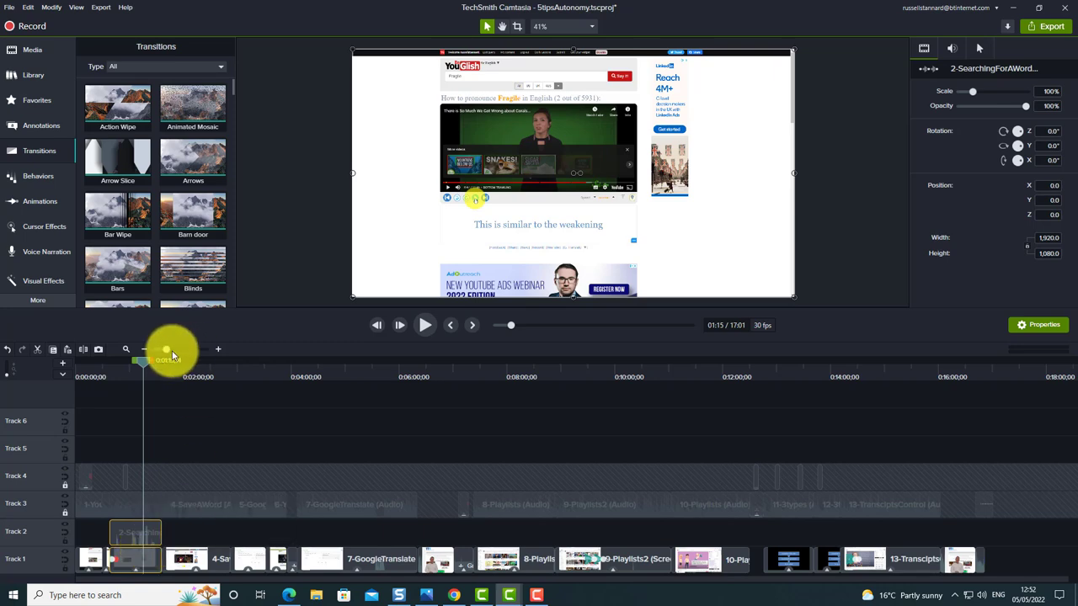
- Place the playhead at 0:01:02;13 and lock Track 1 so that only the separated system audio on Track 2 can be edited
{"action": "left_click_drag", "start_coordinate": [168, 353], "coordinate": [186, 354]}
{"action": "left_click_drag", "start_coordinate": [215, 581], "coordinate": [174, 584]}
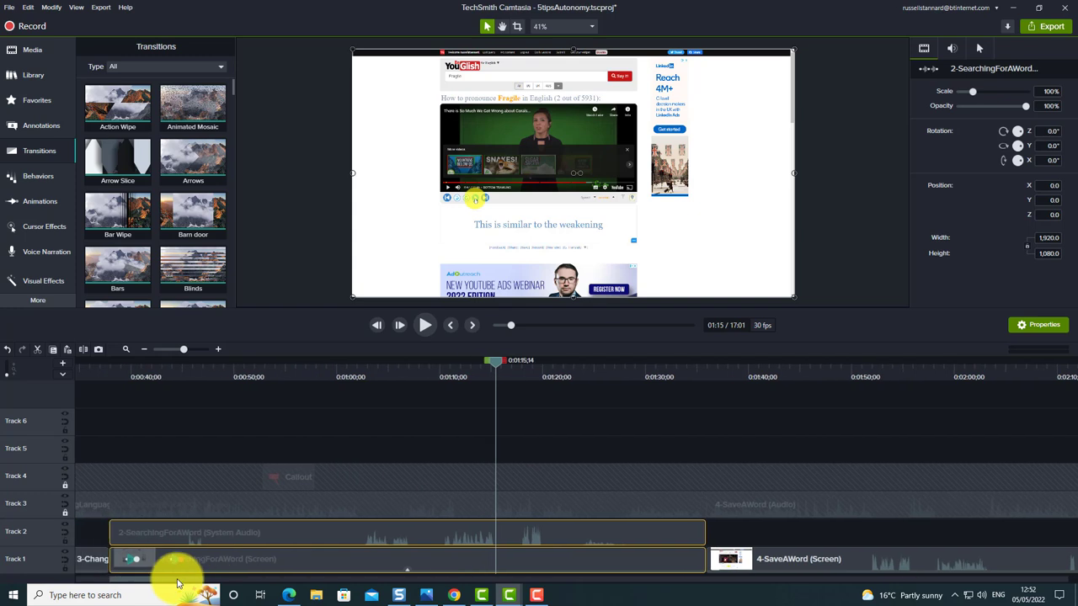
{"action": "left_click", "coordinate": [551, 361]}
{"action": "left_click", "coordinate": [427, 368]}
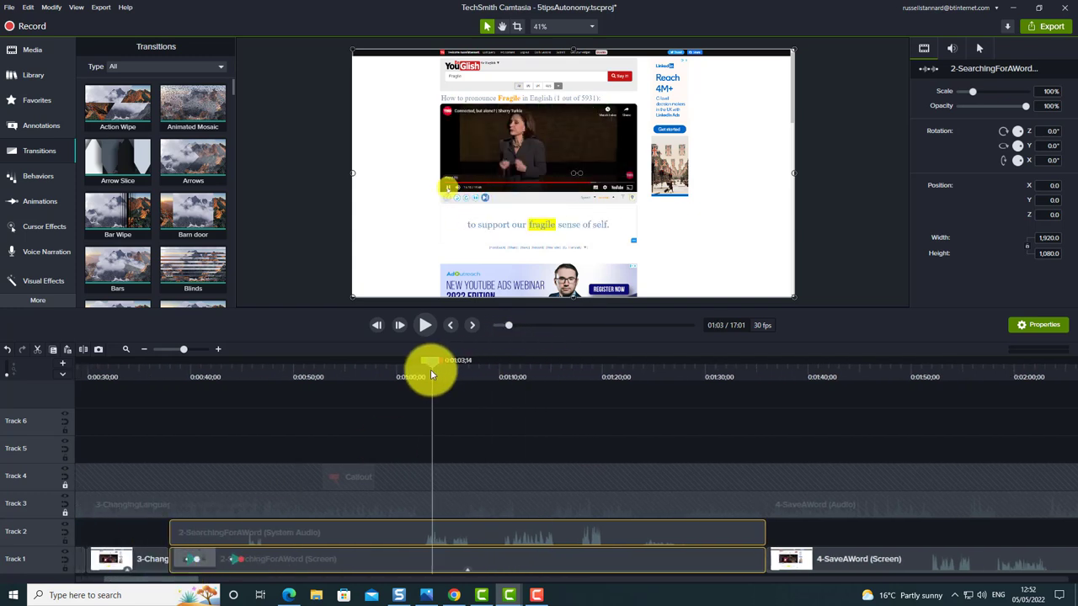
{"action": "left_click_drag", "start_coordinate": [428, 361], "coordinate": [422, 361]}
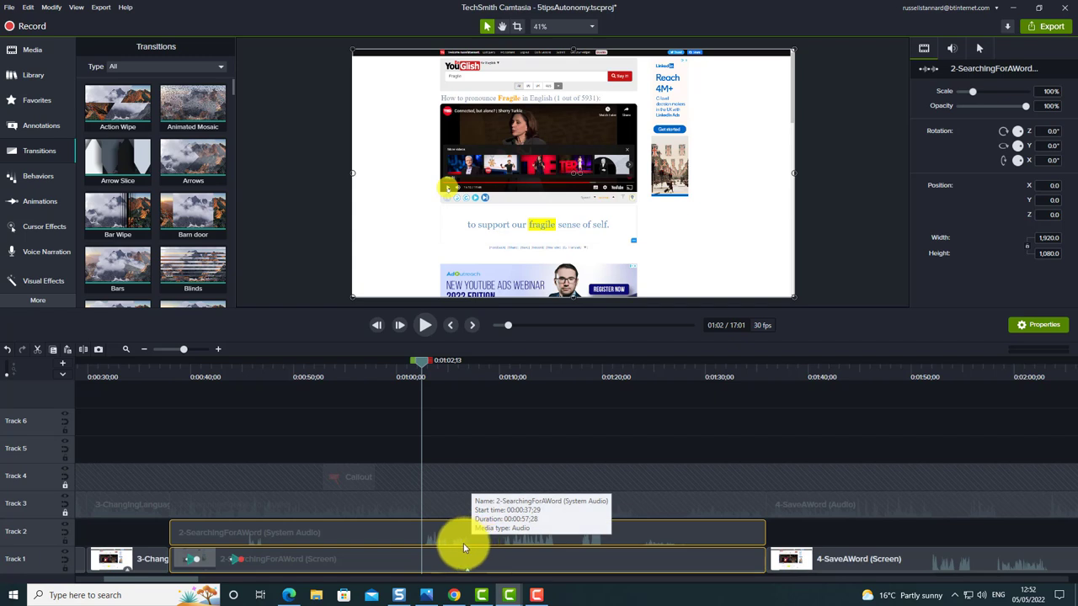
{"action": "left_click", "coordinate": [66, 568]}
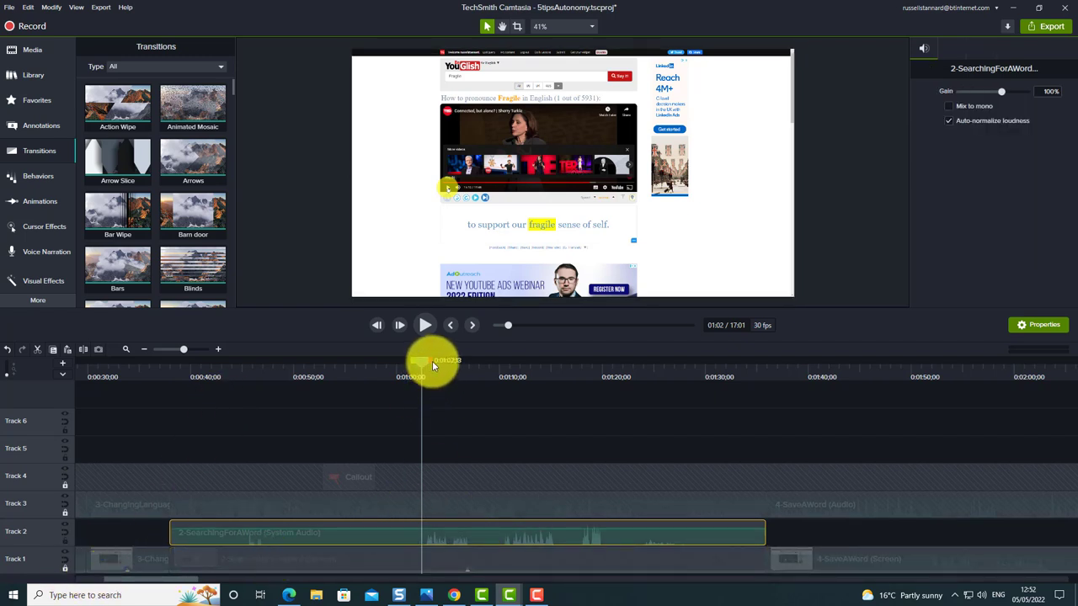
- Ripple delete the system audio on Track 2 from 0:01:02;13 to 0:01:07;12
{"action": "left_click_drag", "start_coordinate": [432, 362], "coordinate": [483, 370]}
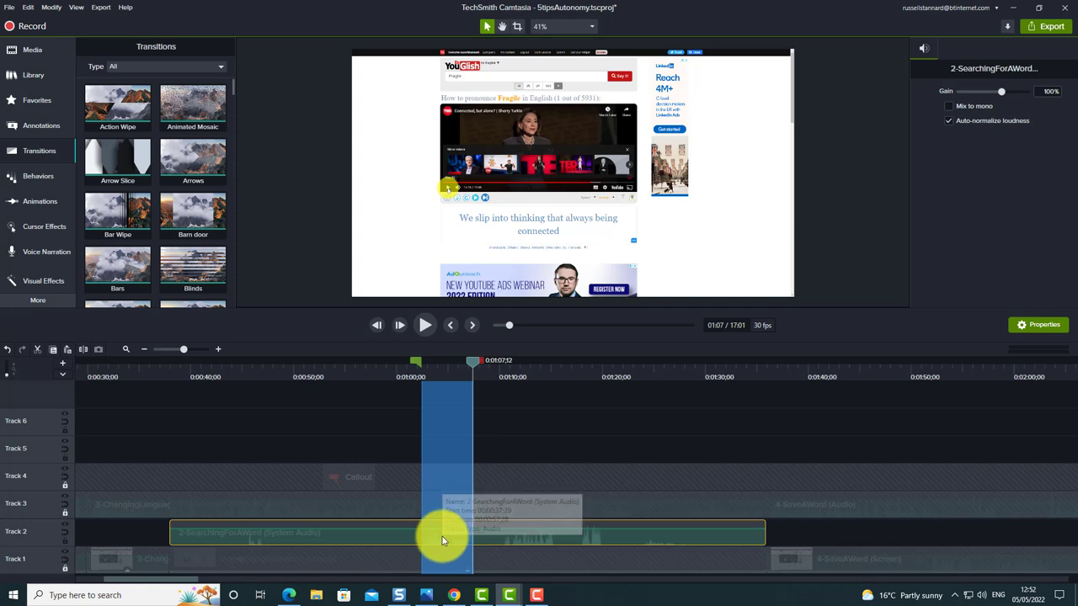
{"action": "right_click", "coordinate": [443, 536]}
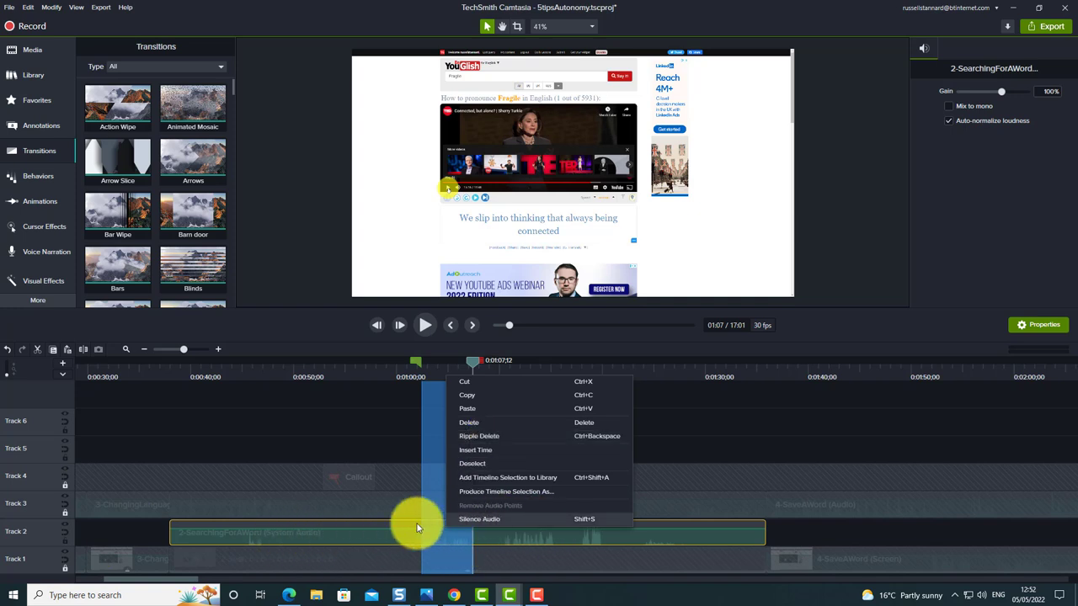
{"action": "left_click", "coordinate": [502, 437]}
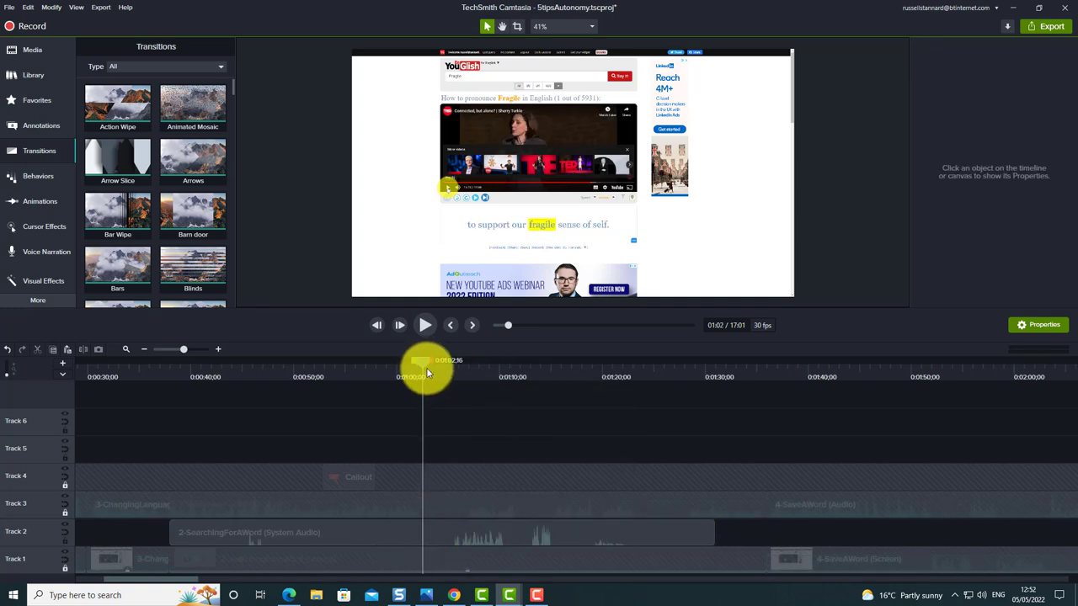
- Ripple delete a second section of the system audio on Track 2, from 0:01:12;21 to 0:01:15;08
{"action": "left_click_drag", "start_coordinate": [427, 368], "coordinate": [524, 394]}
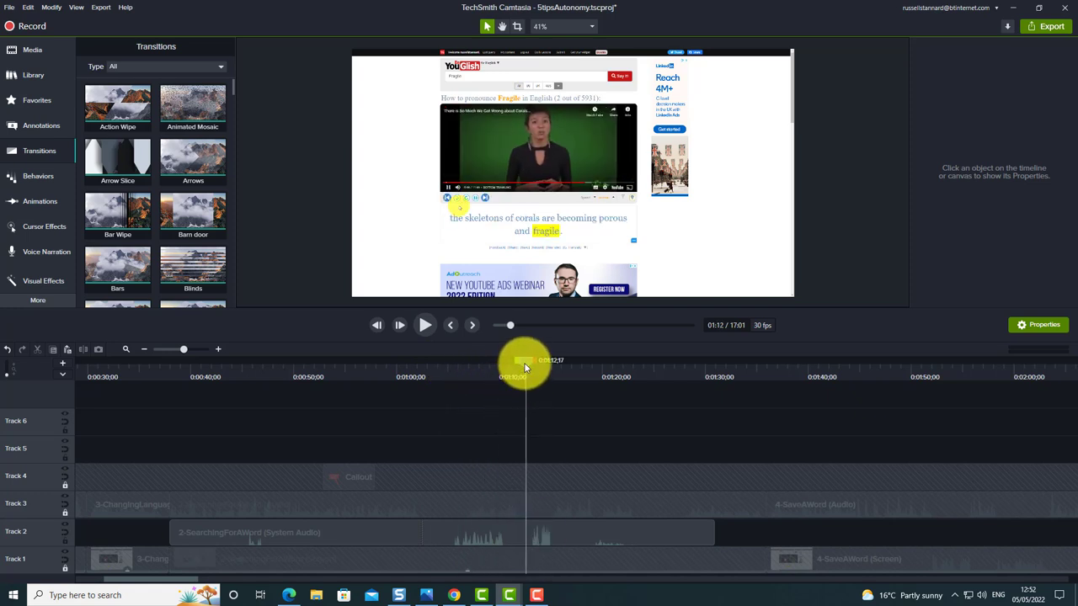
{"action": "left_click_drag", "start_coordinate": [524, 362], "coordinate": [527, 362]}
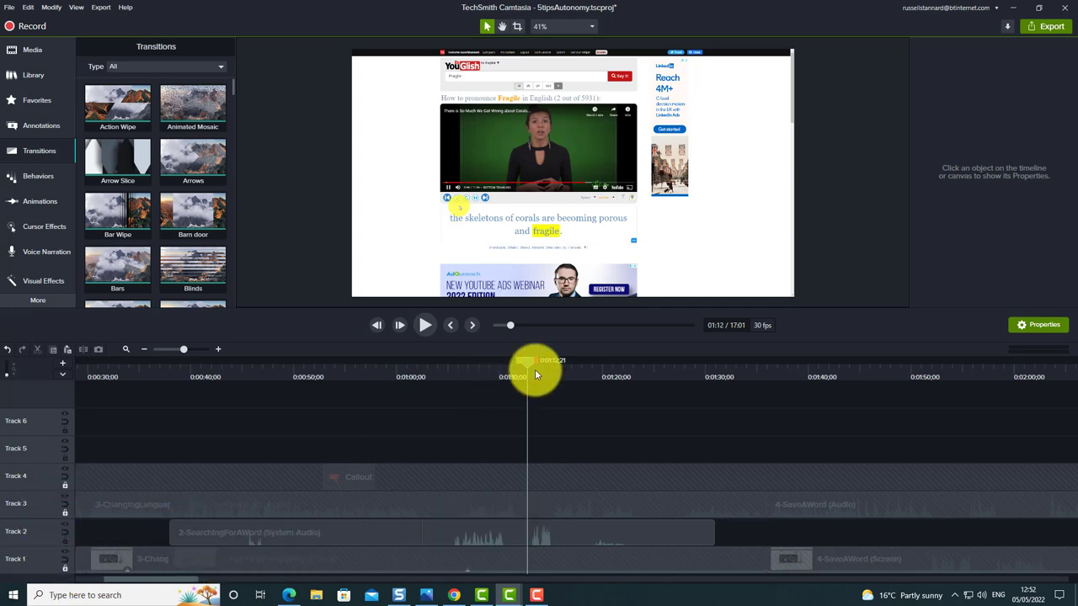
{"action": "left_click_drag", "start_coordinate": [535, 359], "coordinate": [560, 364]}
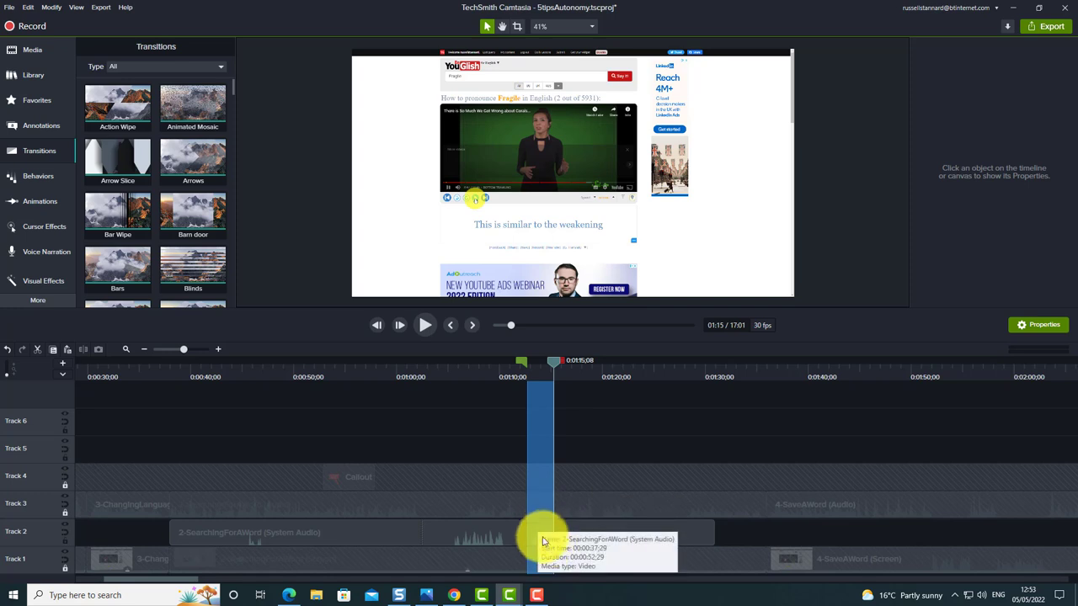
{"action": "left_click", "coordinate": [537, 533]}
{"action": "right_click", "coordinate": [537, 533]}
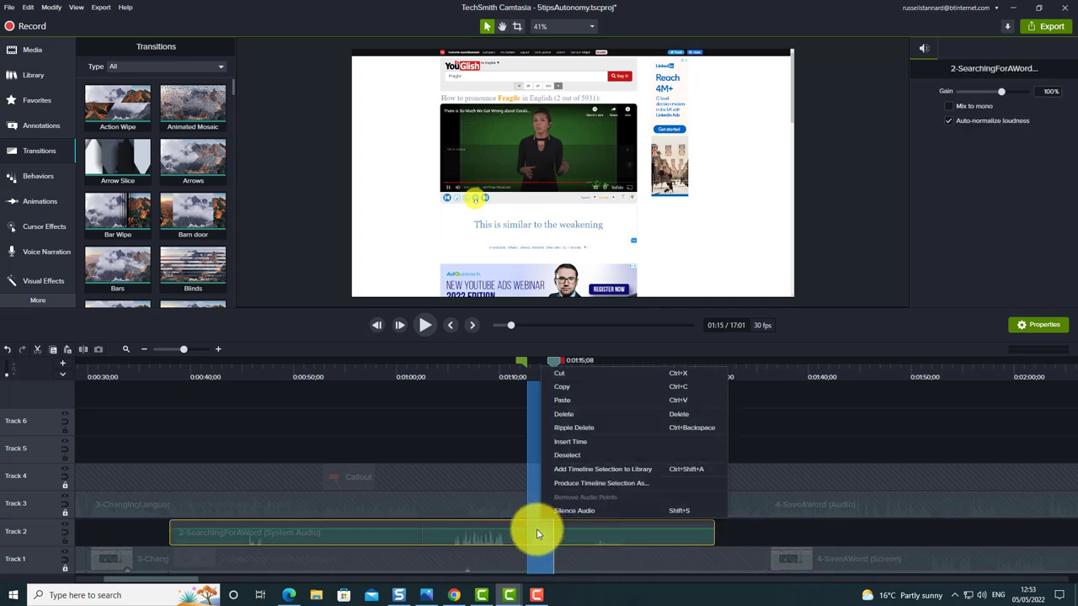
{"action": "left_click", "coordinate": [576, 427]}
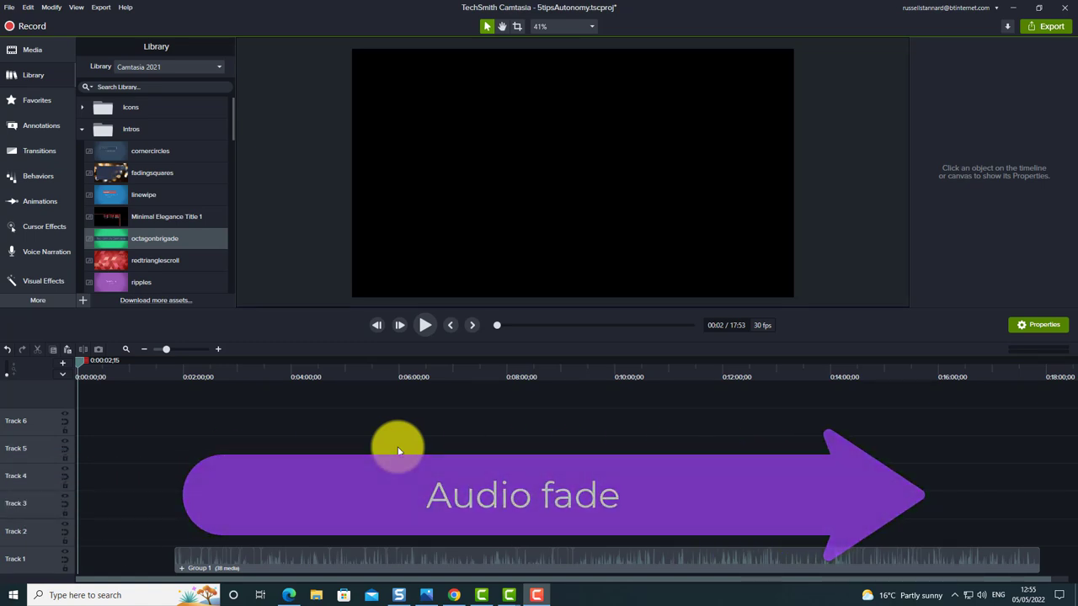
- Ungroup Group 1 on Track 1 into its individual clips
{"action": "left_click", "coordinate": [405, 566]}
{"action": "right_click", "coordinate": [403, 565]}
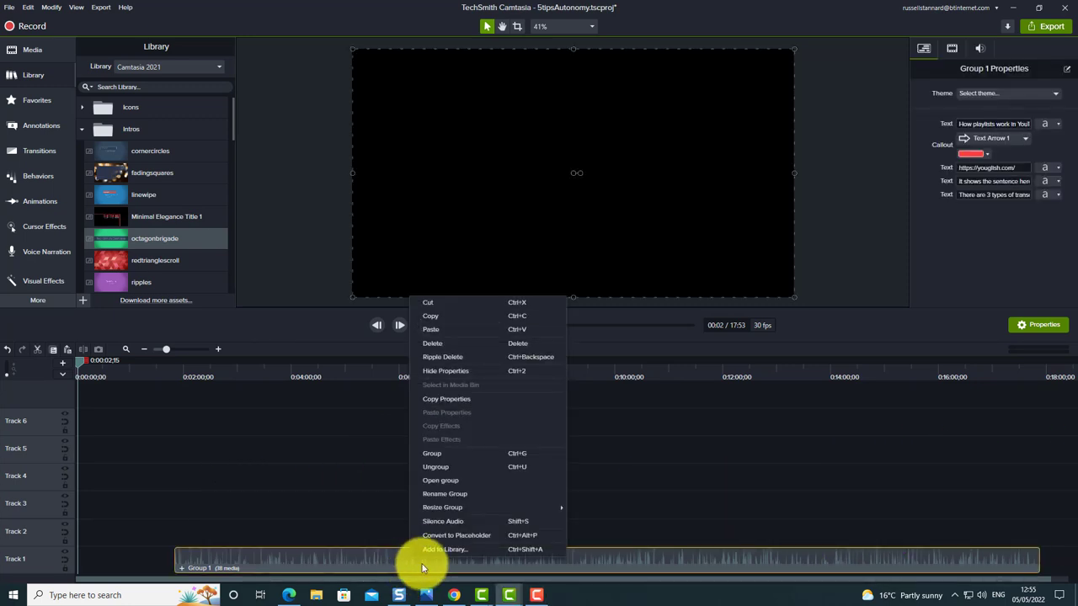
{"action": "left_click", "coordinate": [434, 465]}
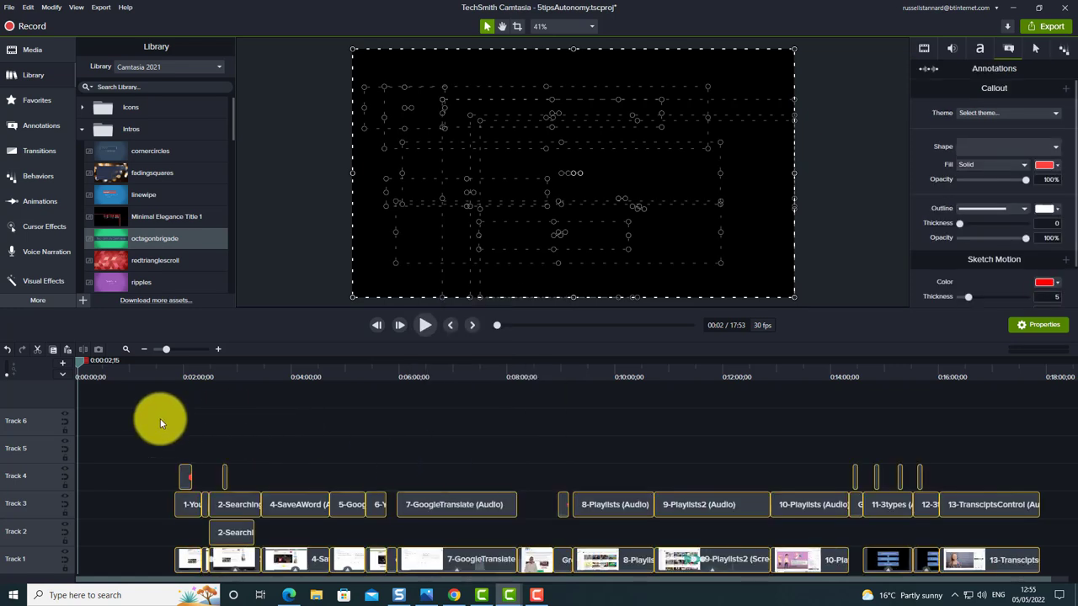
- Combine all the clips on the timeline into a single group and move that group up to Track 4
{"action": "left_click_drag", "start_coordinate": [160, 419], "coordinate": [1057, 571]}
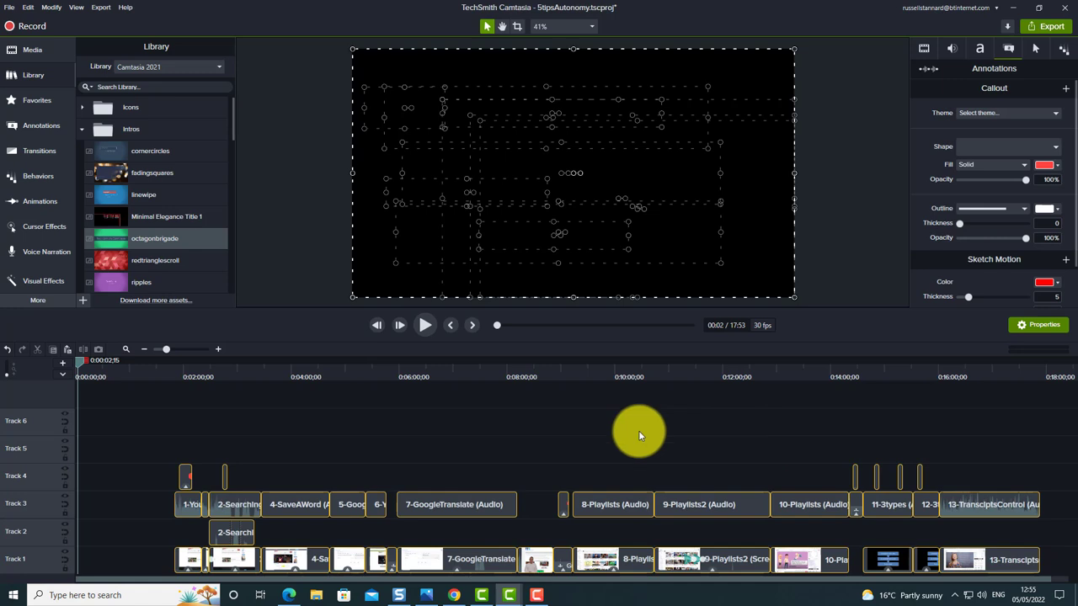
{"action": "right_click", "coordinate": [458, 511]}
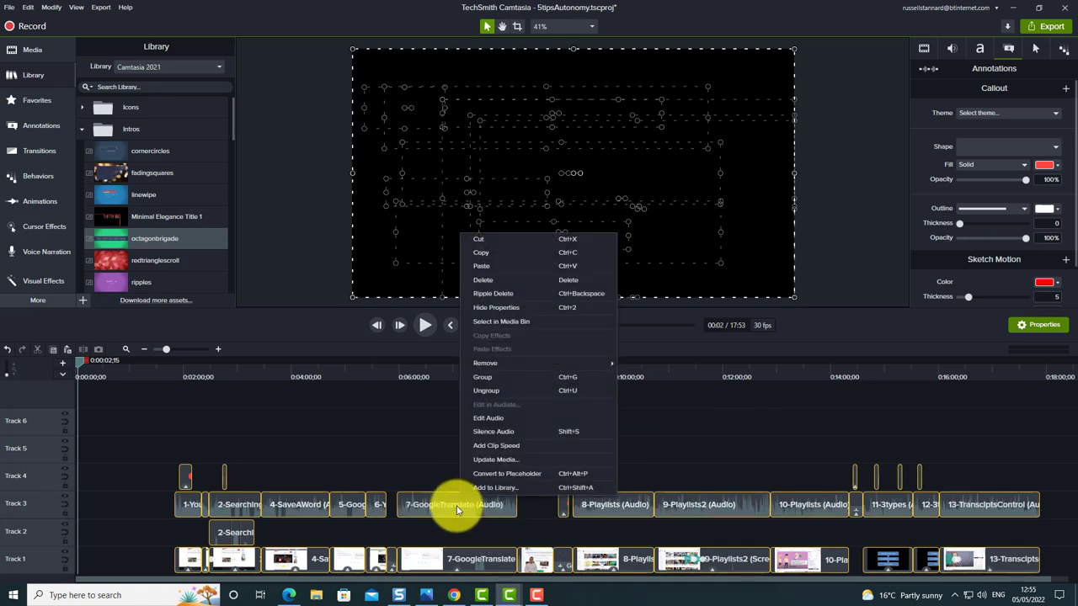
{"action": "left_click", "coordinate": [486, 377]}
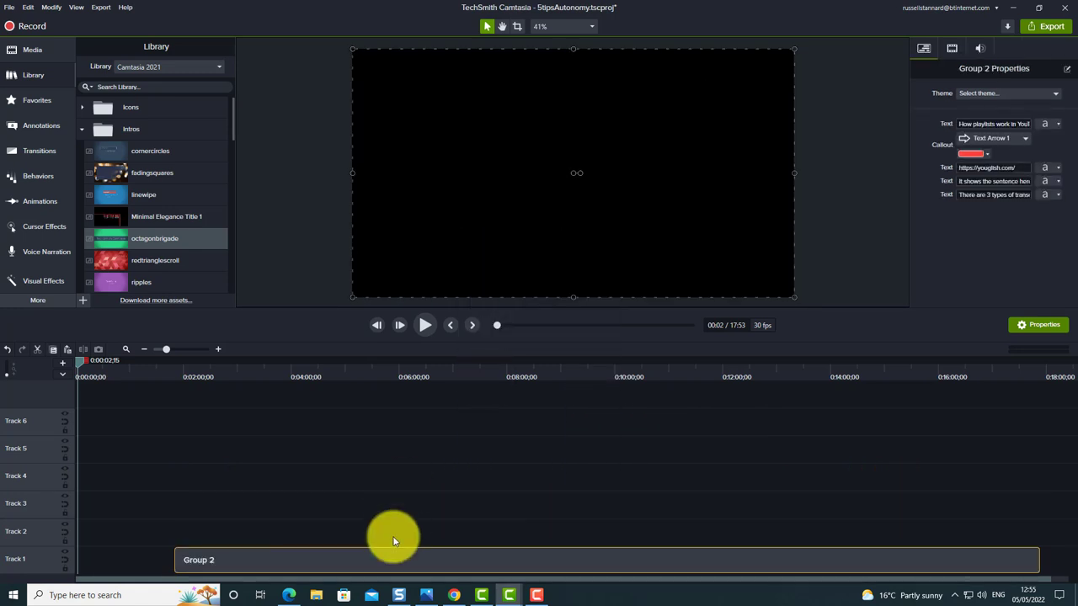
{"action": "left_click_drag", "start_coordinate": [393, 542], "coordinate": [403, 486]}
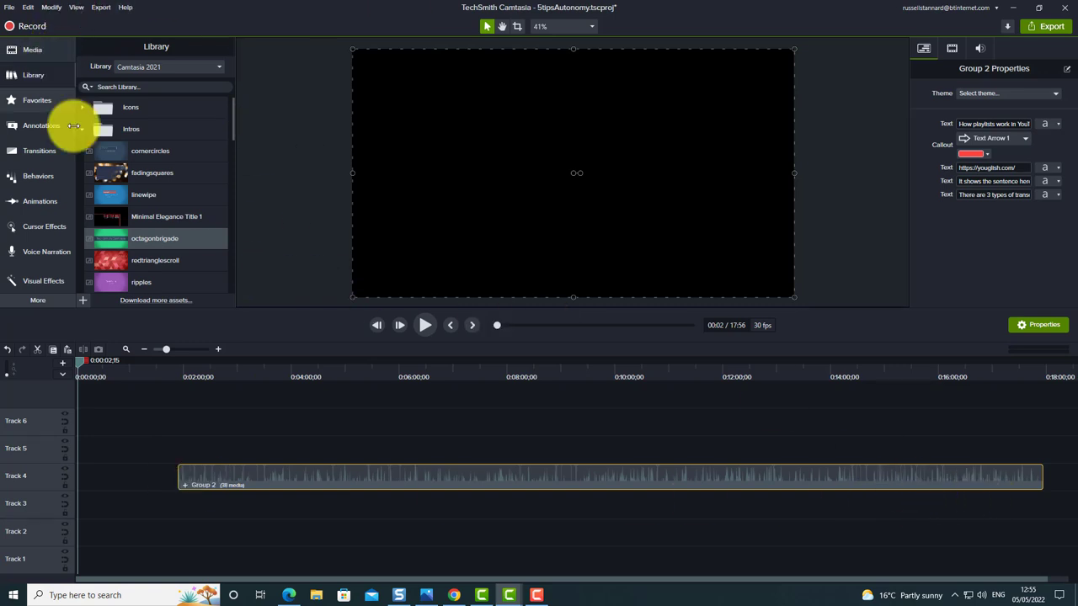
- Add the octagonbrigade intro from the library's Intros folder near the start of Track 4, ahead of the group
{"action": "left_click", "coordinate": [28, 77]}
{"action": "left_click", "coordinate": [16, 74]}
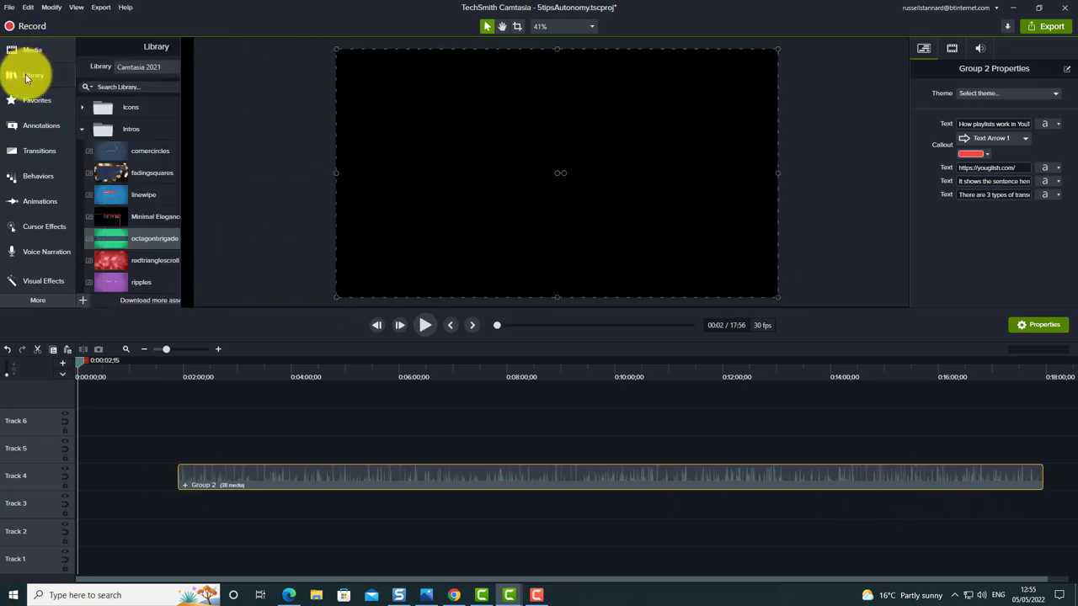
{"action": "left_click", "coordinate": [84, 129]}
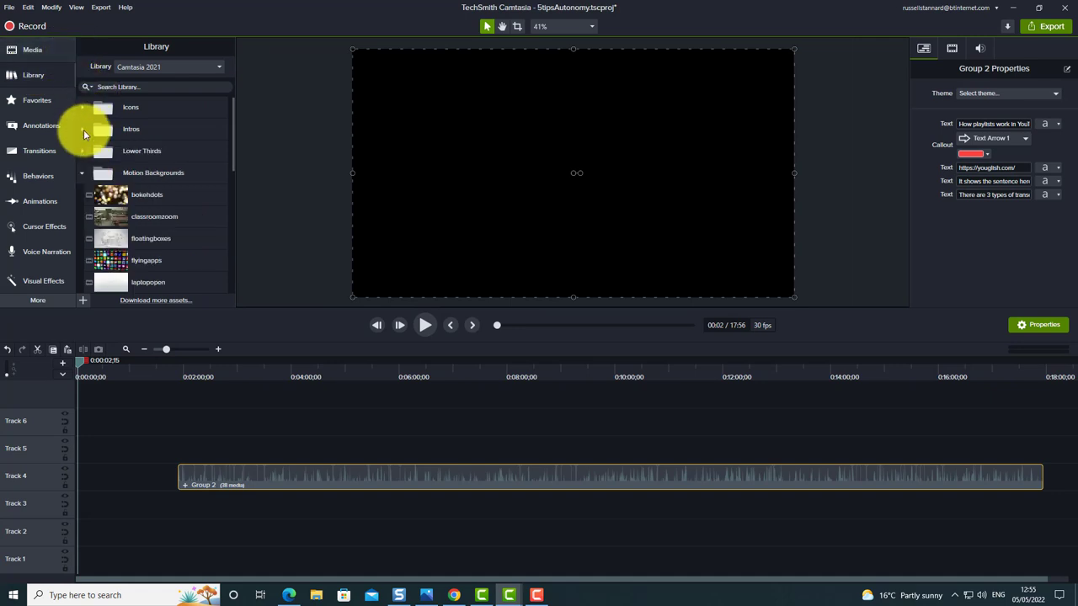
{"action": "left_click", "coordinate": [83, 129]}
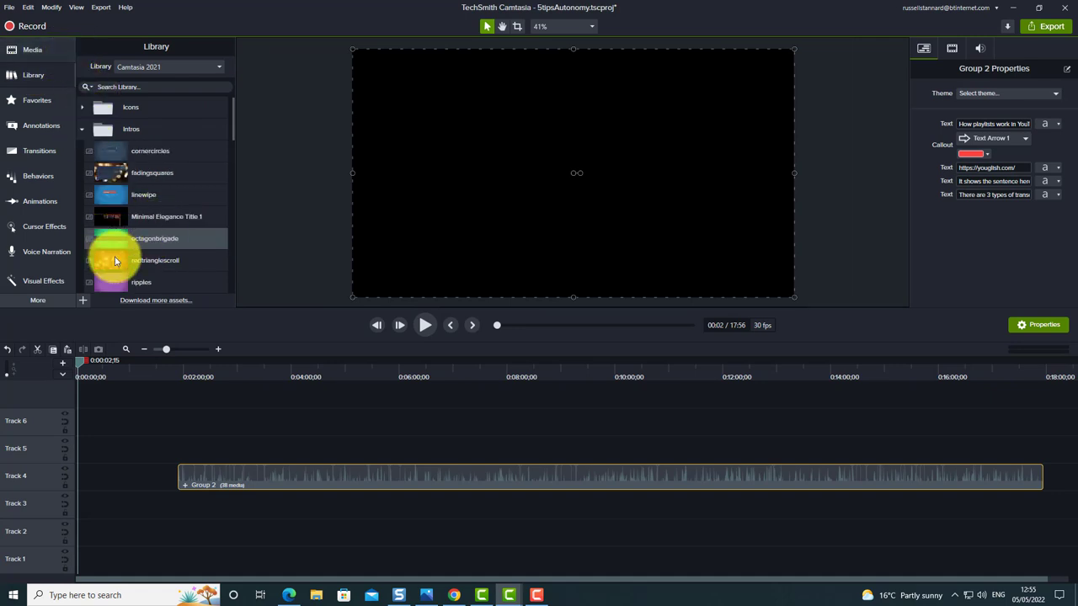
{"action": "left_click_drag", "start_coordinate": [115, 261], "coordinate": [77, 480]}
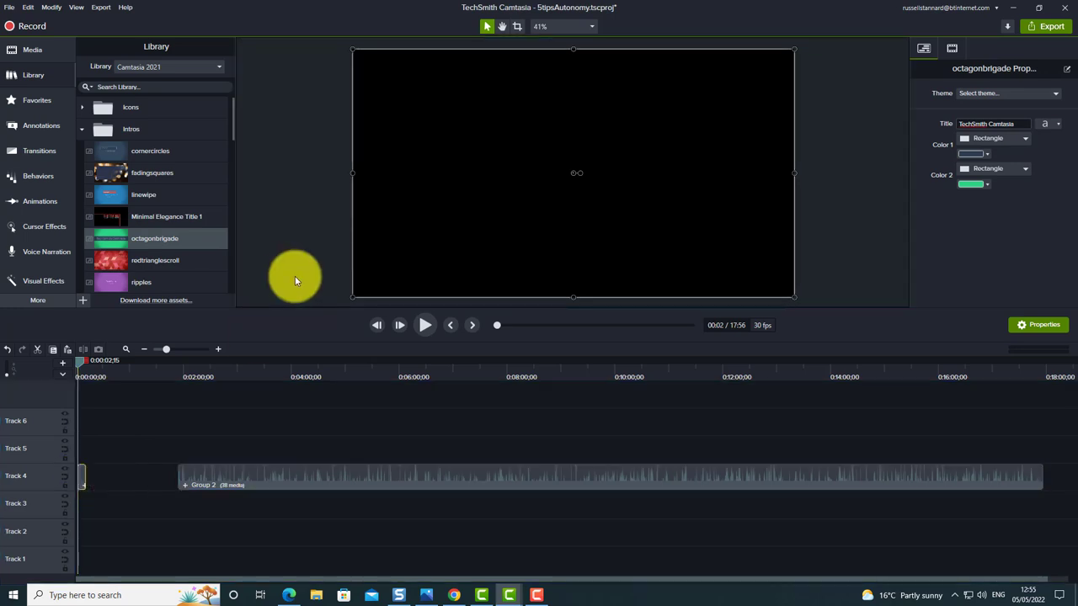
- Preview the octagonbrigade intro and replace its title text with the presenter's full name
{"action": "left_click", "coordinate": [429, 325]}
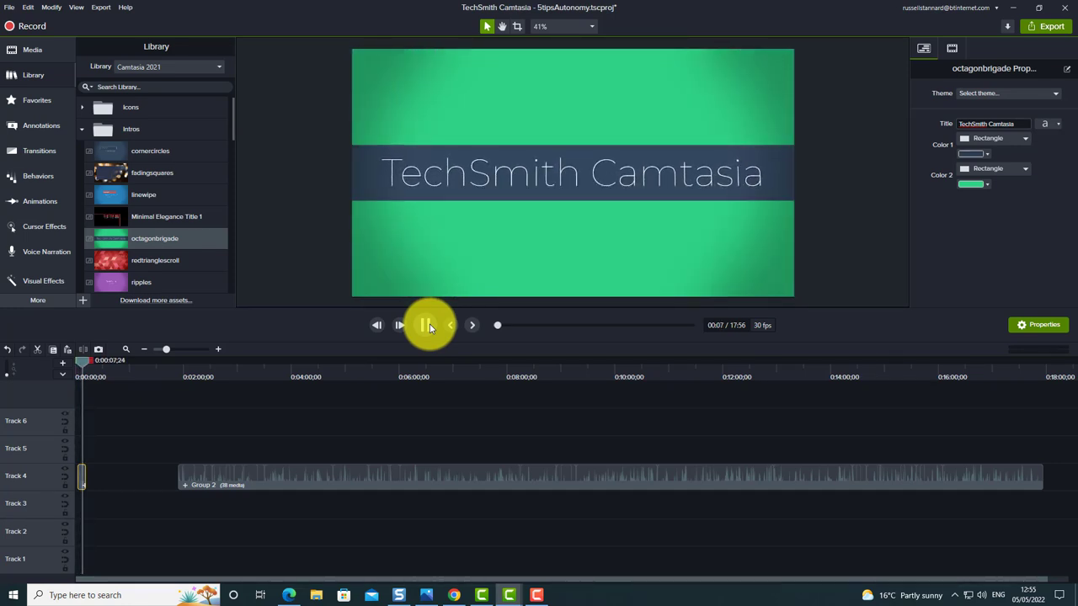
{"action": "left_click", "coordinate": [427, 326]}
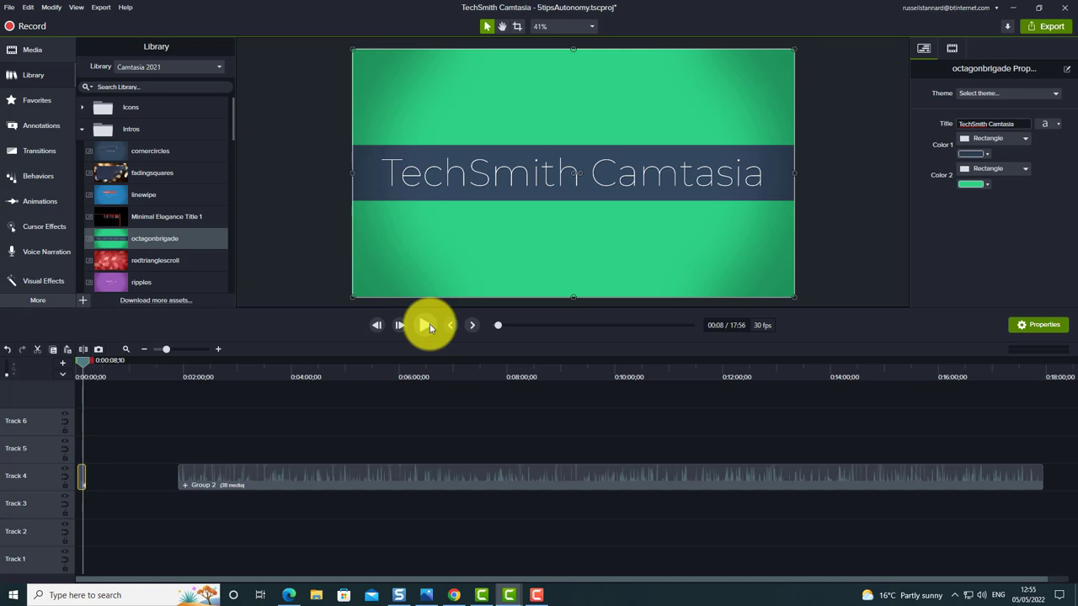
{"action": "left_click", "coordinate": [1018, 124]}
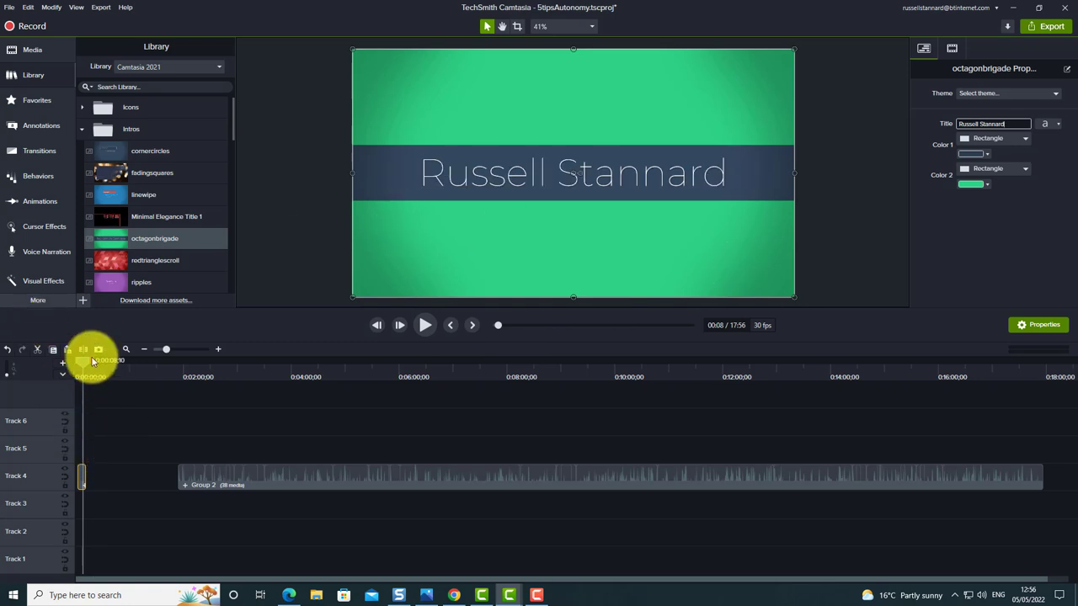
- Move the octagonbrigade intro to the very beginning of Track 4 and preview it from 0:00:00;00
{"action": "left_click_drag", "start_coordinate": [85, 362], "coordinate": [70, 360]}
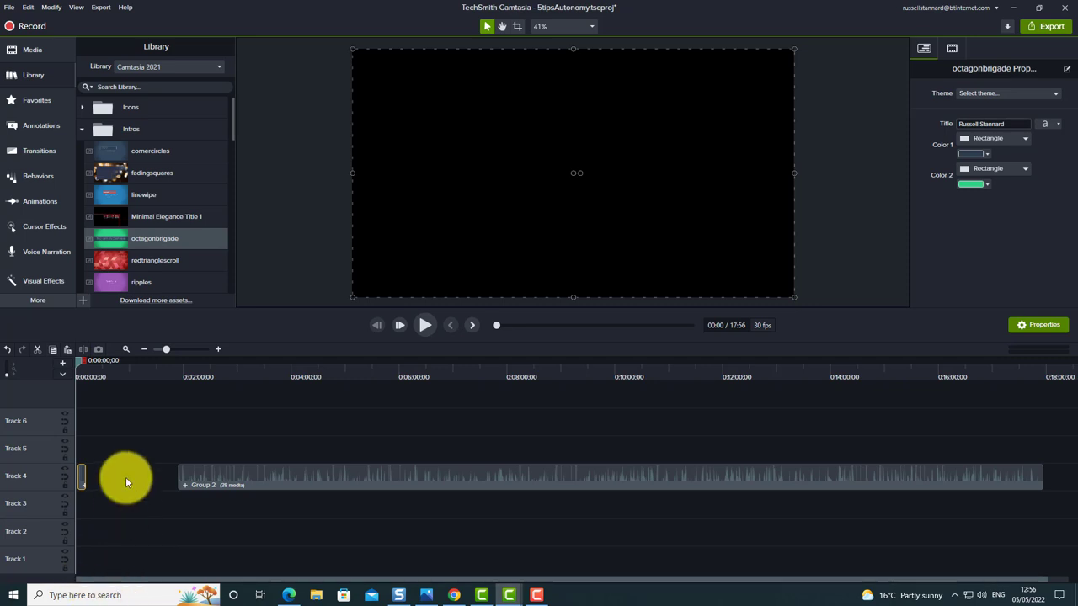
{"action": "left_click", "coordinate": [89, 486]}
{"action": "left_click", "coordinate": [81, 477]}
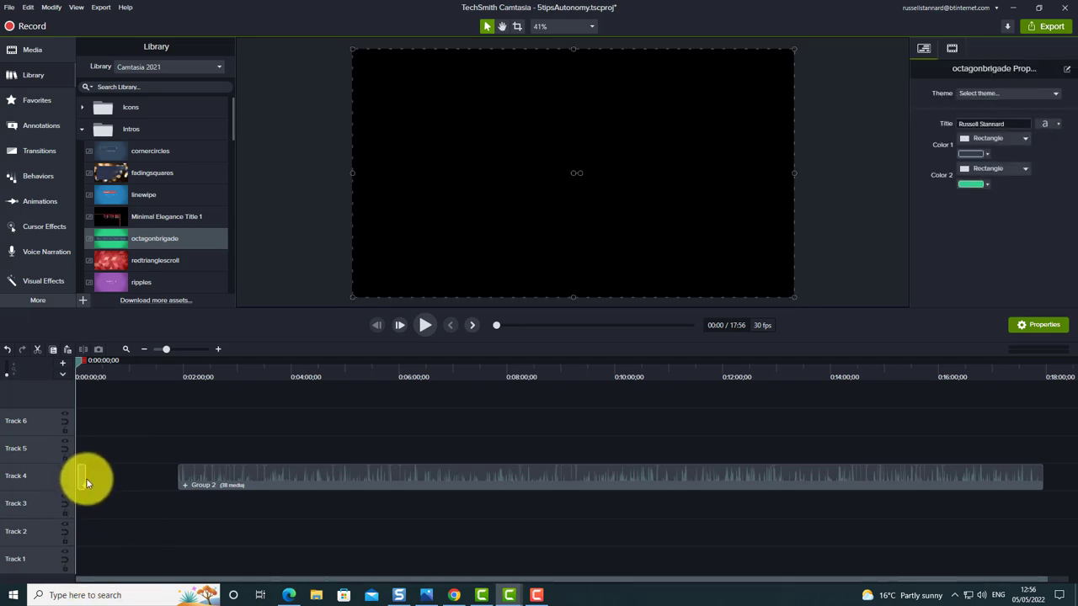
{"action": "left_click_drag", "start_coordinate": [166, 349], "coordinate": [187, 352]}
{"action": "left_click_drag", "start_coordinate": [210, 477], "coordinate": [126, 497]}
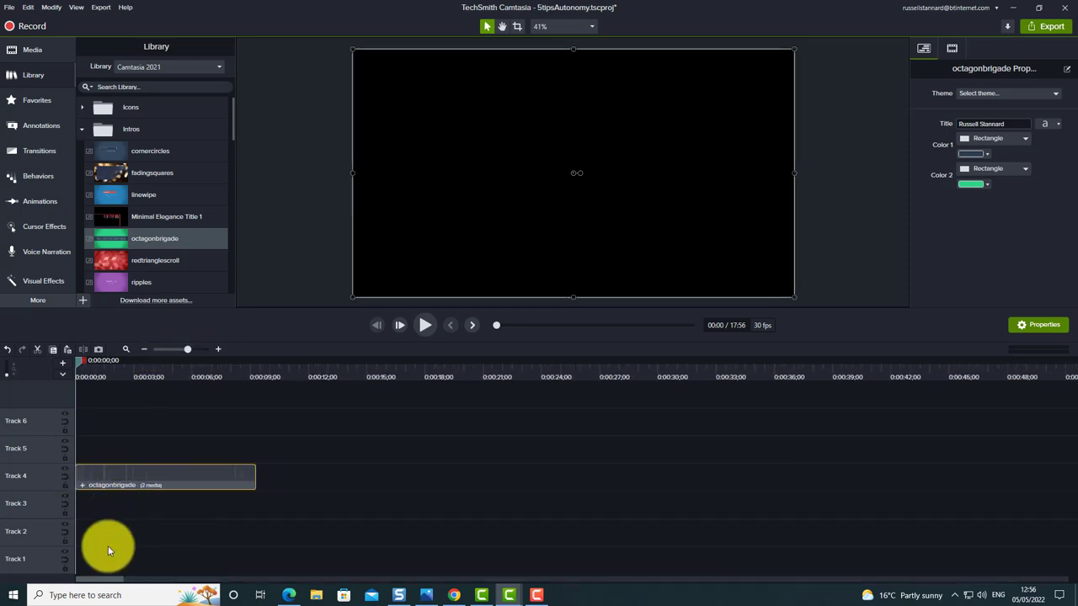
{"action": "left_click", "coordinate": [424, 326]}
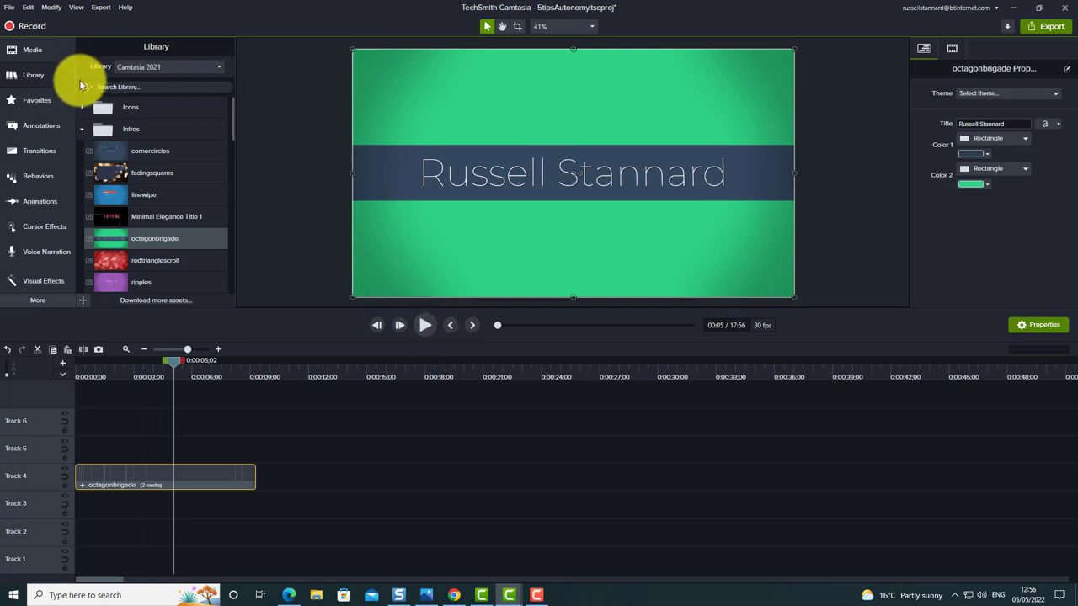
- Preview the firefly track from the library's Music Tracks folder and add it at the start of Track 3, below the intro
{"action": "left_click", "coordinate": [82, 129]}
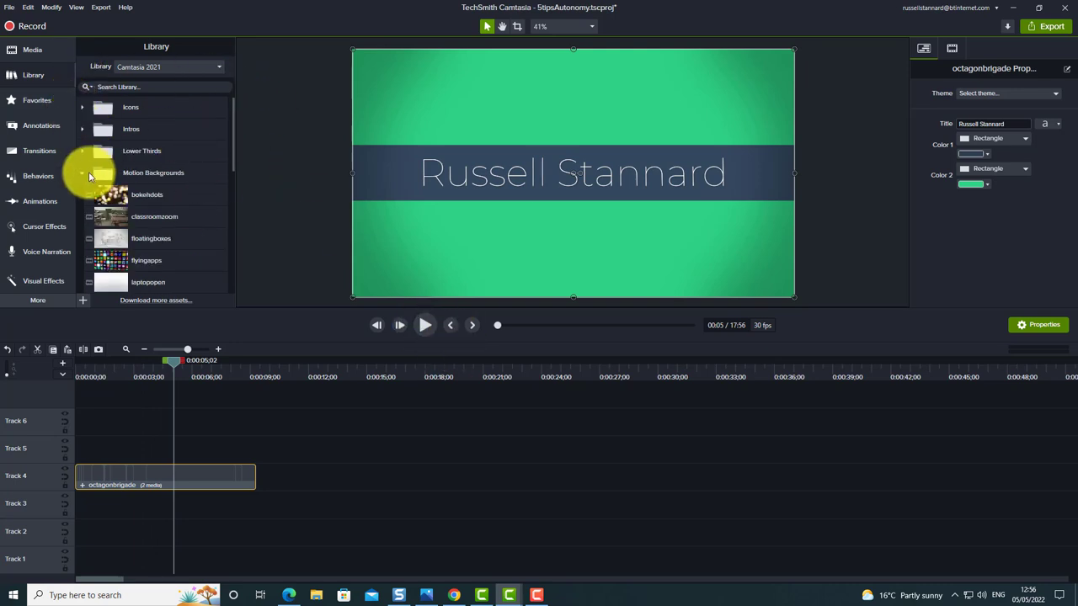
{"action": "left_click", "coordinate": [236, 148]}
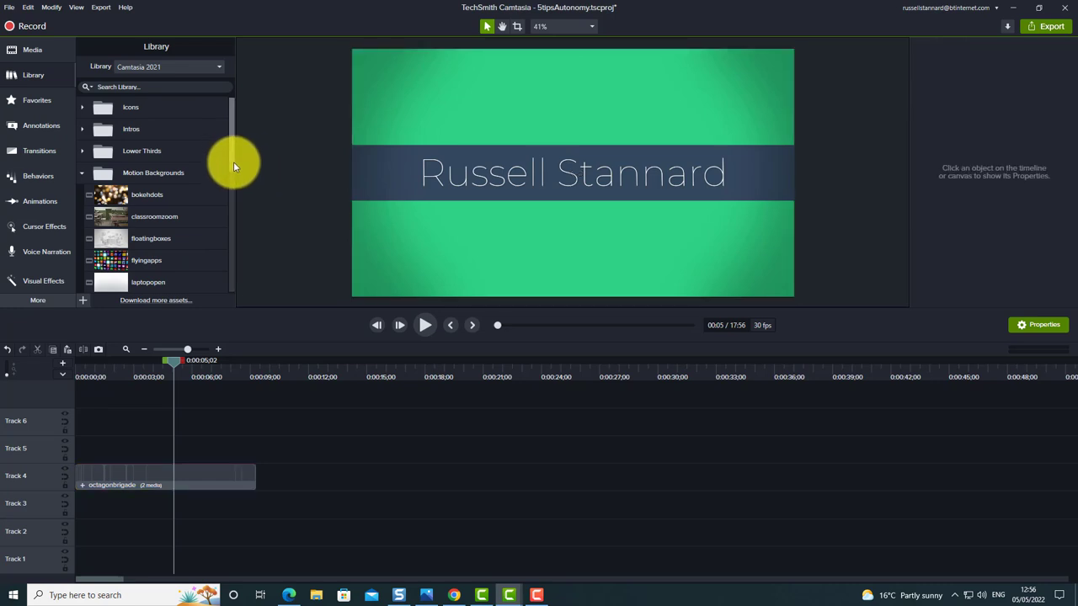
{"action": "left_click_drag", "start_coordinate": [233, 162], "coordinate": [239, 290]}
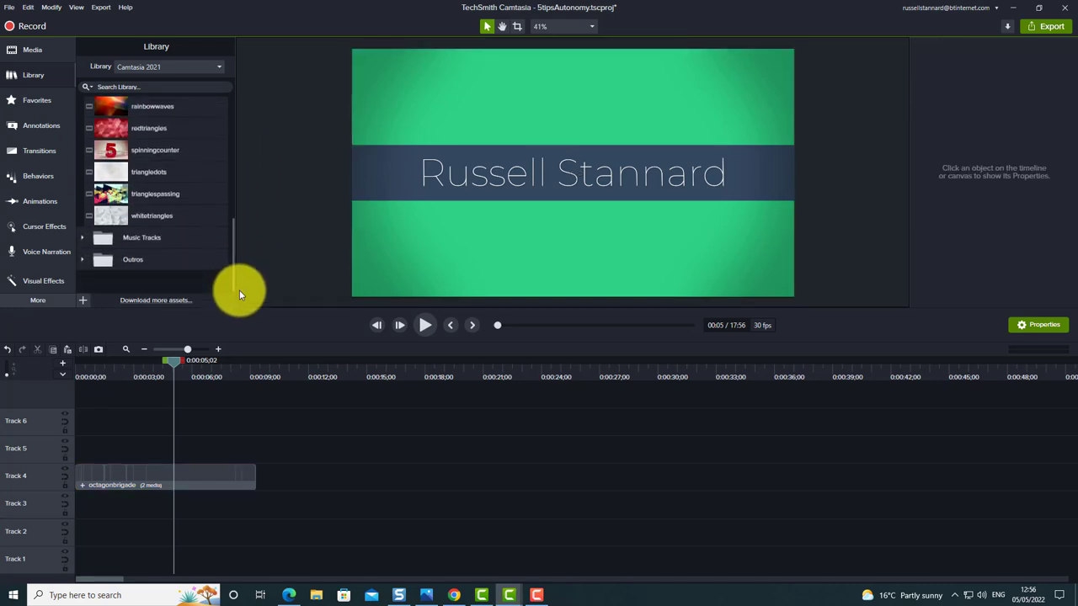
{"action": "left_click", "coordinate": [80, 234]}
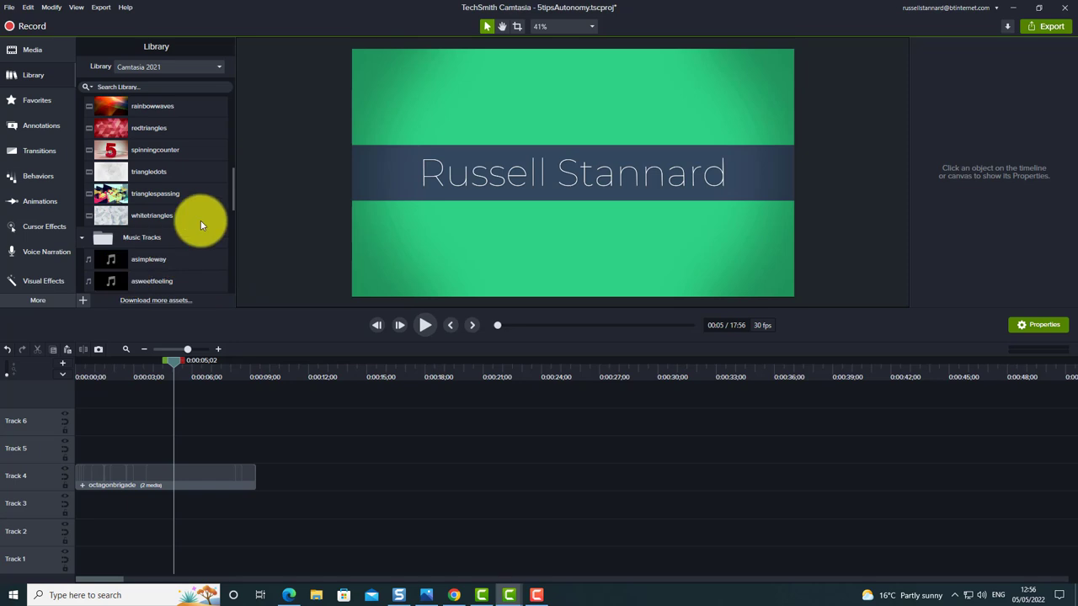
{"action": "left_click_drag", "start_coordinate": [228, 199], "coordinate": [227, 225]}
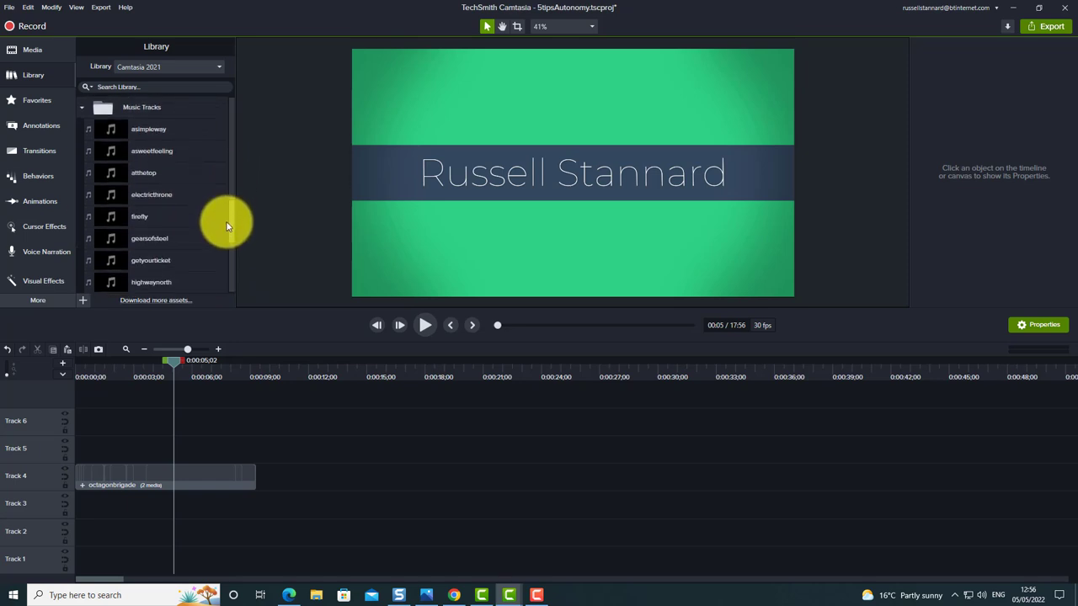
{"action": "double_click", "coordinate": [143, 217]}
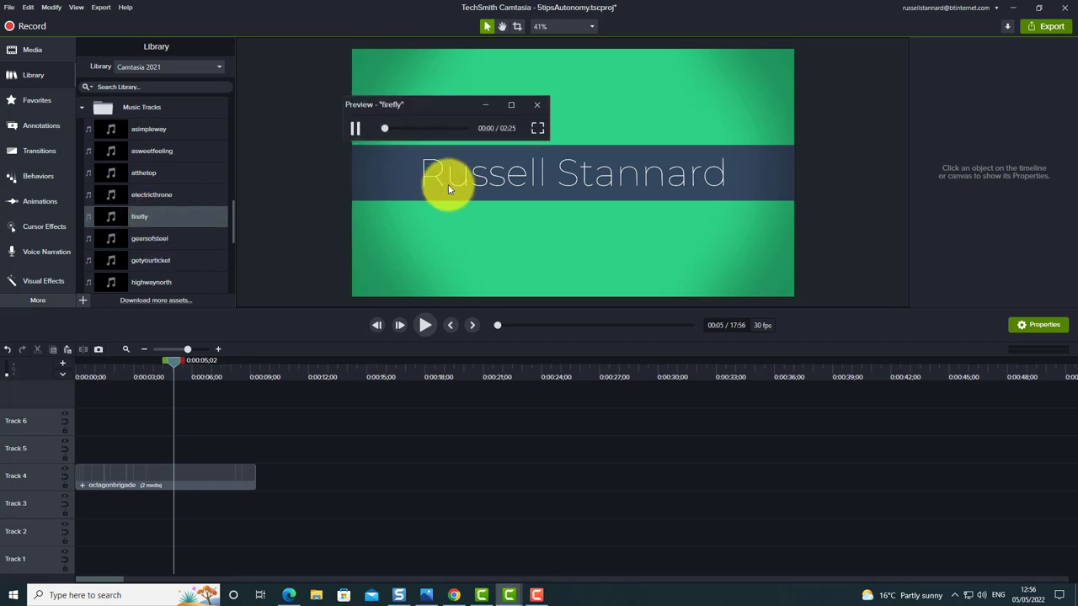
{"action": "left_click", "coordinate": [355, 129]}
{"action": "left_click", "coordinate": [537, 105]}
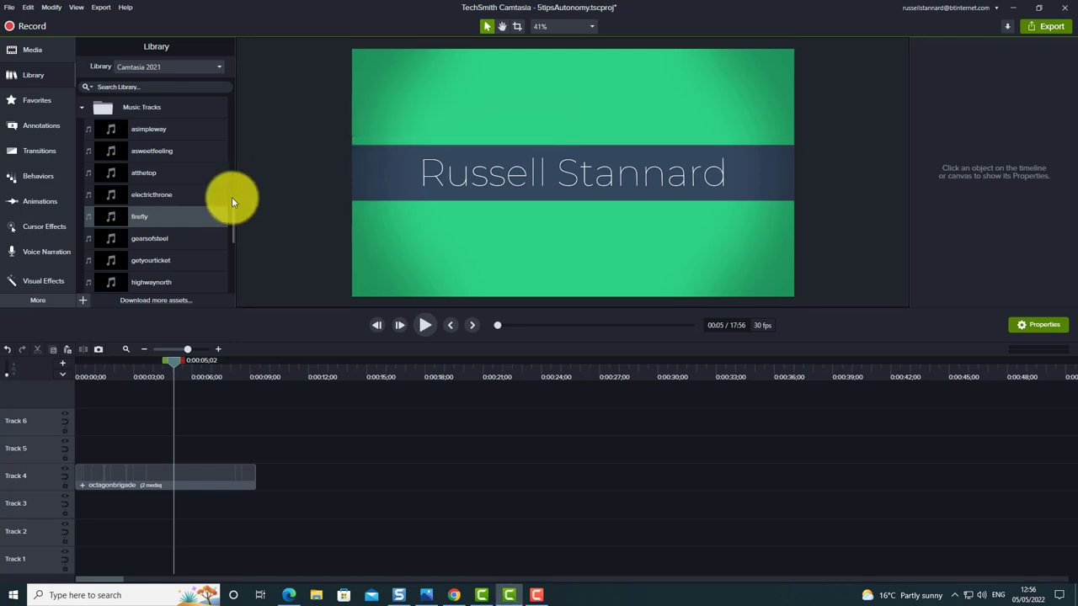
{"action": "left_click_drag", "start_coordinate": [114, 217], "coordinate": [55, 497]}
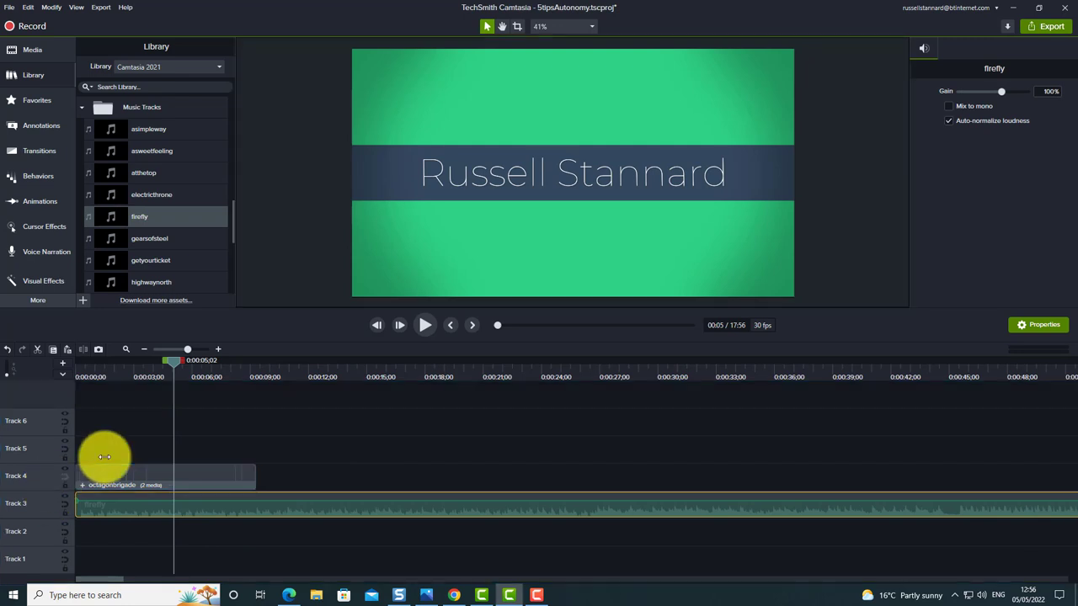
- Split the firefly clip at the end of the octagonbrigade intro, at 0:00:09;07, and delete the part after the cut
{"action": "left_click", "coordinate": [174, 360]}
{"action": "left_click_drag", "start_coordinate": [174, 359], "coordinate": [249, 376]}
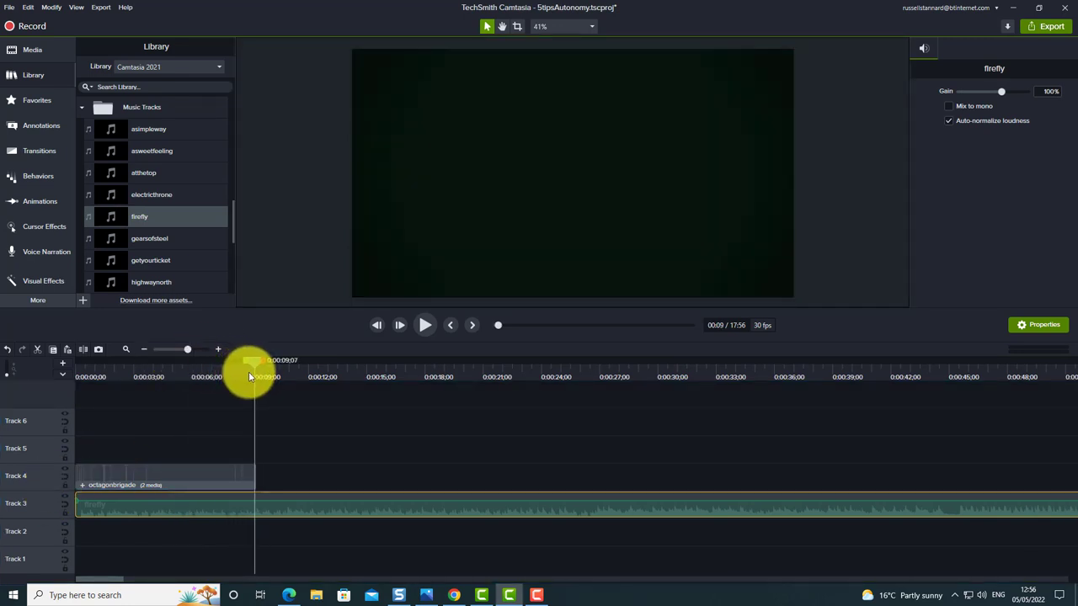
{"action": "left_click", "coordinate": [272, 477]}
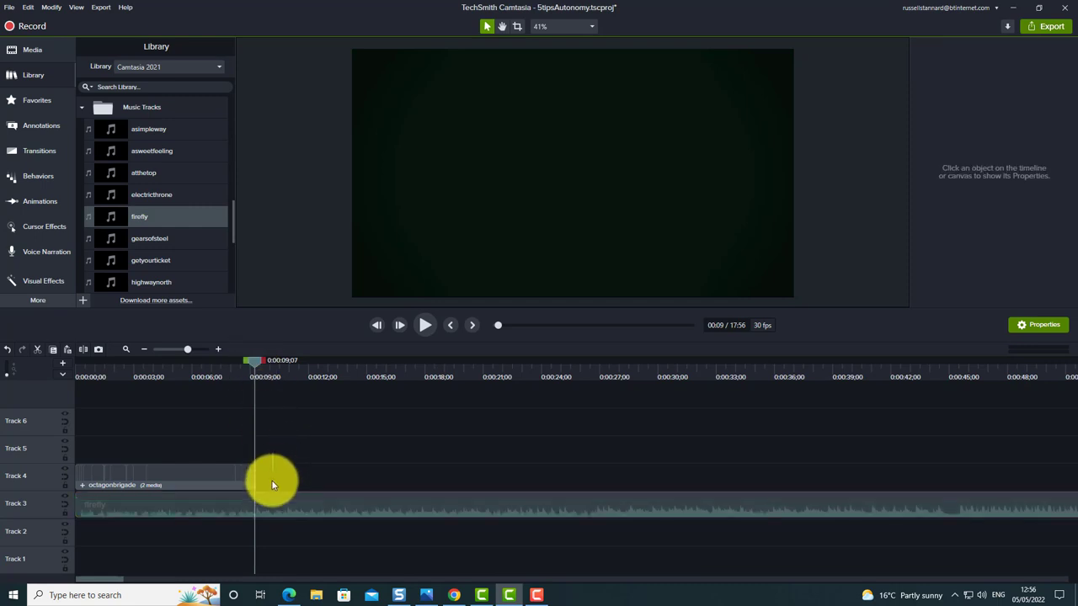
{"action": "left_click", "coordinate": [266, 505]}
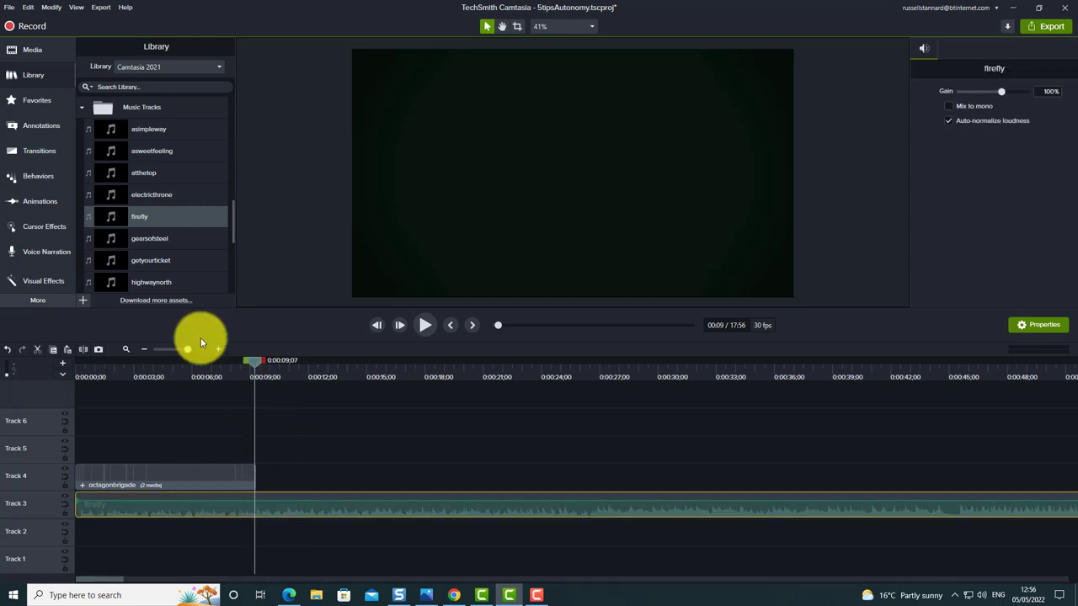
{"action": "left_click", "coordinate": [83, 350]}
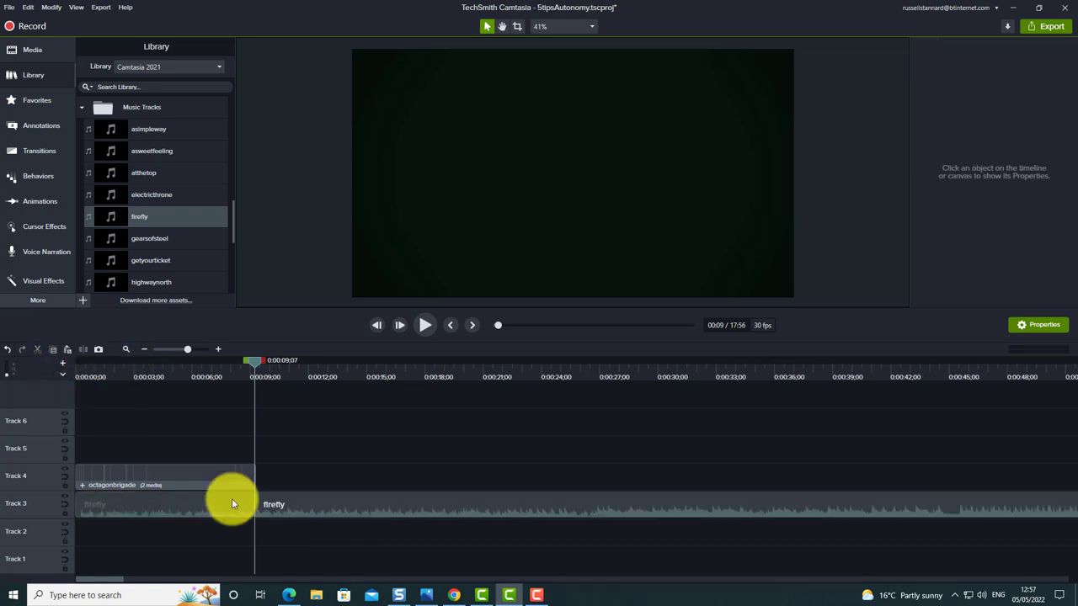
{"action": "left_click", "coordinate": [399, 503]}
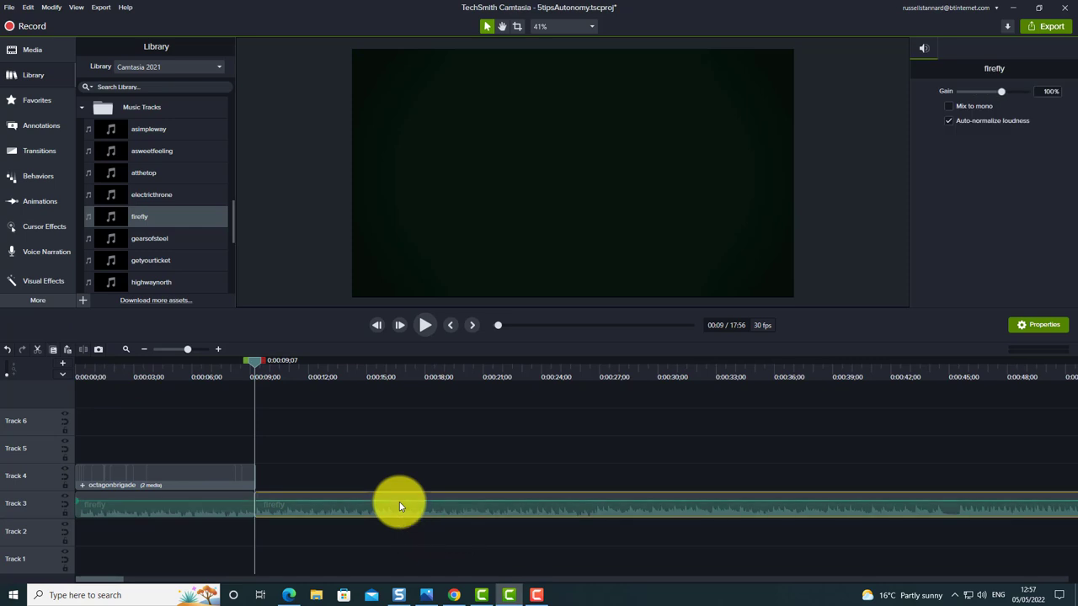
{"action": "key", "text": "Delete"}
- Play the octagonbrigade intro together with the firefly music from 0:00:00;00 to just past its end
{"action": "left_click_drag", "start_coordinate": [260, 363], "coordinate": [47, 347]}
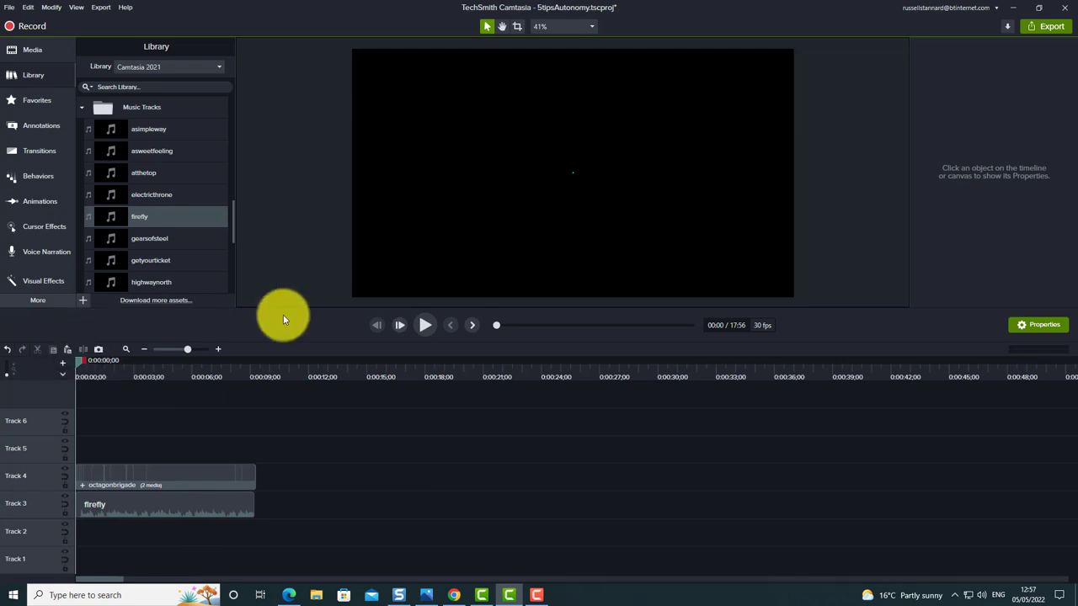
{"action": "left_click", "coordinate": [427, 327]}
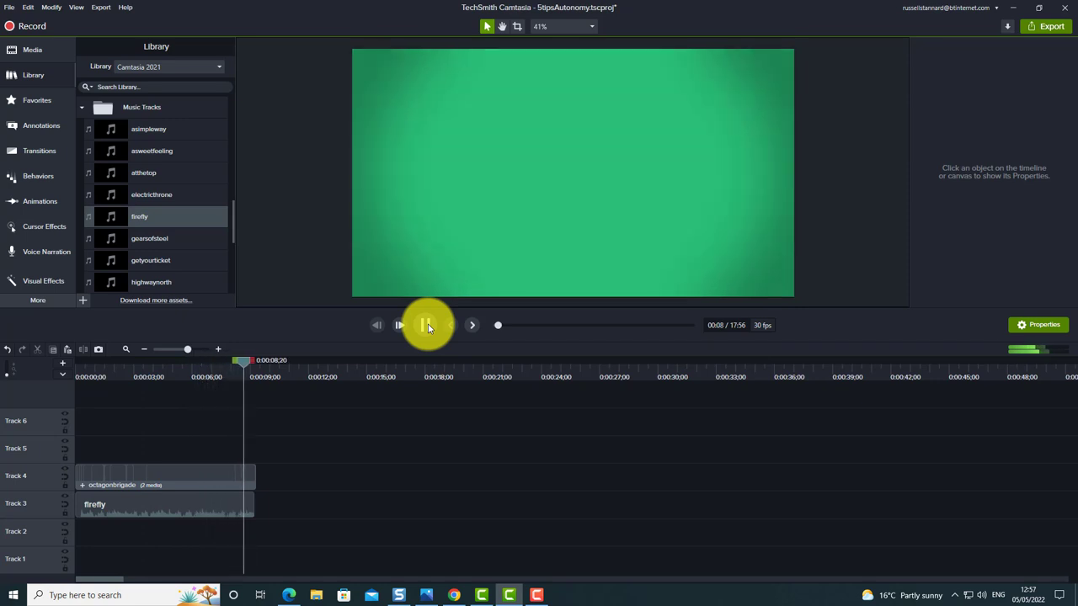
{"action": "left_click", "coordinate": [427, 325]}
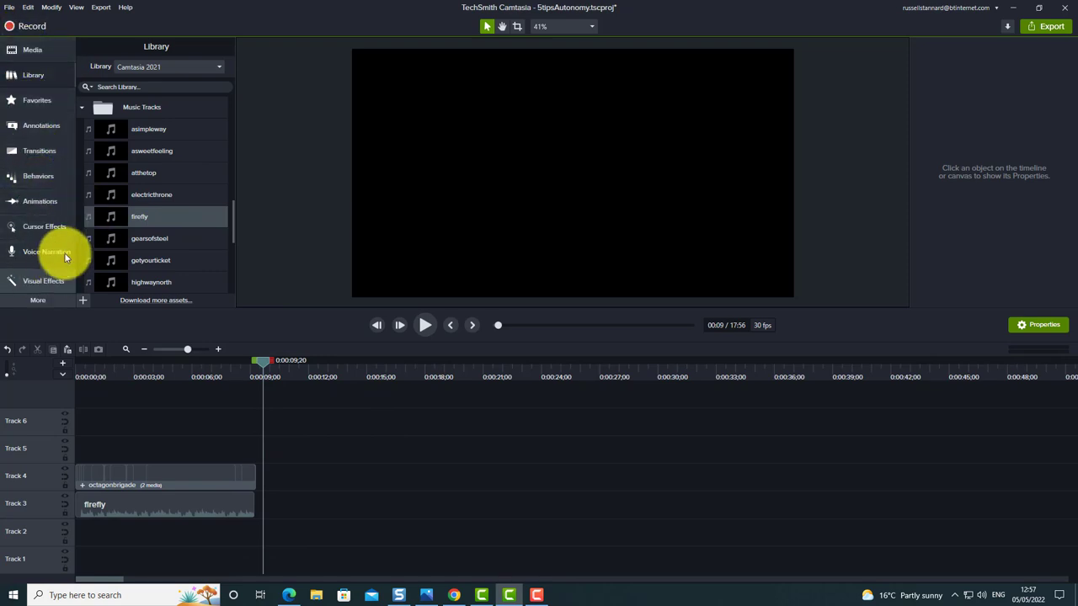
- Apply the Fade Out audio effect to the firefly clip on Track 3
{"action": "left_click", "coordinate": [43, 299]}
{"action": "left_click", "coordinate": [106, 300]}
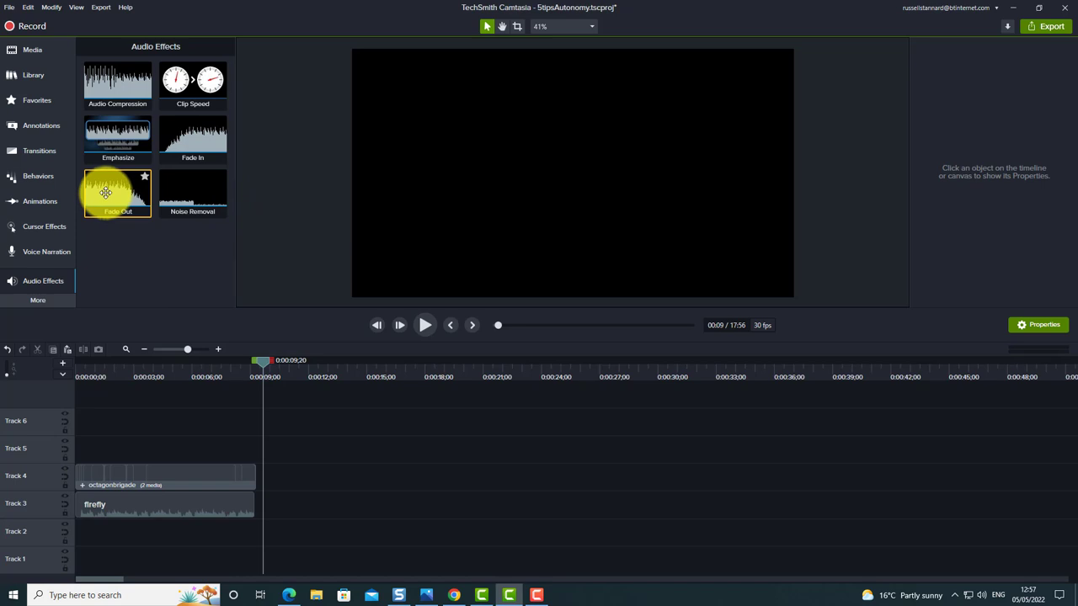
{"action": "left_click_drag", "start_coordinate": [106, 194], "coordinate": [248, 510]}
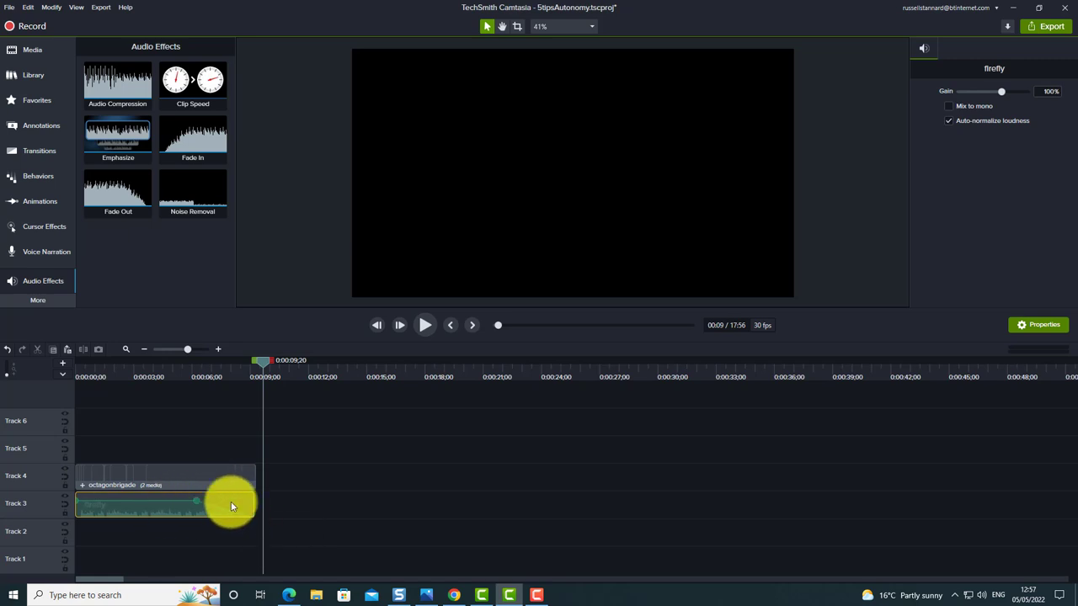
- Increase Track 3's height and shorten the firefly fade-out by moving its starting point closer to the clip's end
{"action": "right_click", "coordinate": [43, 505]}
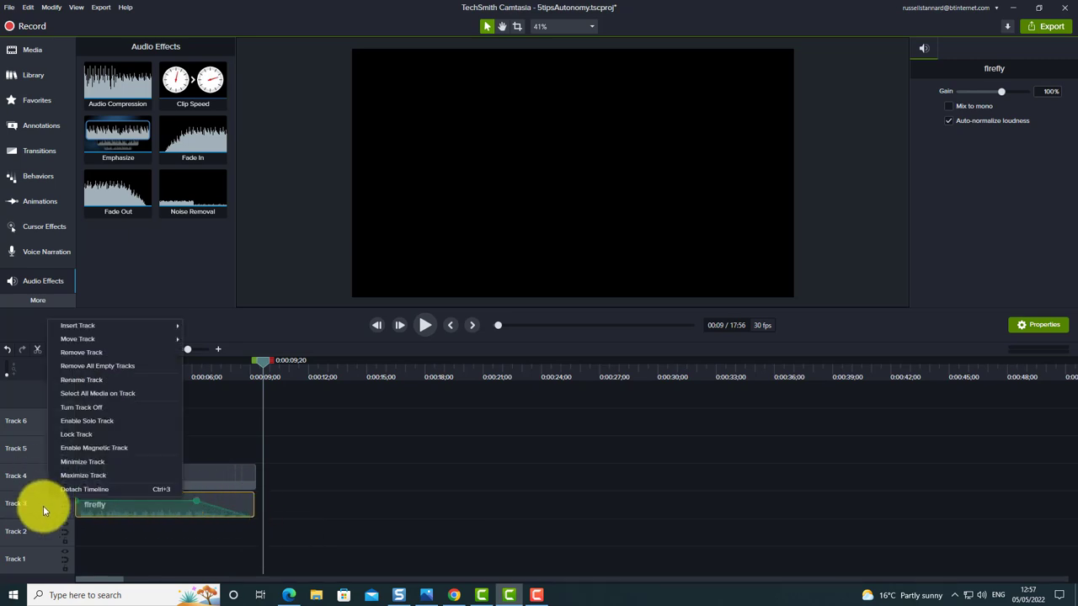
{"action": "left_click", "coordinate": [84, 460]}
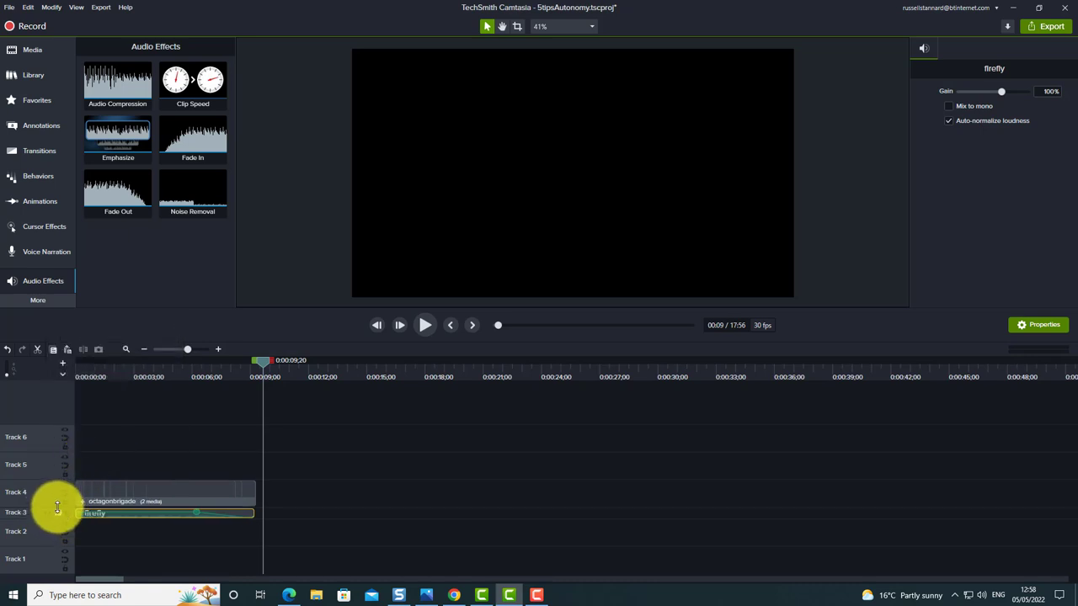
{"action": "left_click_drag", "start_coordinate": [72, 508], "coordinate": [77, 447]}
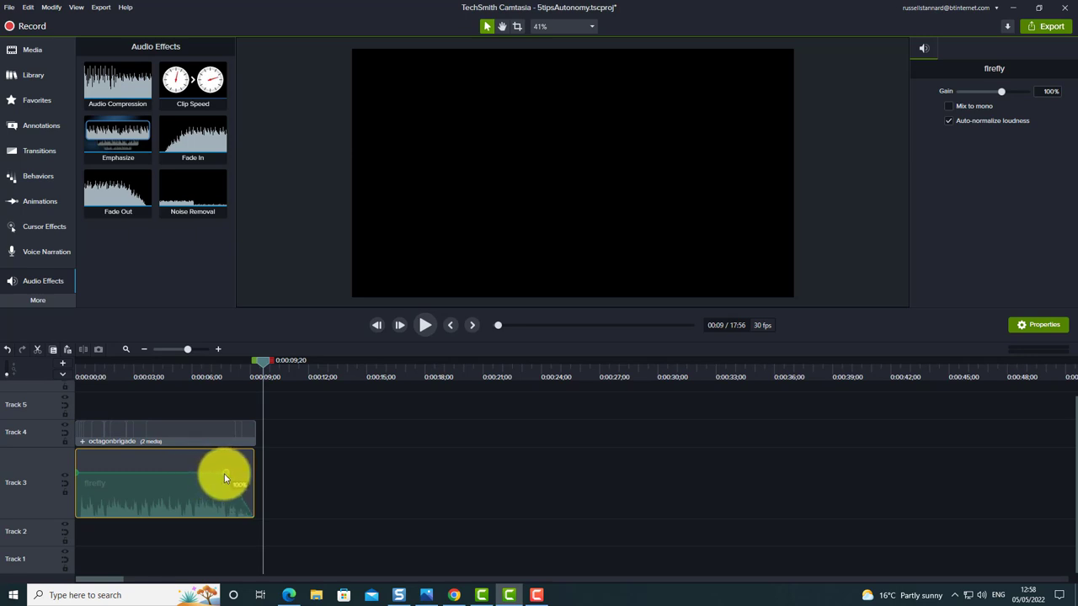
{"action": "left_click", "coordinate": [225, 474]}
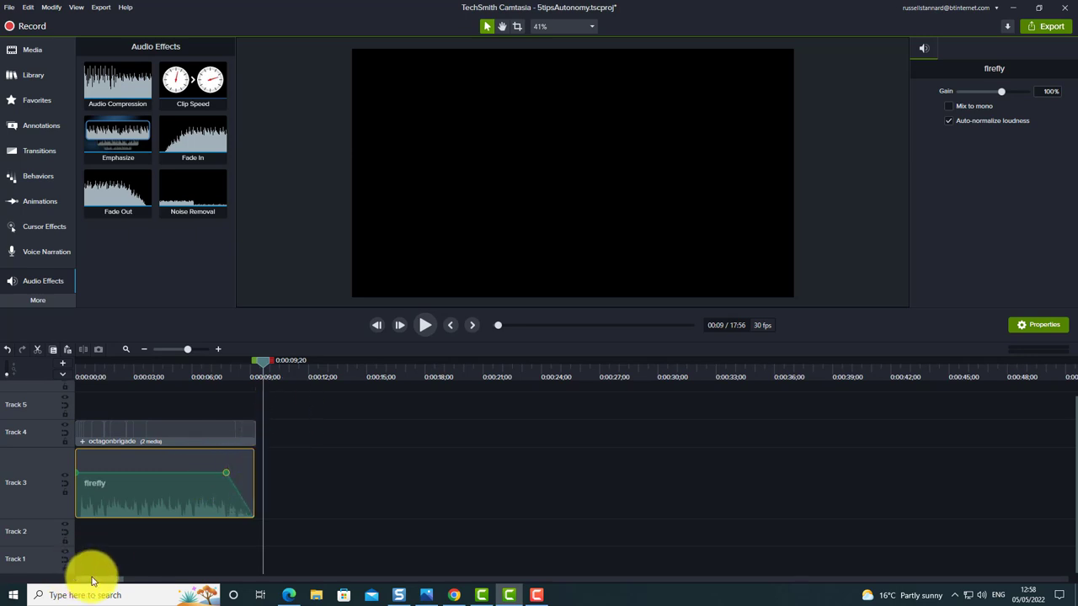
- Move Group 2 from Track 4 down to Track 3 and place it directly after the firefly clip
{"action": "left_click_drag", "start_coordinate": [108, 577], "coordinate": [205, 579]}
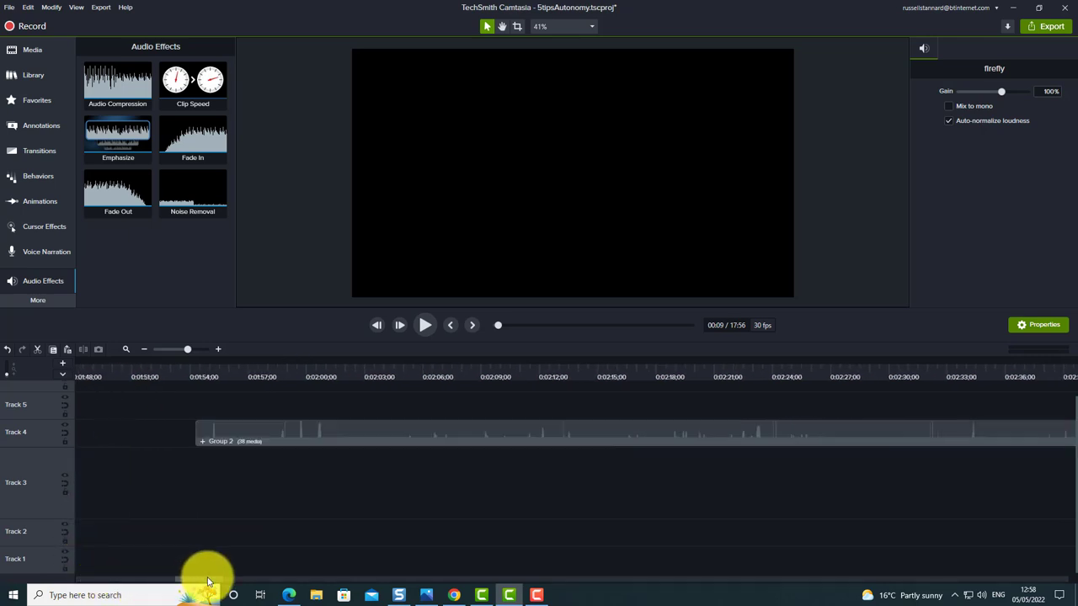
{"action": "left_click", "coordinate": [370, 430]}
{"action": "left_click_drag", "start_coordinate": [359, 491], "coordinate": [157, 586]}
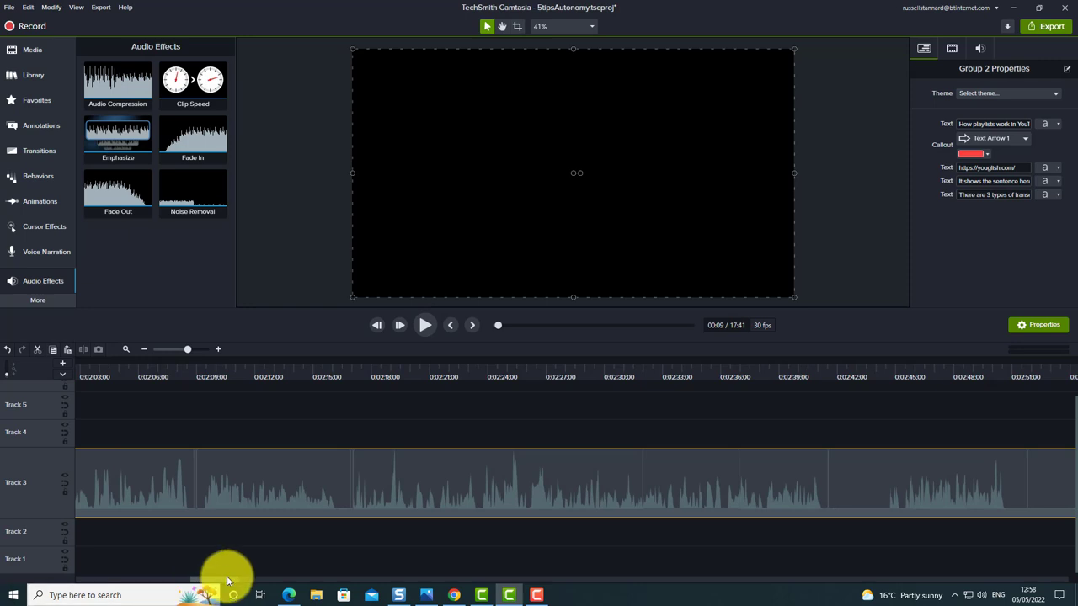
{"action": "left_click_drag", "start_coordinate": [227, 576], "coordinate": [160, 579]}
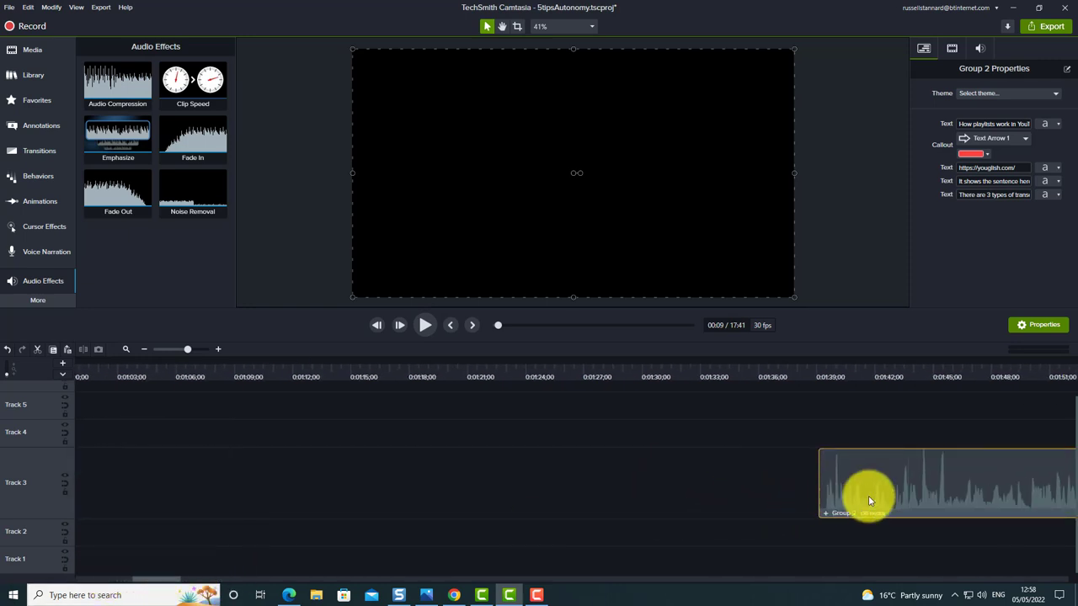
{"action": "left_click_drag", "start_coordinate": [876, 499], "coordinate": [9, 482]}
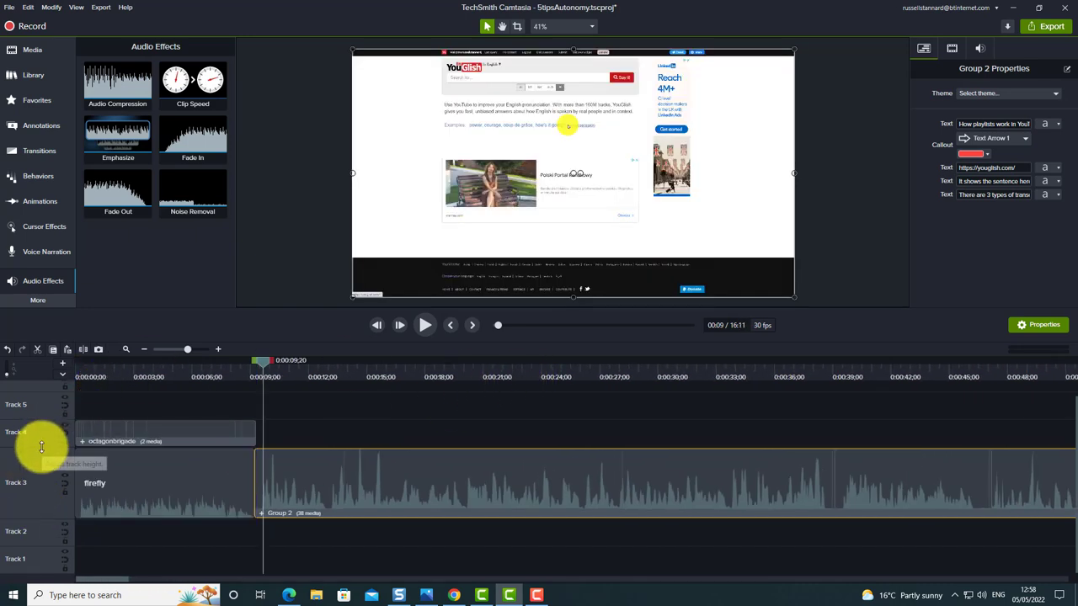
- Reduce Track 3's height and play the timeline from 0:00:00;00
{"action": "left_click_drag", "start_coordinate": [41, 447], "coordinate": [37, 489]}
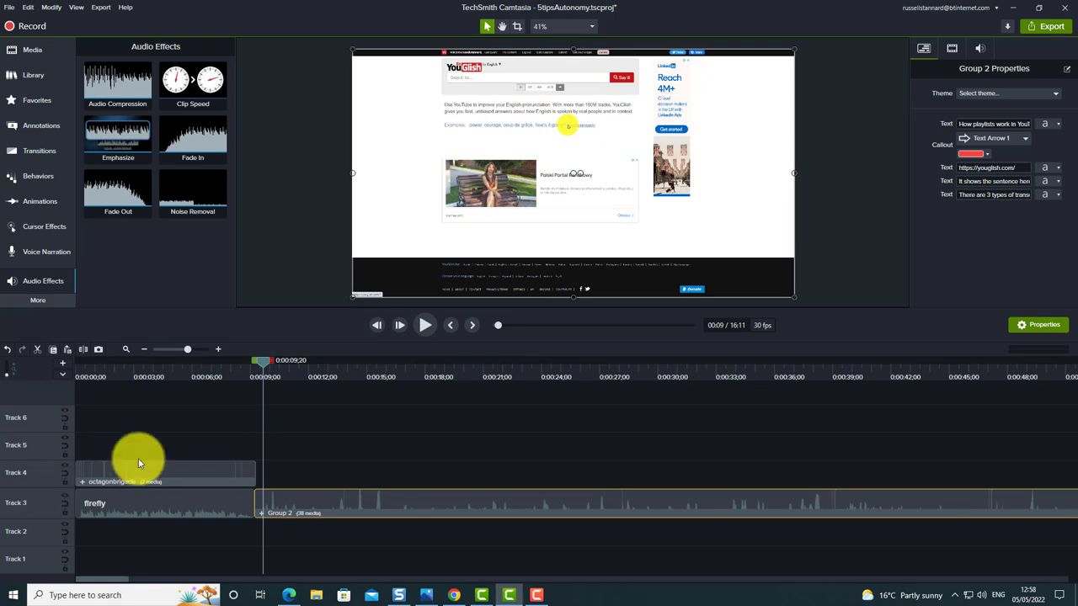
{"action": "left_click_drag", "start_coordinate": [265, 360], "coordinate": [46, 362]}
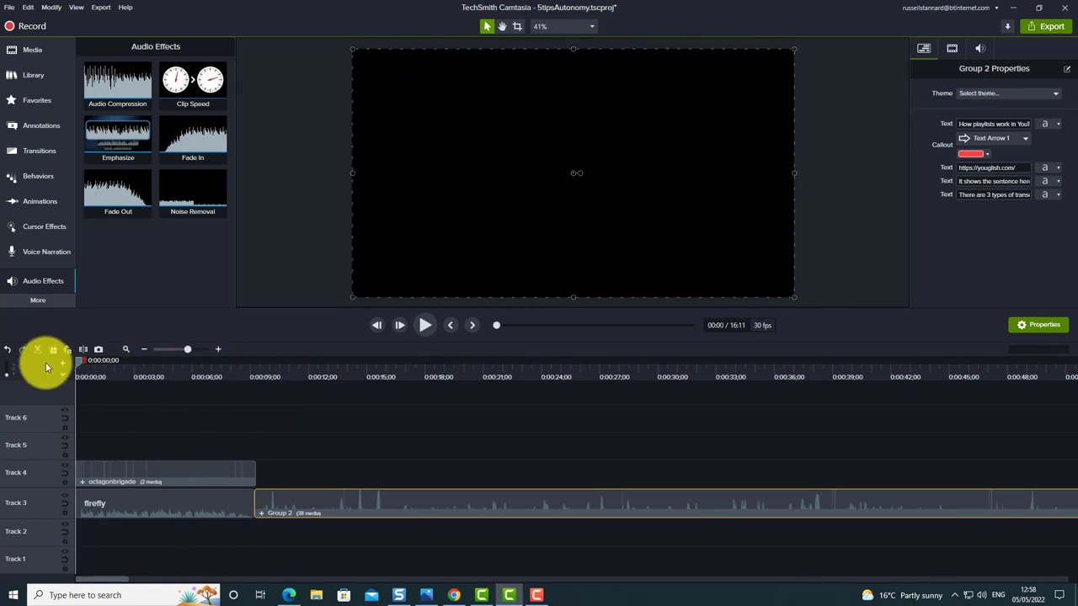
{"action": "left_click", "coordinate": [424, 325]}
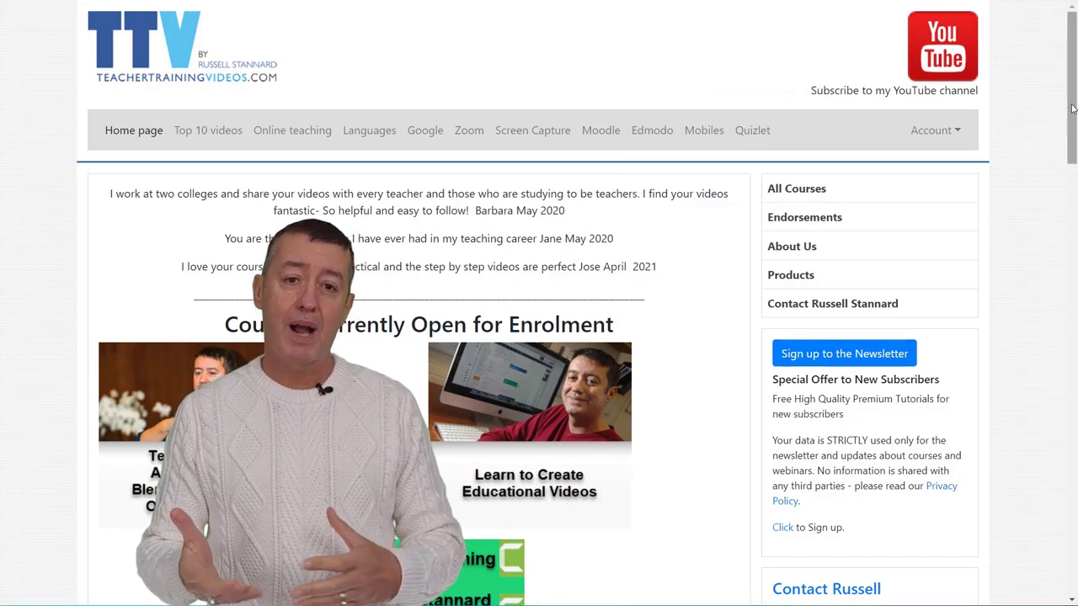
{"action": "left_click_drag", "start_coordinate": [1068, 113], "coordinate": [1074, 206]}
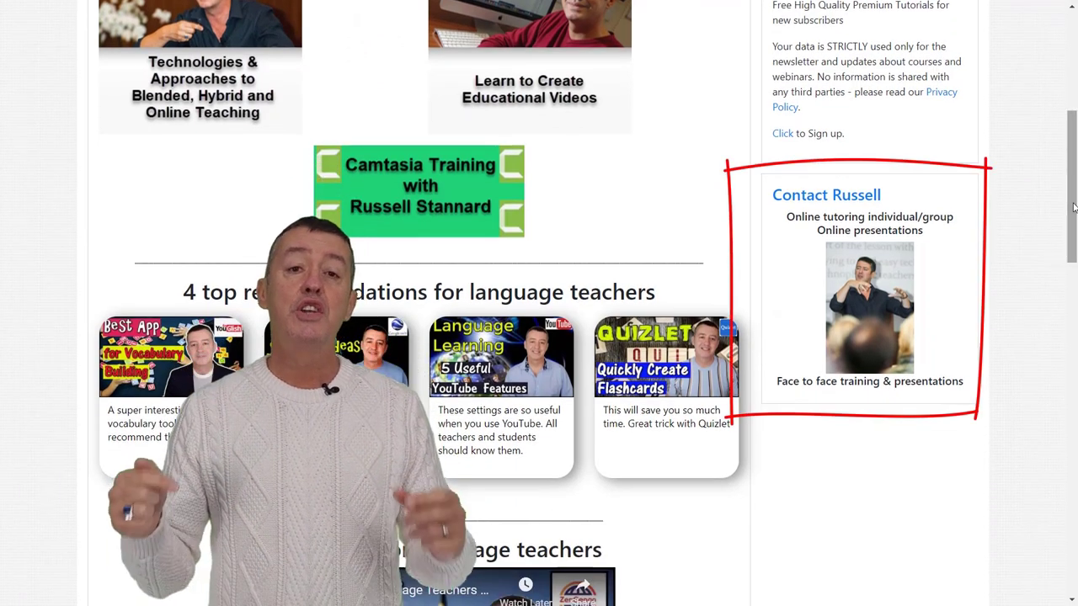